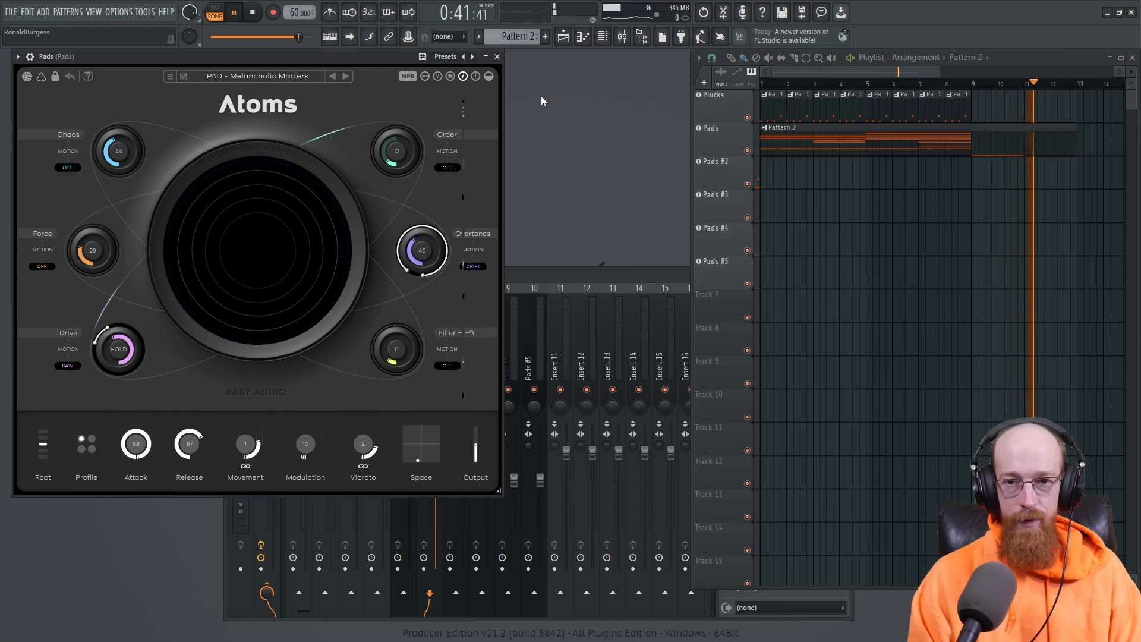
key(space)
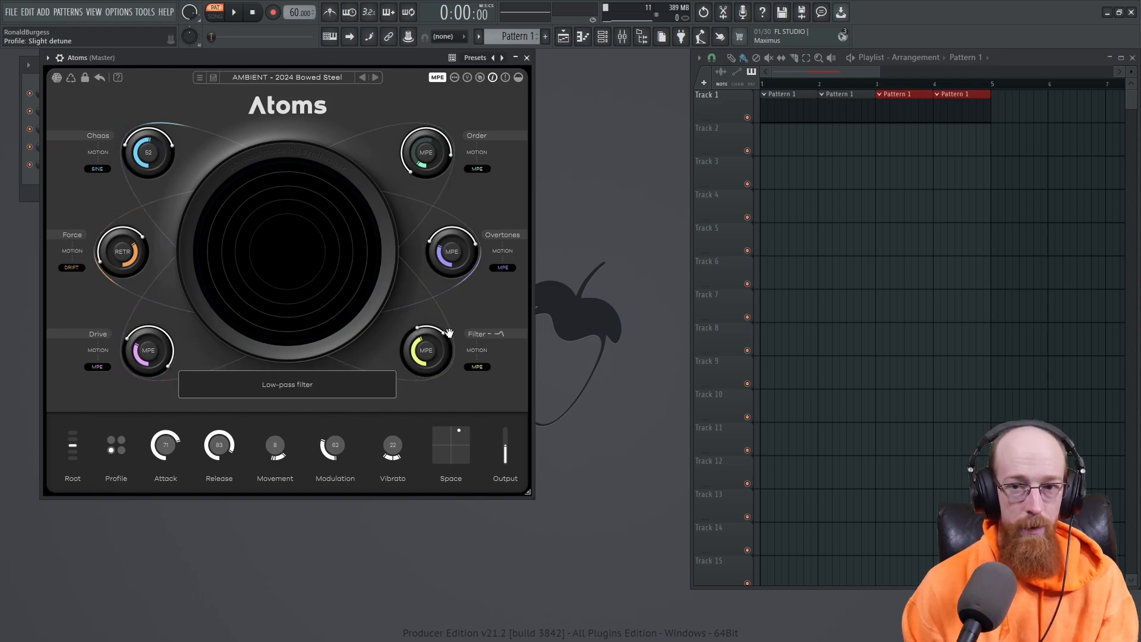
Audition the factory presets BASS - Sulfur Drift, KEYS - Koto Piano and LEAD - Bees from the Atoms preset library.
click(310, 78)
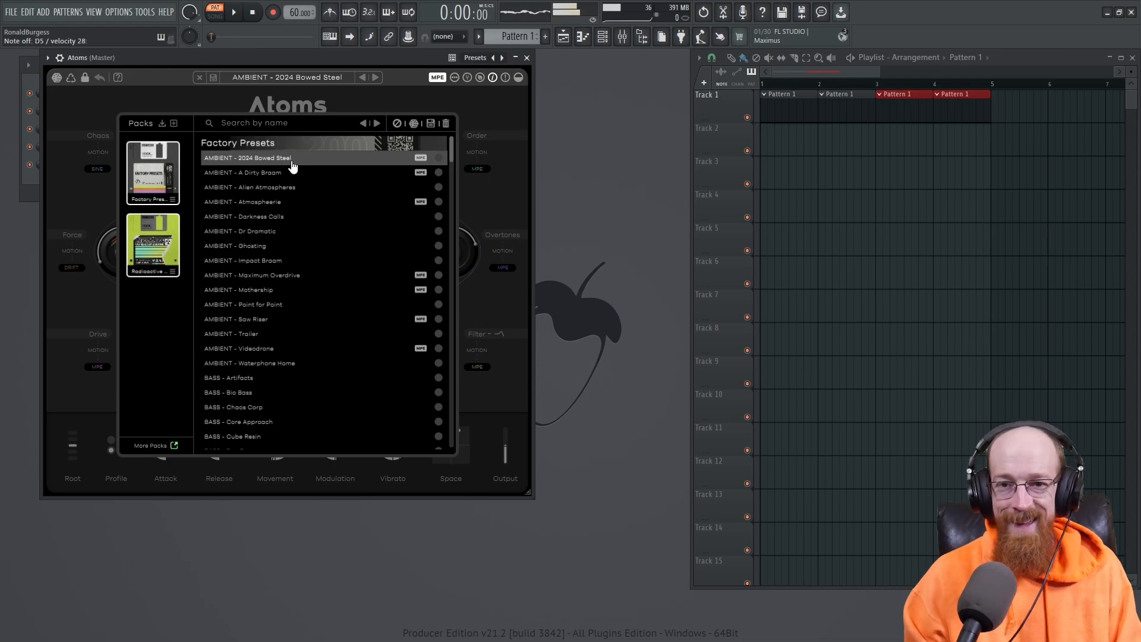
scroll(289, 265, down, 10)
click(291, 259)
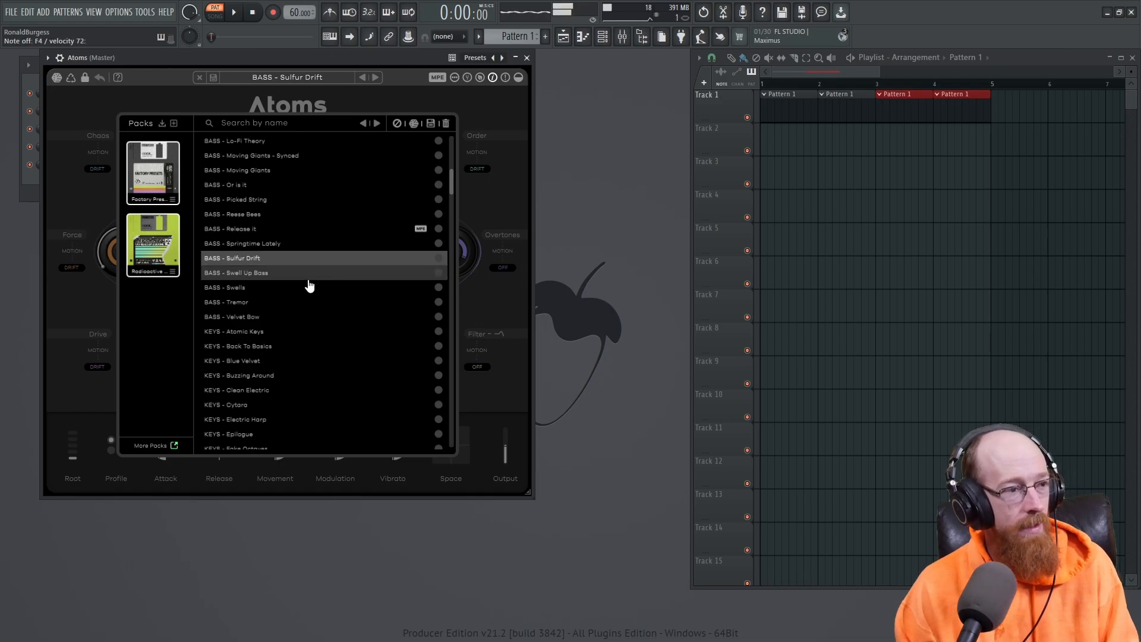
scroll(309, 285, down, 5)
click(308, 267)
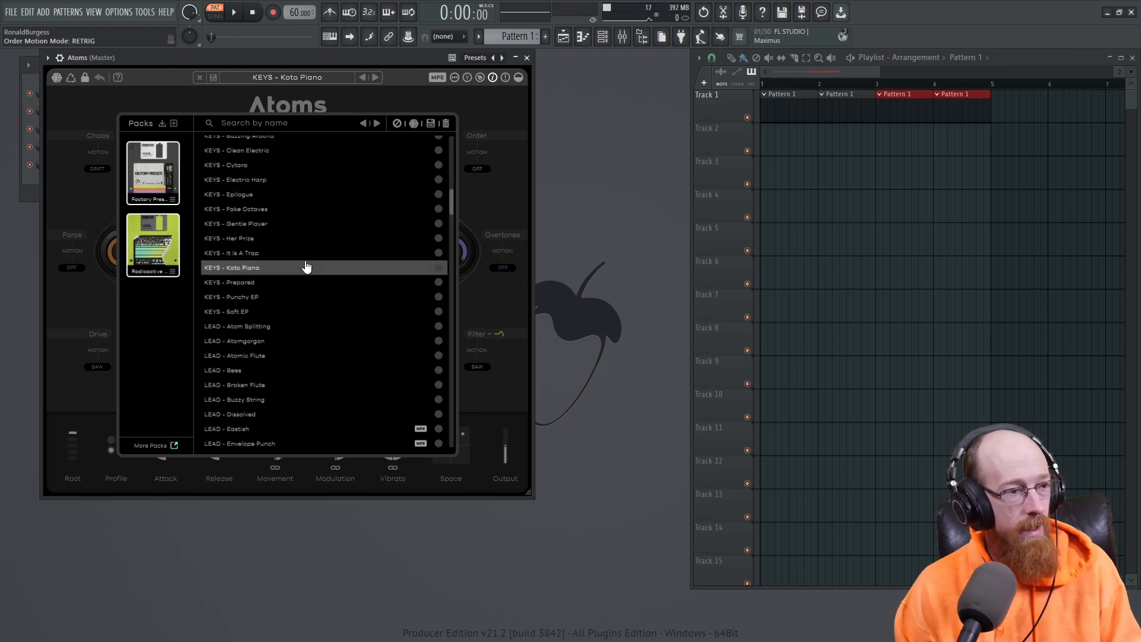
click(357, 370)
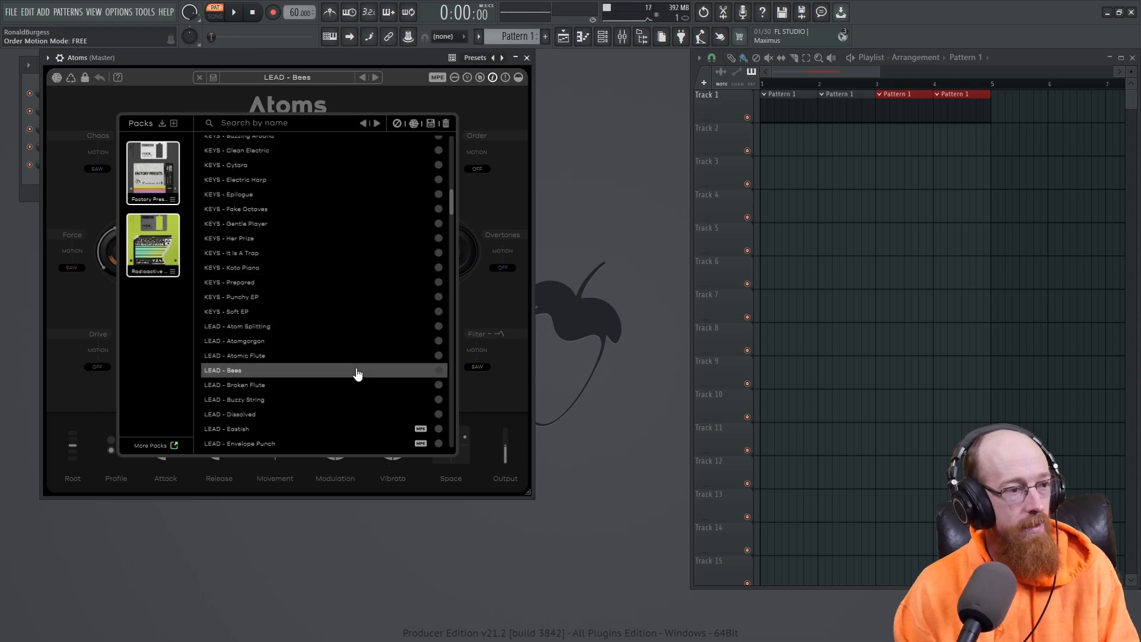
Audition the presets PAD - Corporal, PAD - Ring a Bell, PLUCK - Vibra and PULSING - Mr. Strange, and close the preset library.
scroll(326, 311, down, 5)
scroll(326, 302, down, 3)
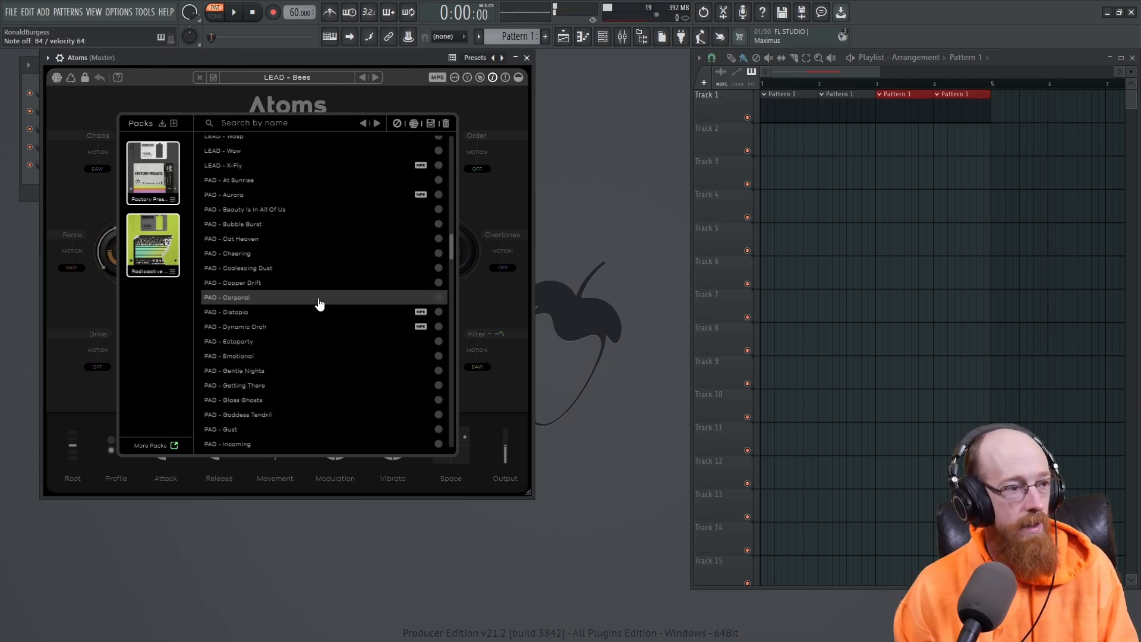
click(321, 298)
scroll(328, 314, down, 5)
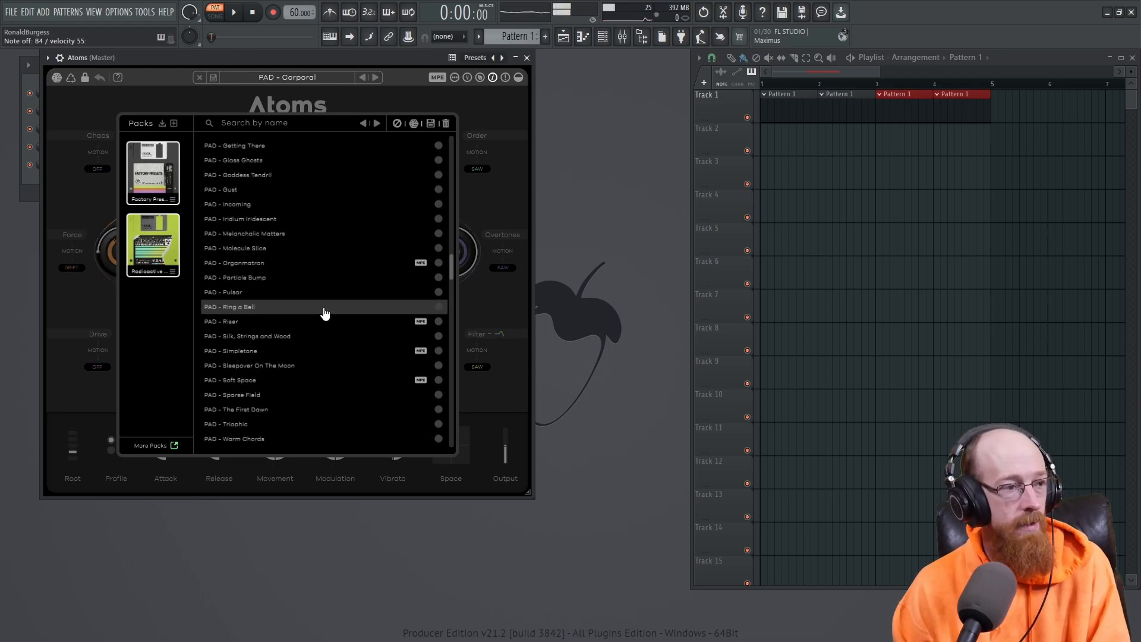
click(324, 308)
scroll(324, 313, down, 10)
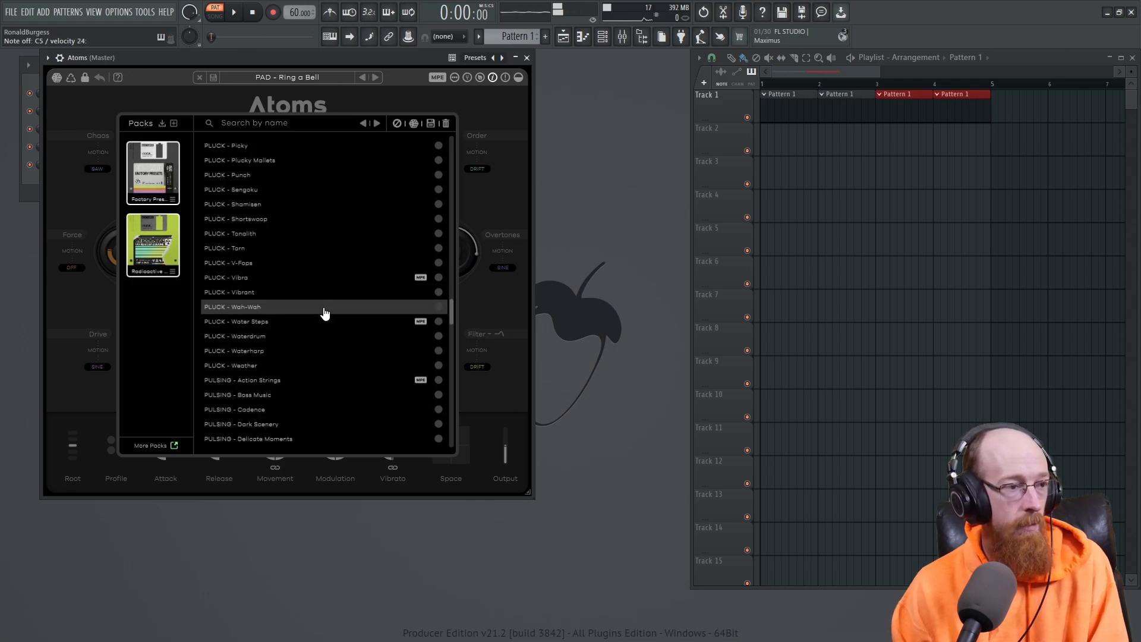
click(323, 278)
scroll(324, 303, down, 5)
click(323, 302)
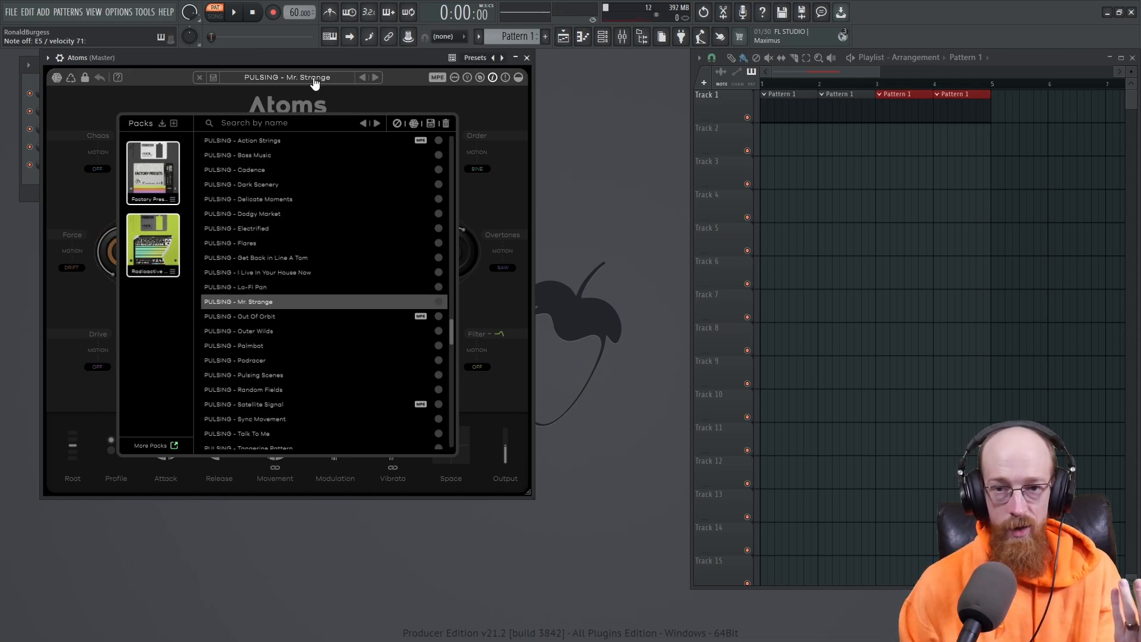
scroll(311, 234, up, 10)
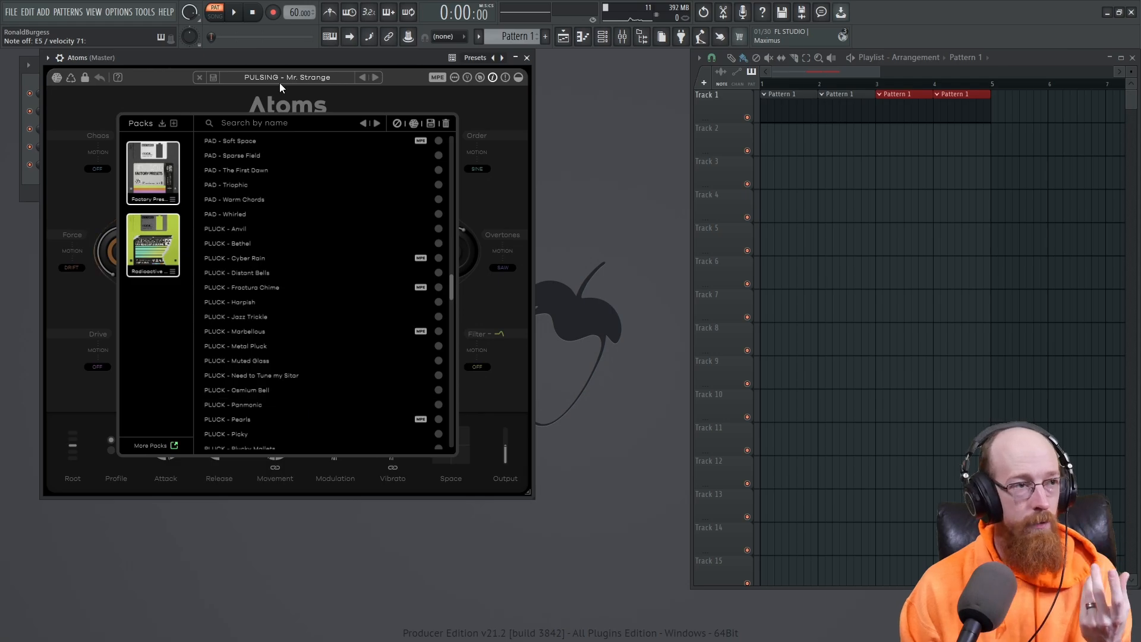
click(310, 78)
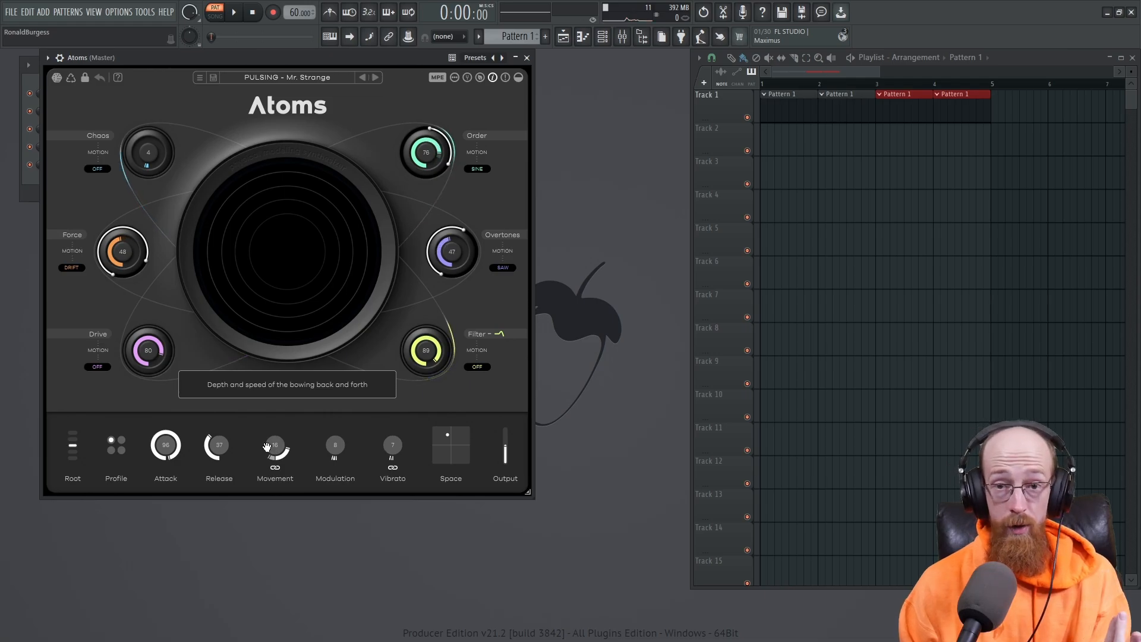
Load the factory preset AMBIENT - 2024 Bowed Steel and close the preset library.
click(287, 77)
click(308, 158)
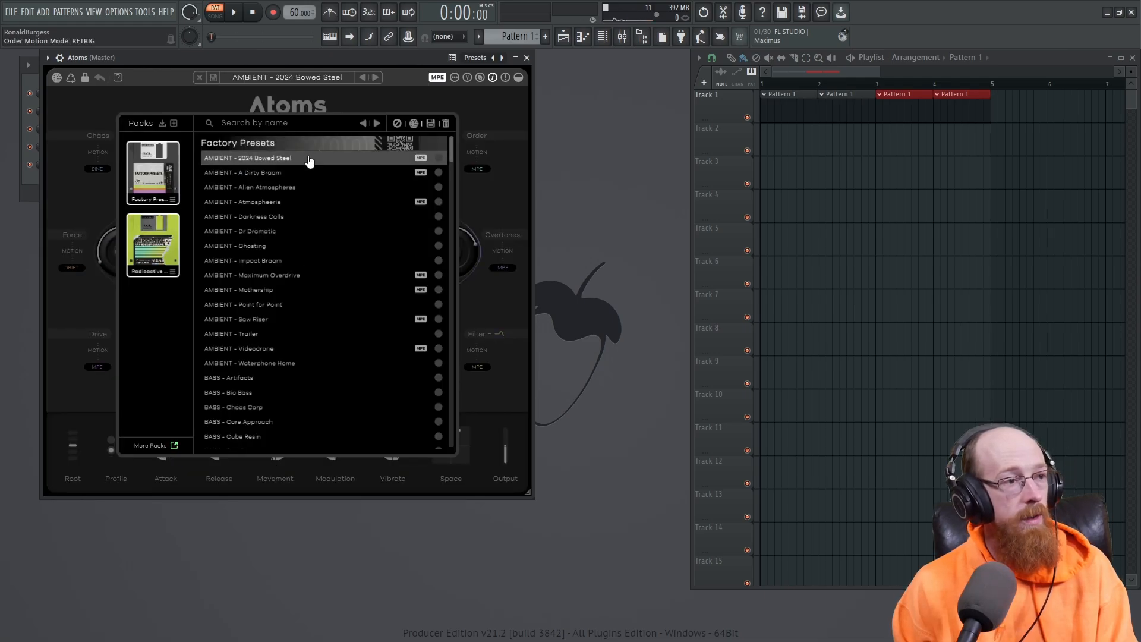
click(326, 88)
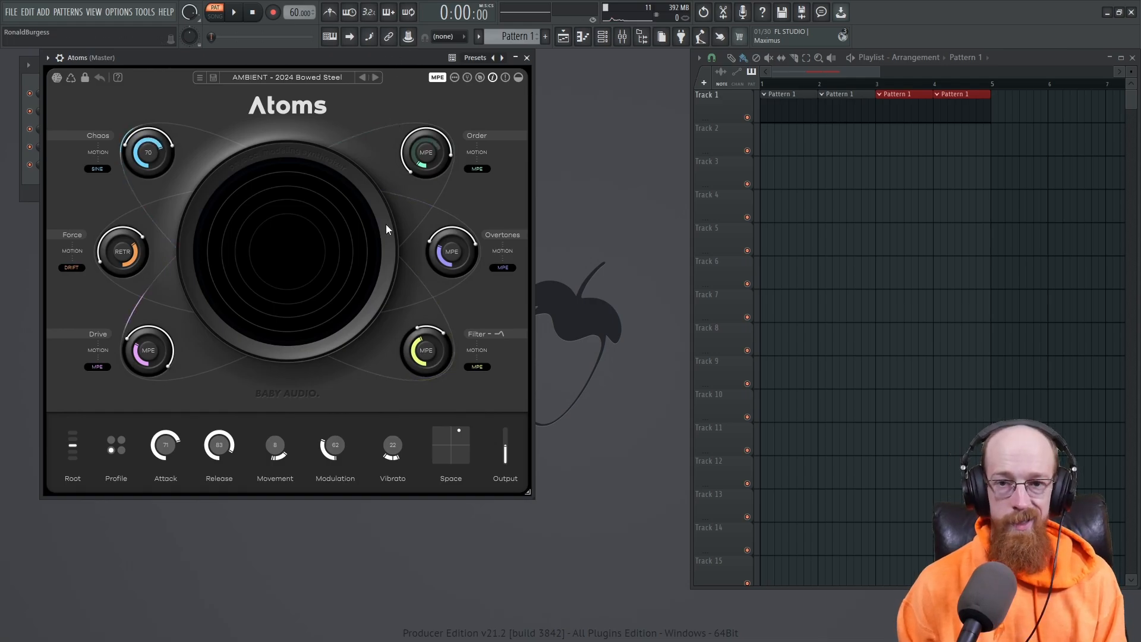
click(295, 77)
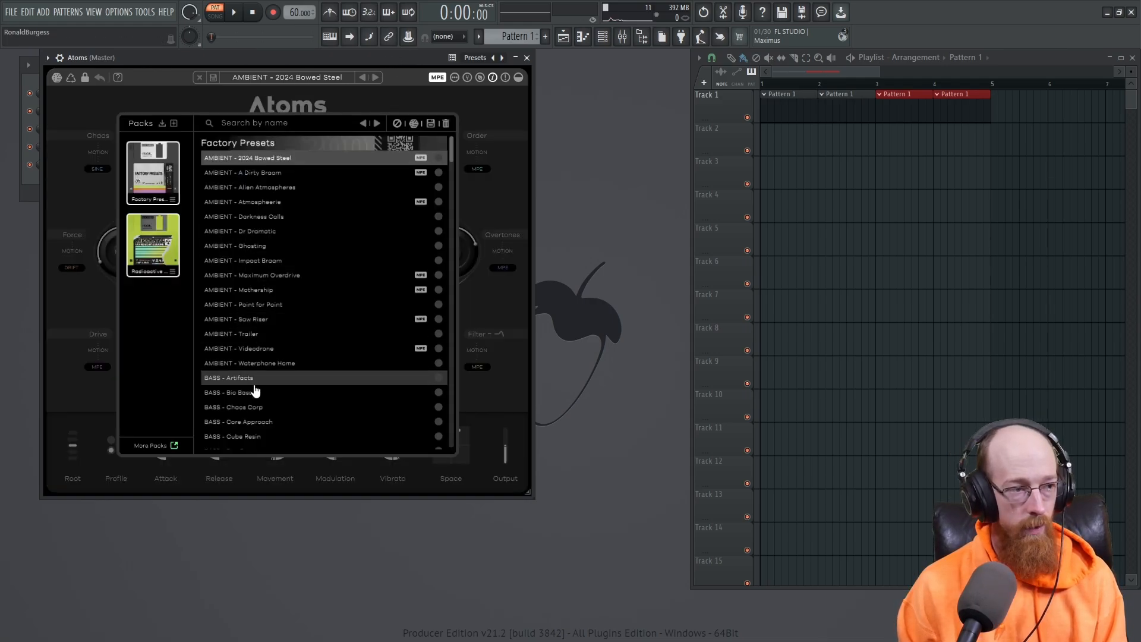
scroll(297, 275, down, 8)
scroll(298, 267, up, 8)
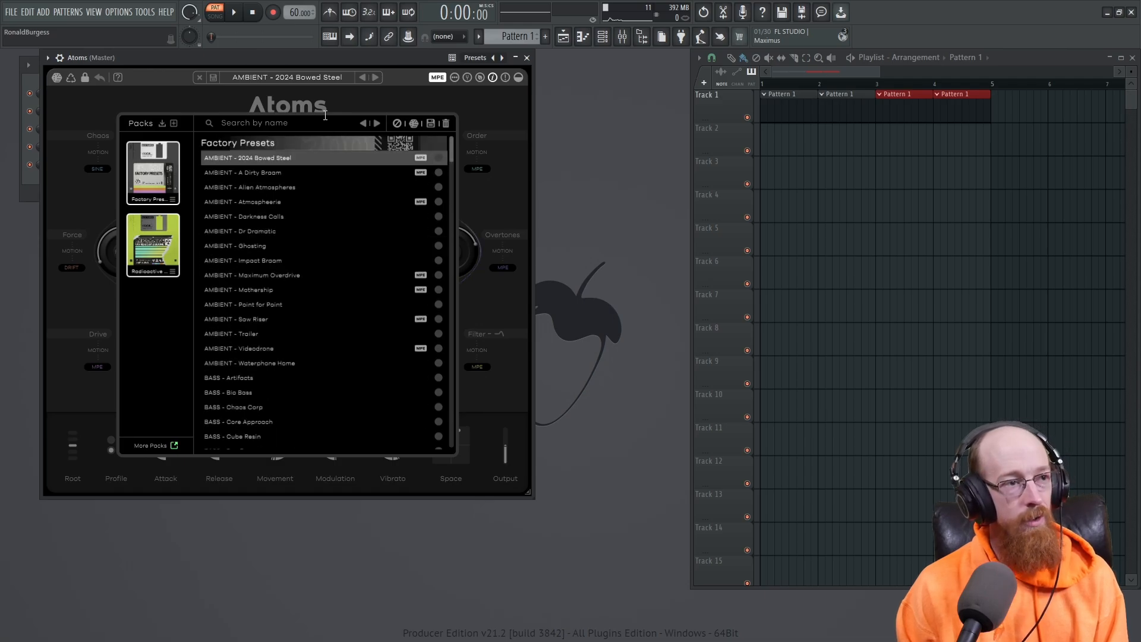
click(343, 85)
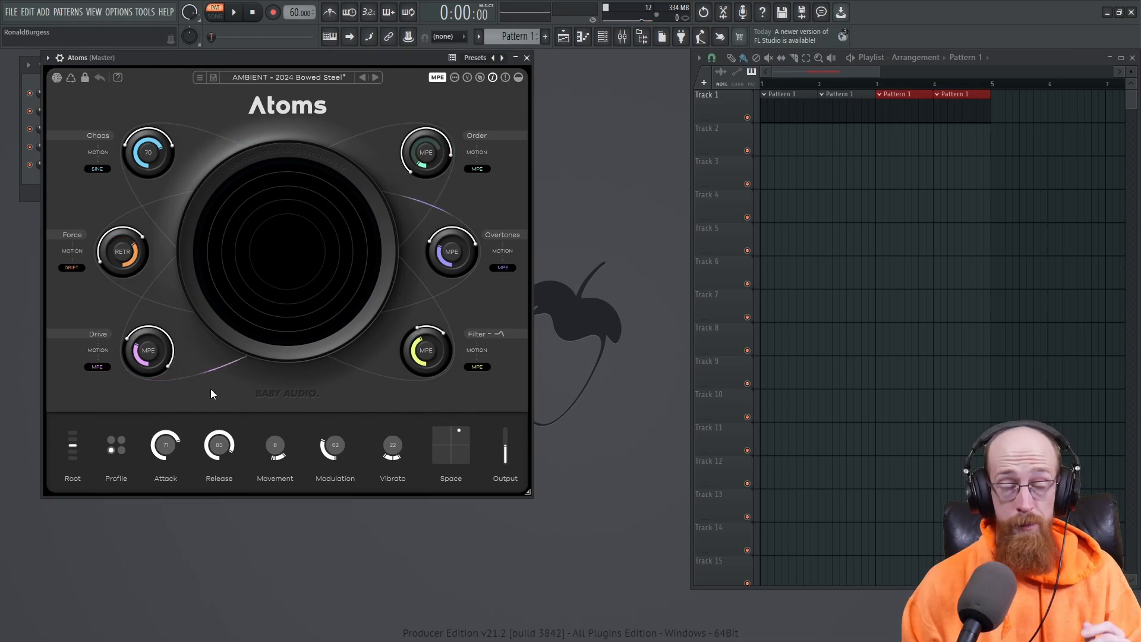
Lower the Release and Attack of the Atoms patch to 0.
click(221, 446)
drag(222, 447, 214, 509)
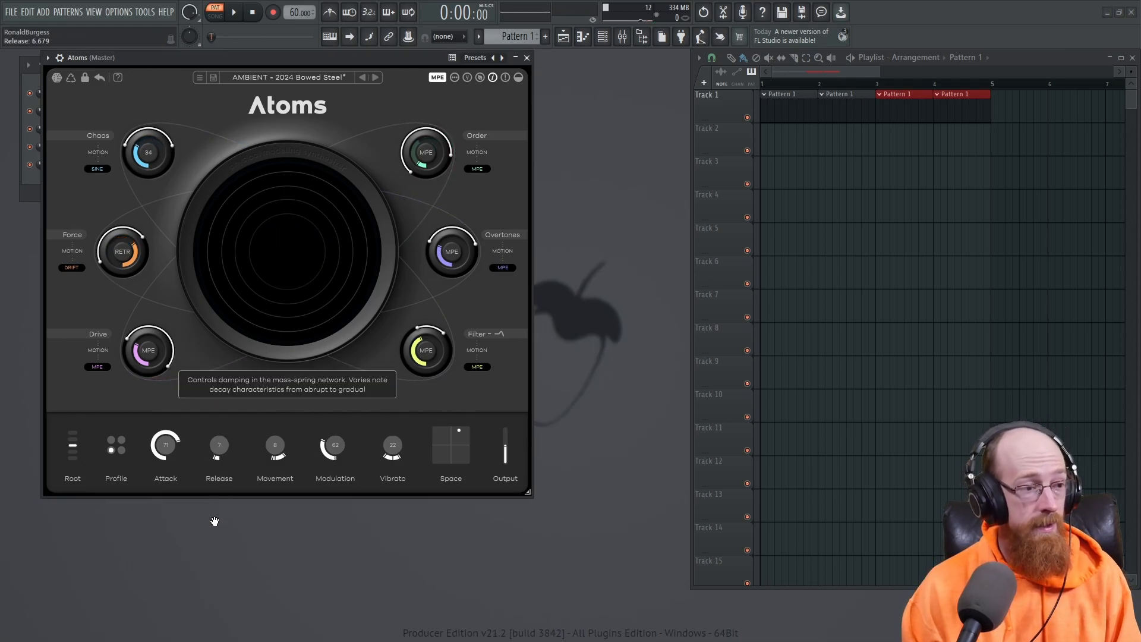
click(169, 442)
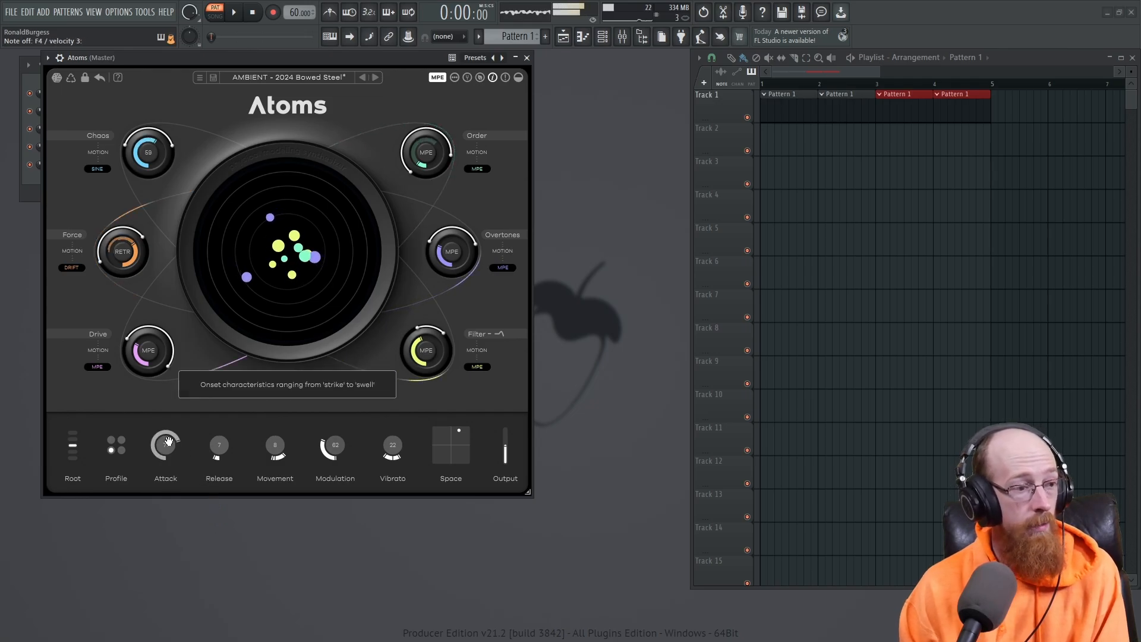
drag(168, 441, 165, 504)
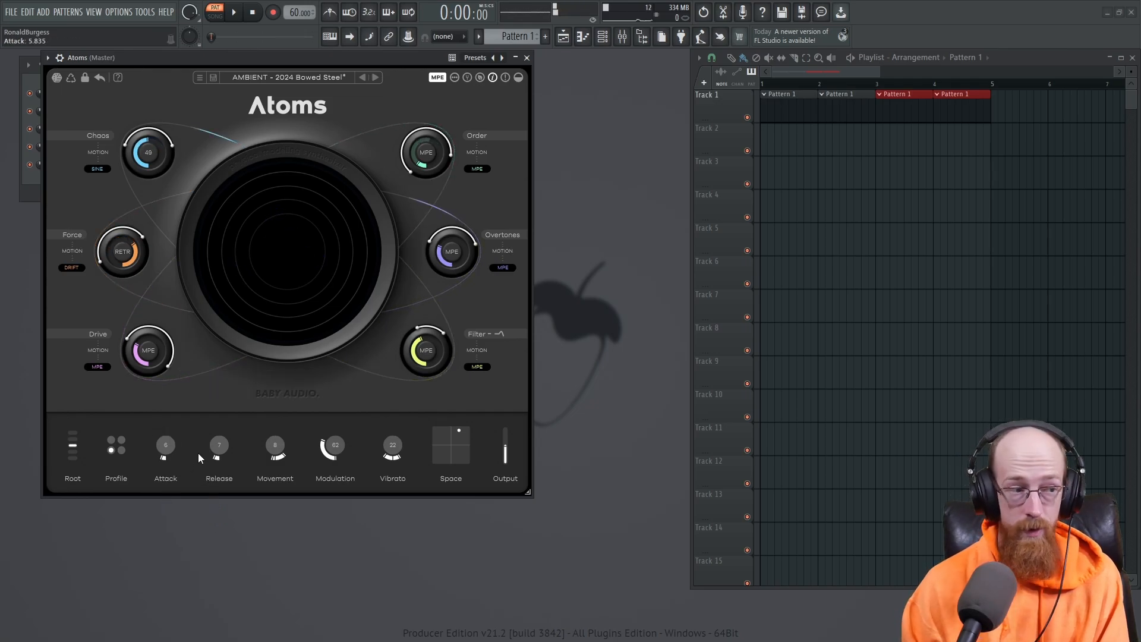
drag(166, 447, 219, 470)
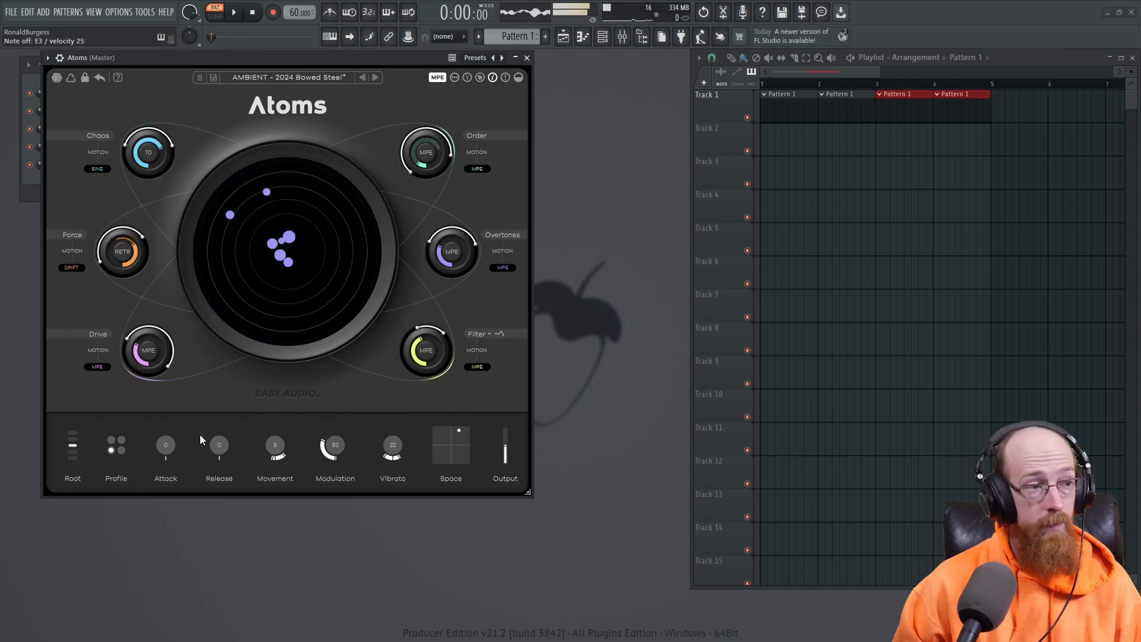
Open the piano roll of the Atoms channel and place four short C5 notes one beat apart in bar 1.
click(26, 196)
right_click(178, 159)
click(209, 167)
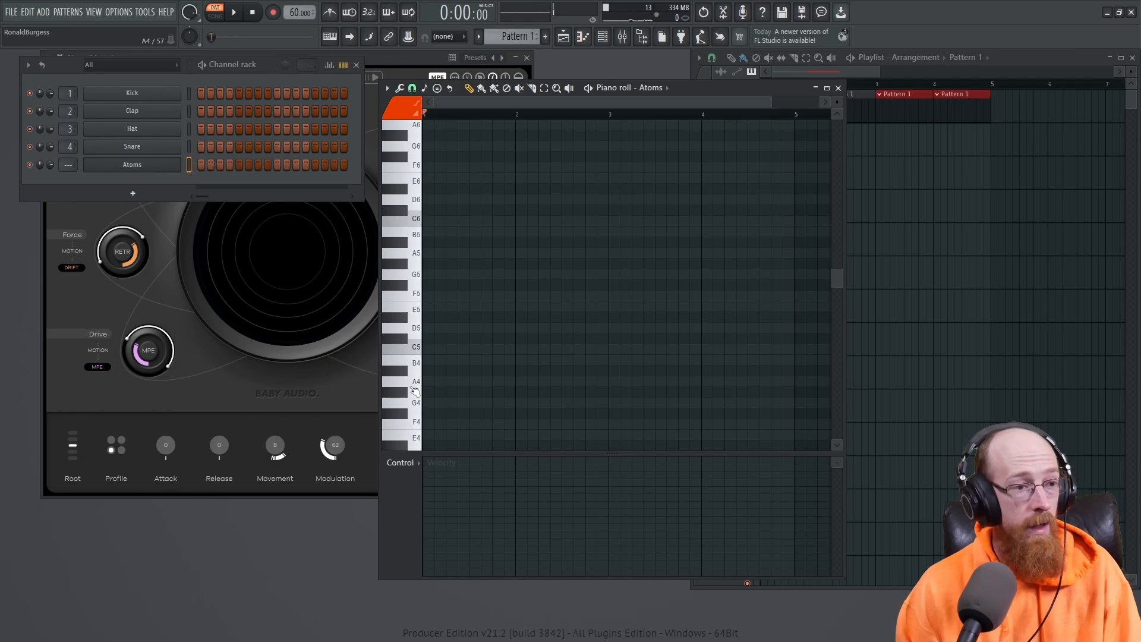
scroll(415, 392, down, 2)
click(426, 317)
click(449, 317)
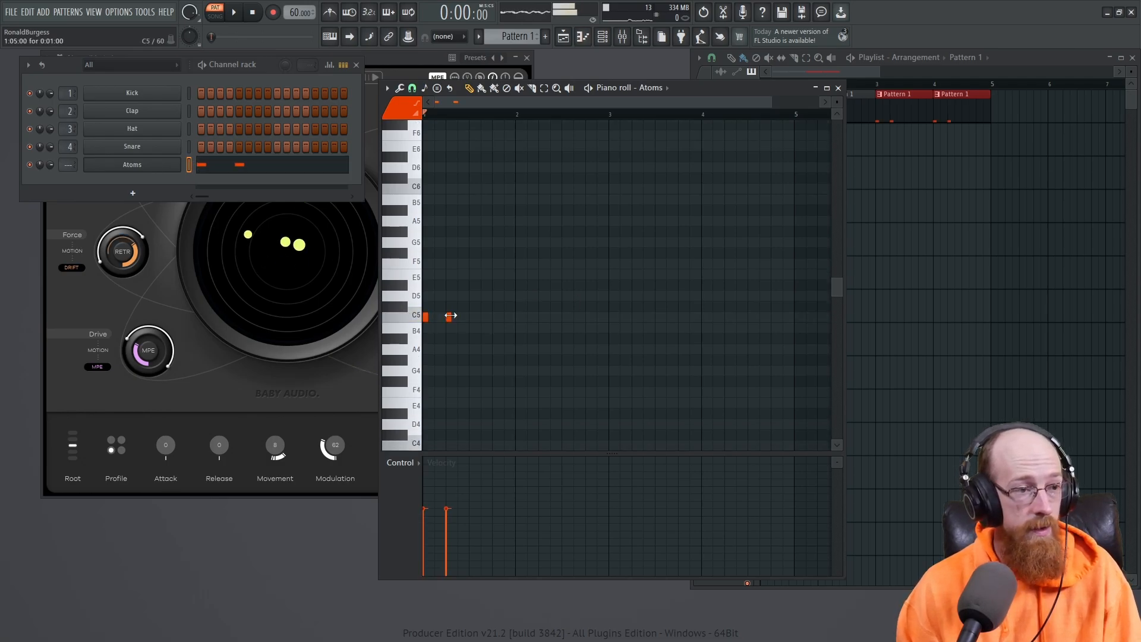
click(472, 317)
click(495, 317)
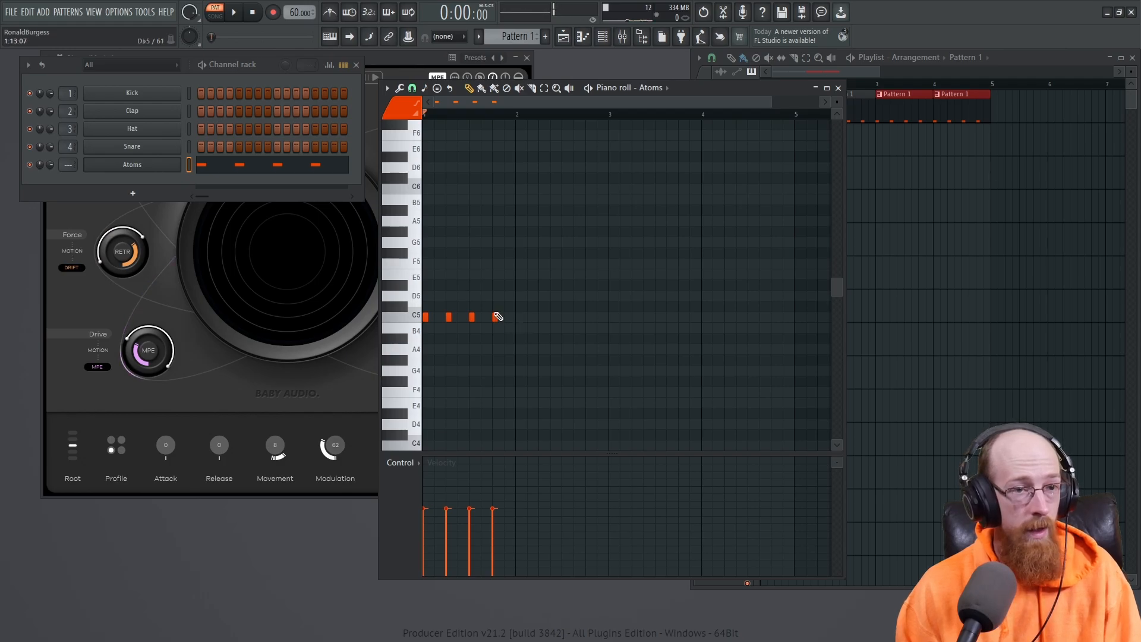
Replace the fourth C5 note with a D#5 note on the same beat.
scroll(505, 316, up, 3)
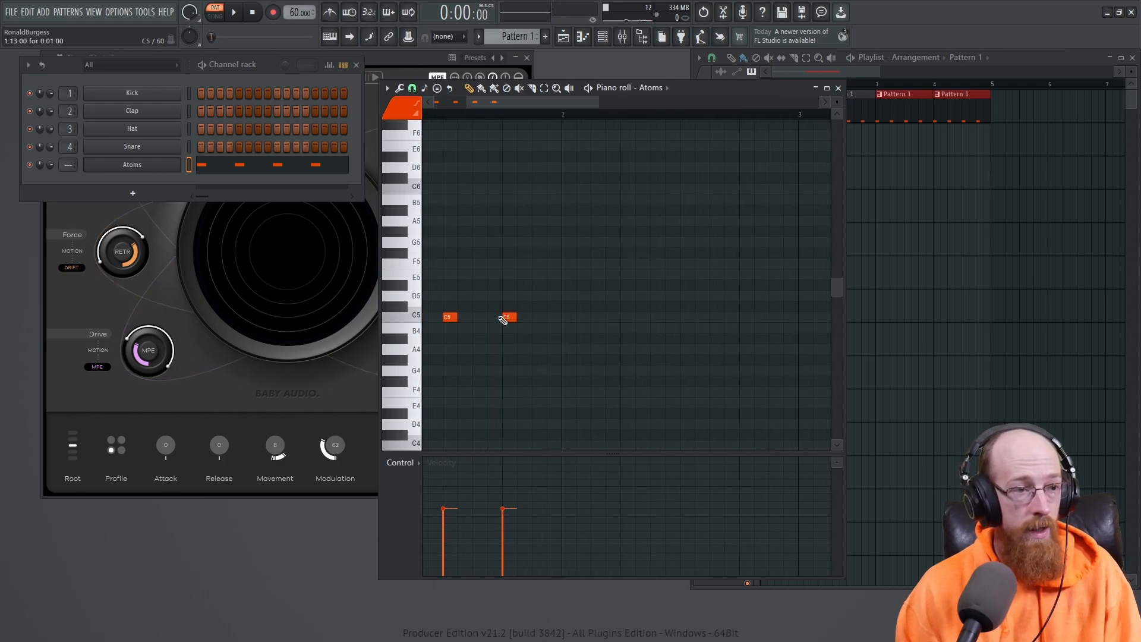
right_click(510, 318)
click(507, 286)
scroll(486, 312, down, 1)
Lower the velocities of the four notes to roughly 26% with slight variations, play the pattern, and return to the Atoms window.
drag(486, 312, 664, 302)
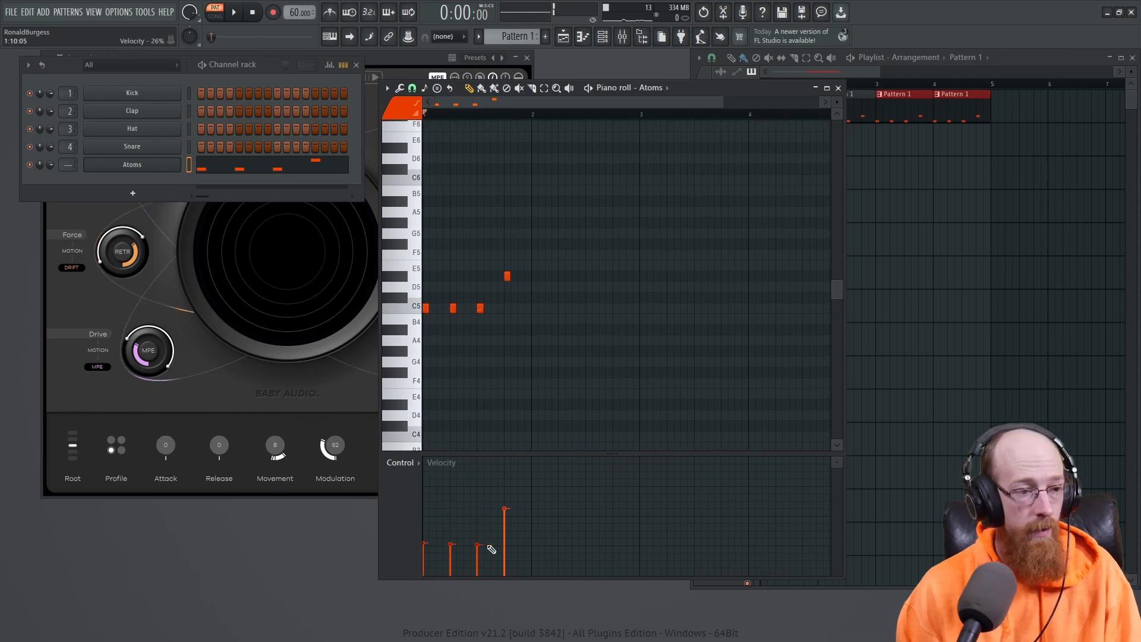
key(space)
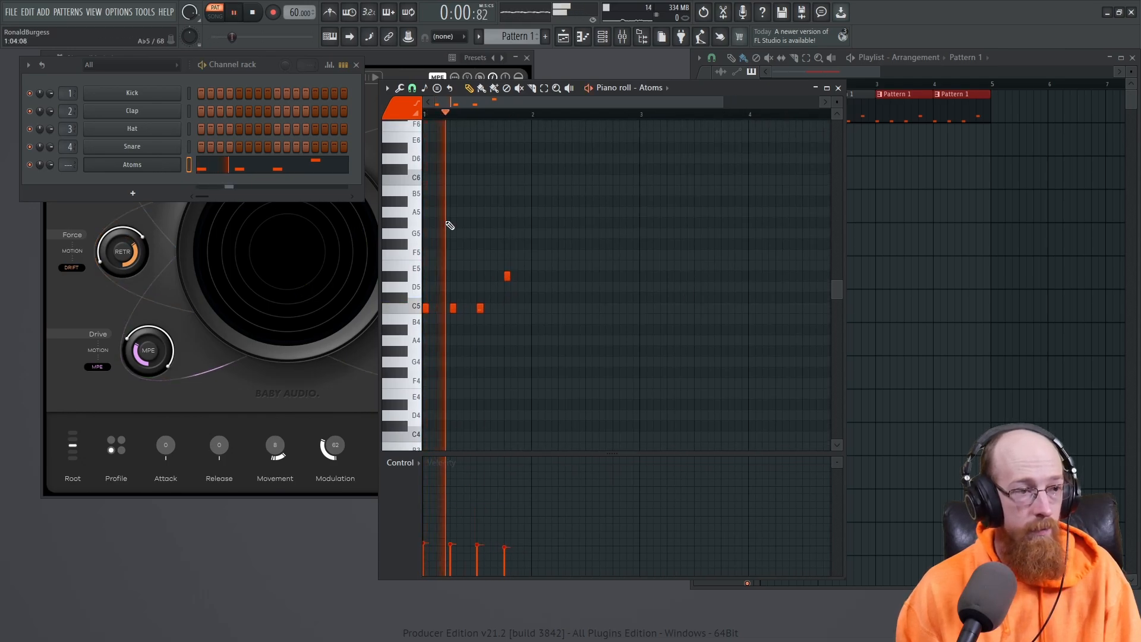
mouse_move(486, 548)
mouse_down()
mouse_move(502, 542)
mouse_move(474, 547)
mouse_up()
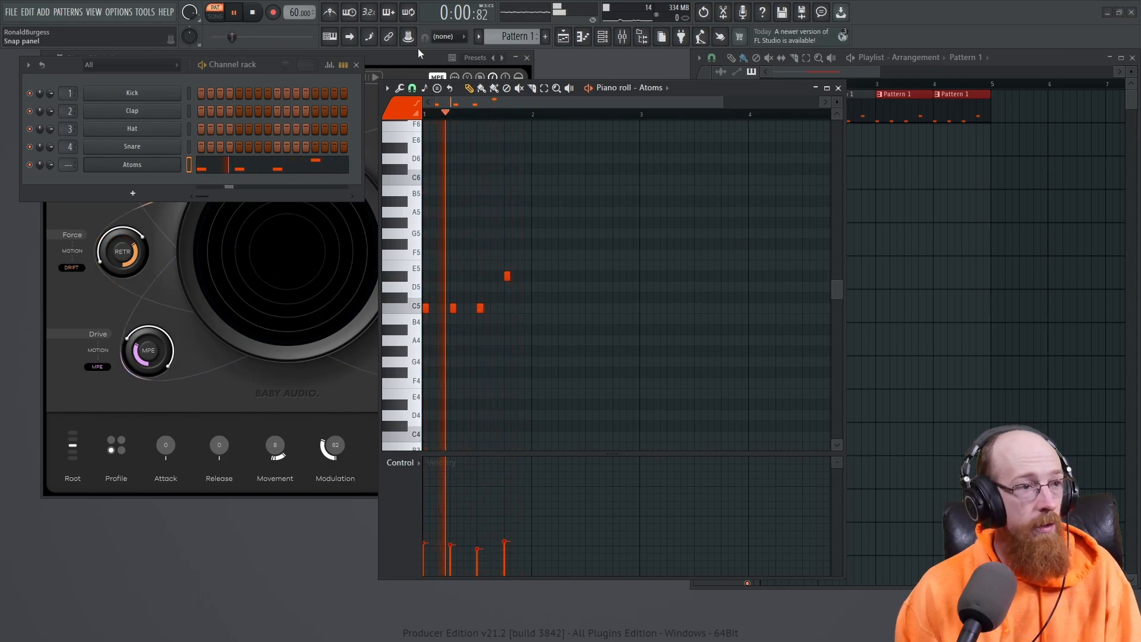
click(187, 407)
key(space)
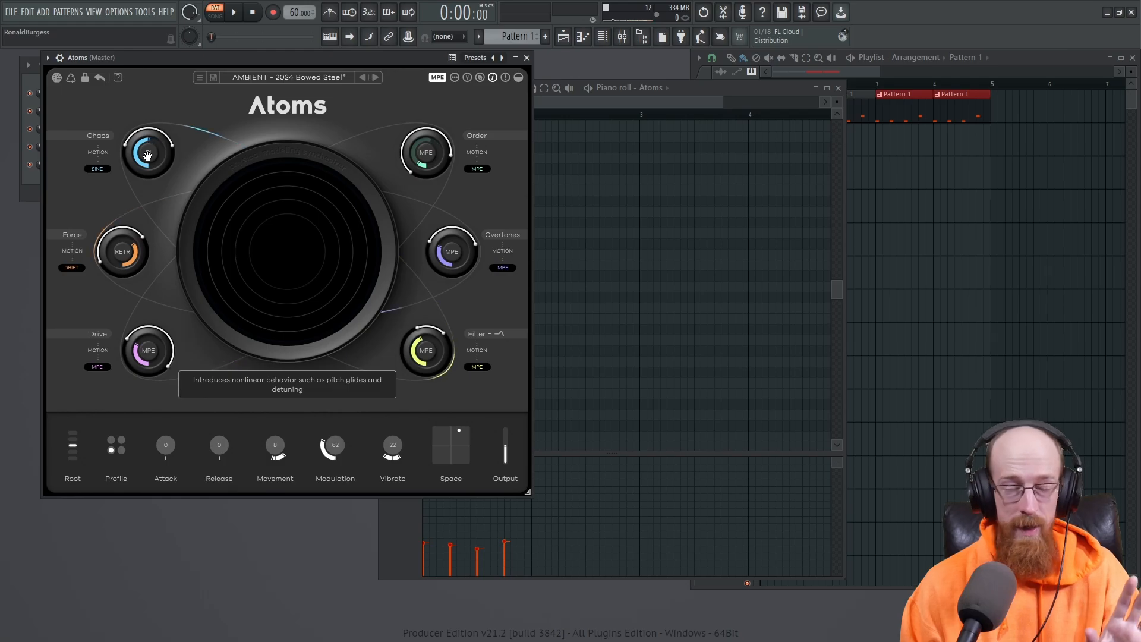
Set the Chaos motion to OFF and lower Chaos to about 9.
drag(147, 155, 148, 170)
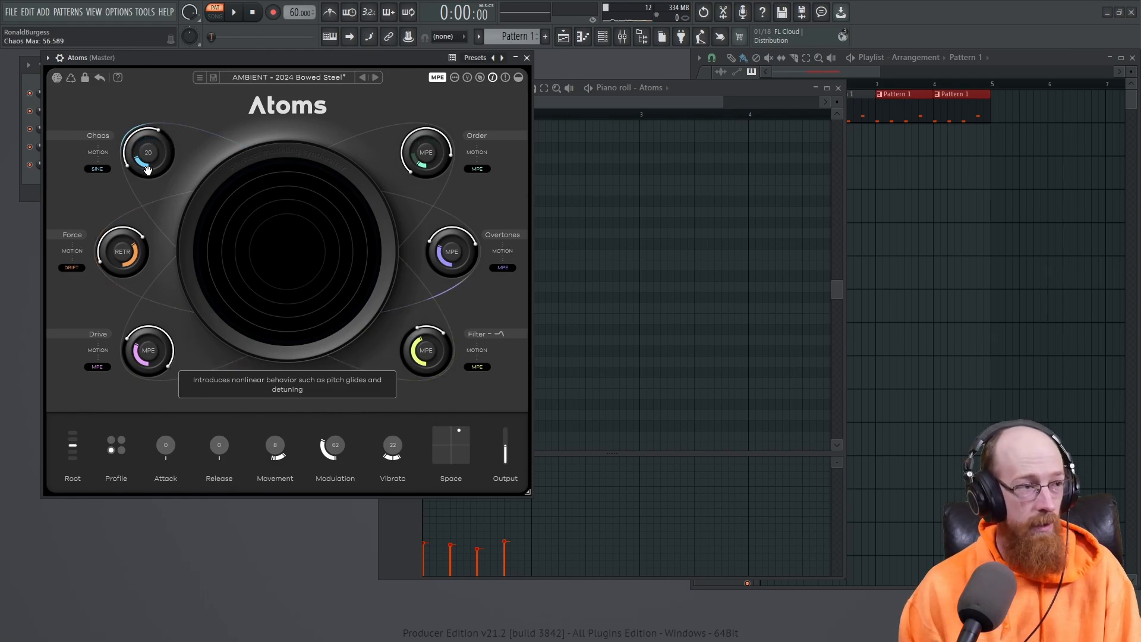
click(97, 169)
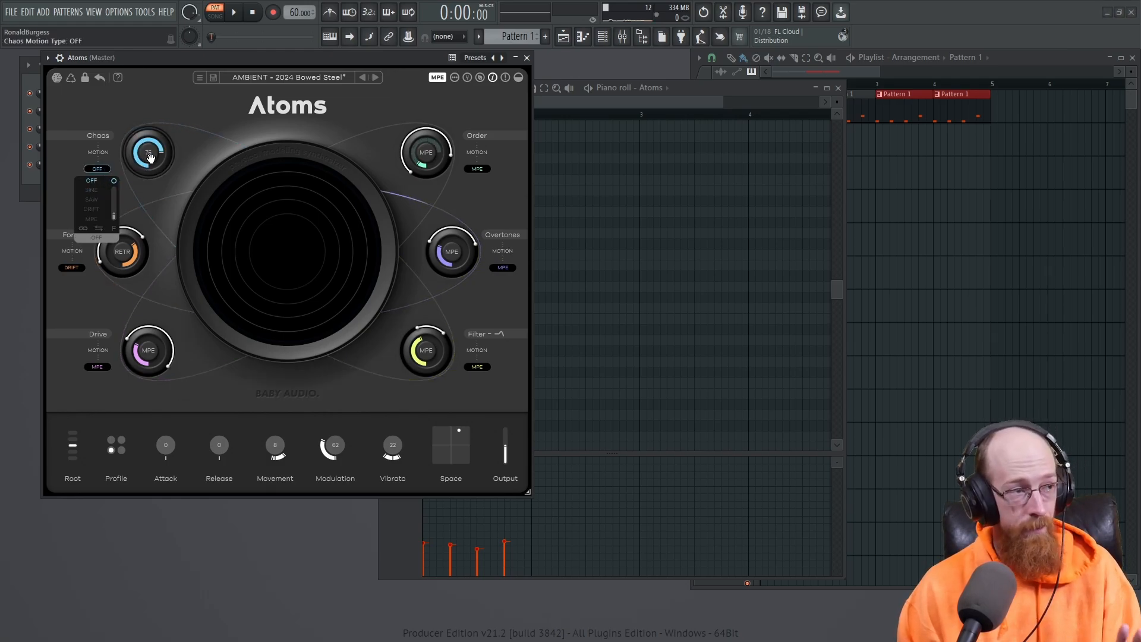
click(109, 171)
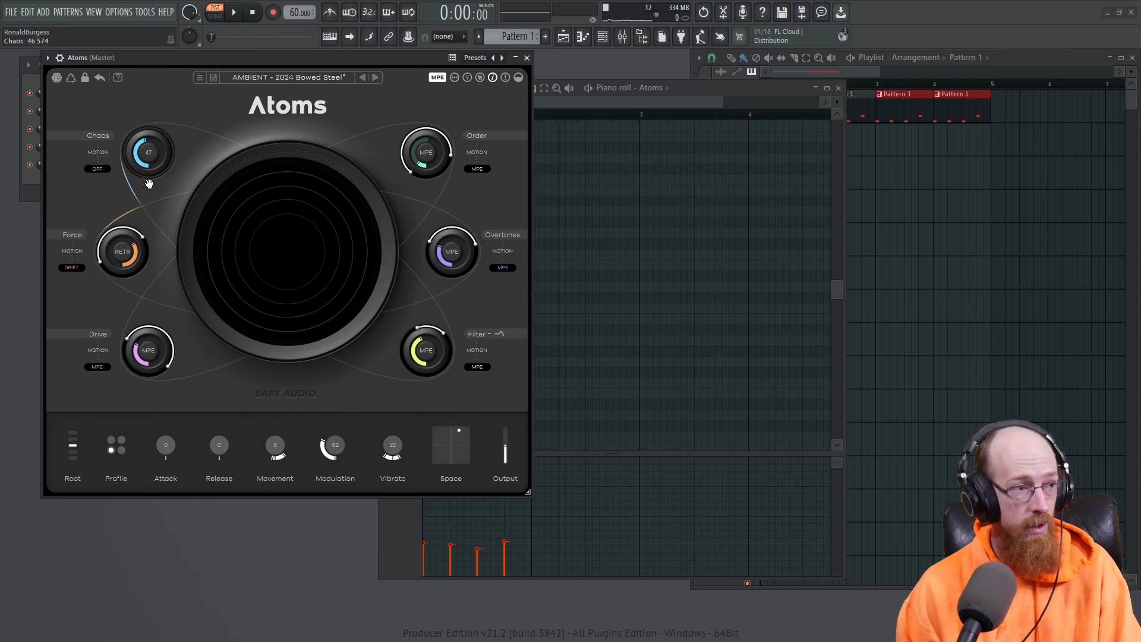
drag(149, 185, 153, 216)
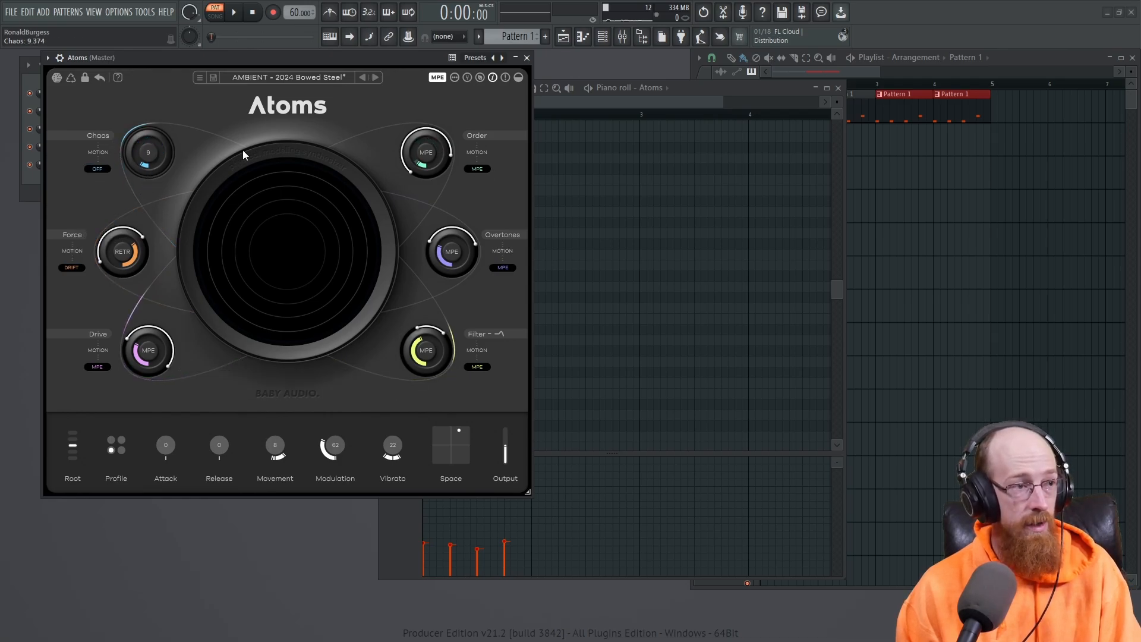
Set the motion of Order and Force to OFF and lower Force to about 12.
click(477, 169)
click(477, 182)
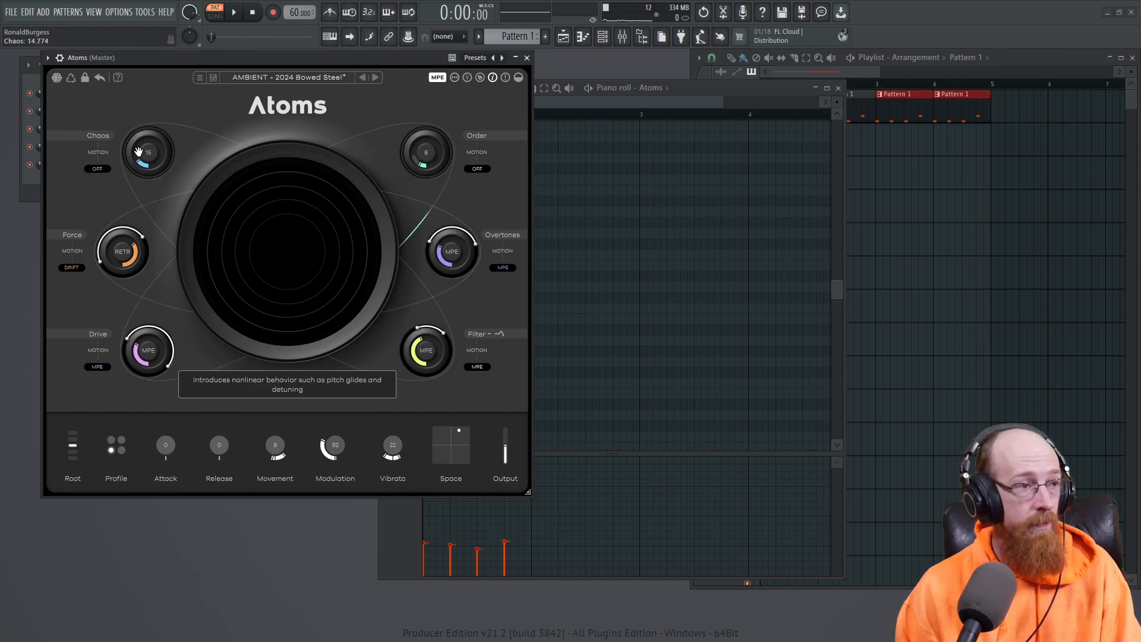
scroll(141, 156, up, 3)
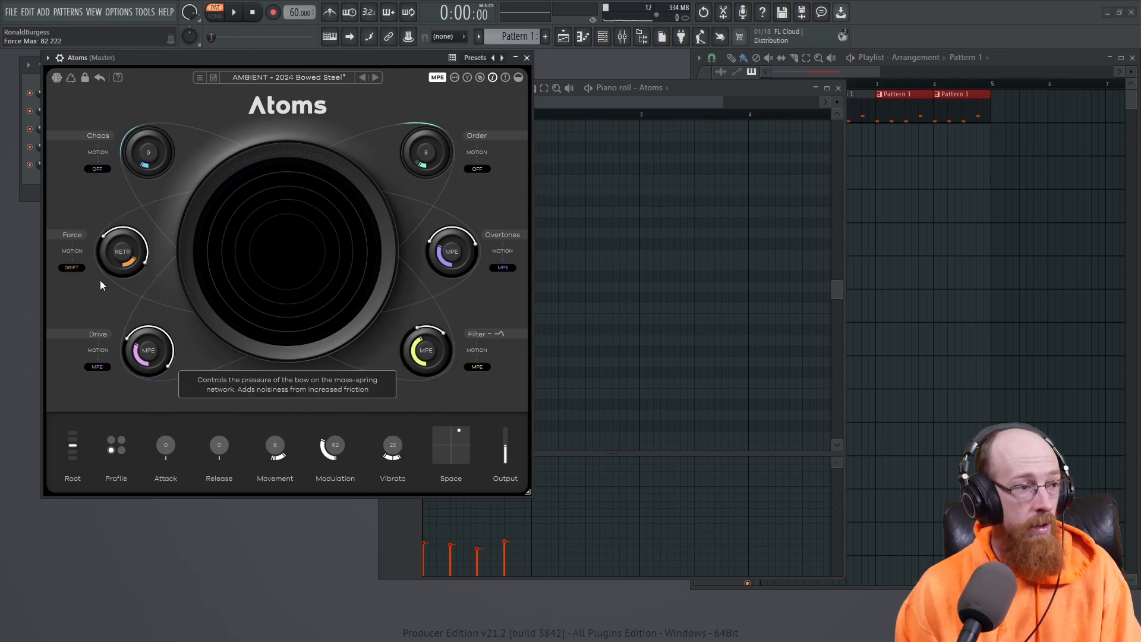
click(73, 268)
click(66, 279)
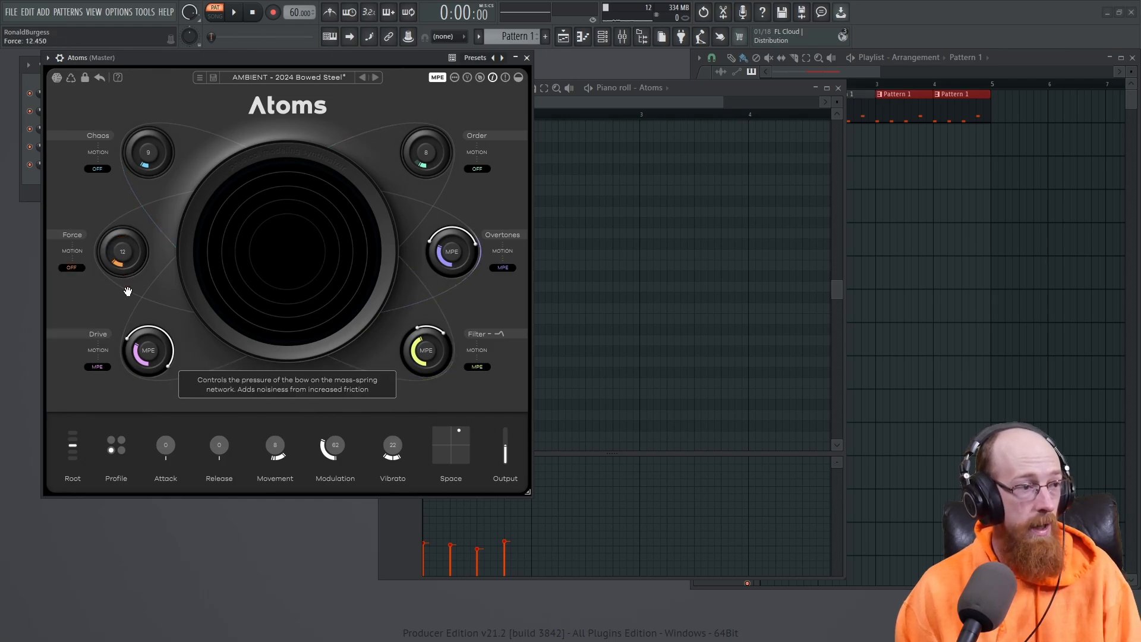
Play the pattern while trying Force at about 9 and 100, and settle it at 76.
scroll(128, 291, down, 5)
key(space)
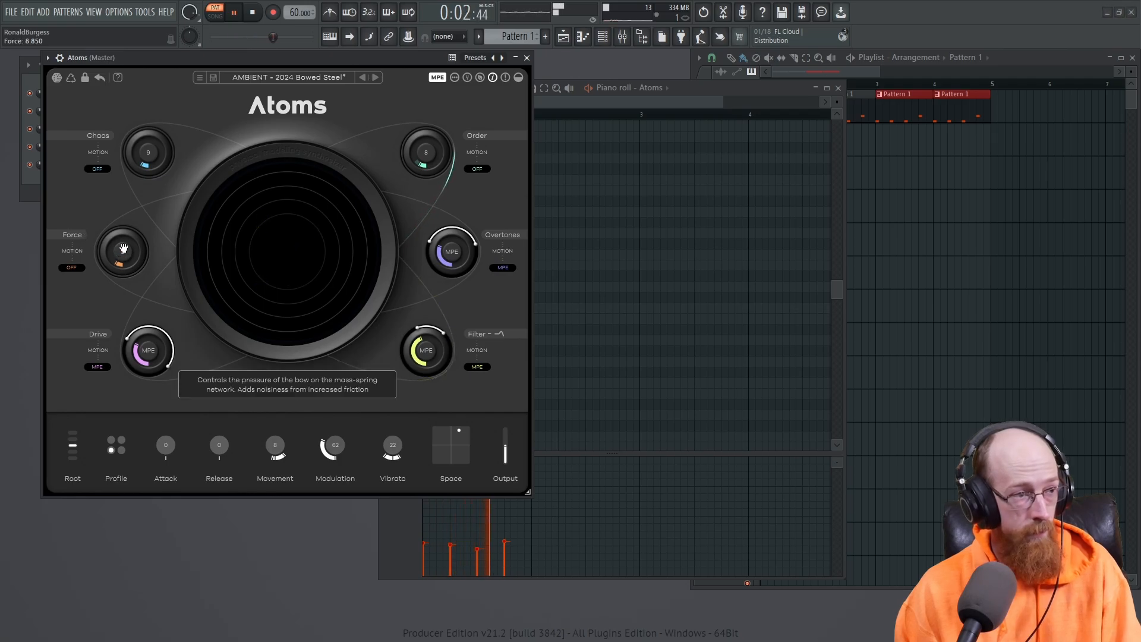
drag(124, 241, 140, 249)
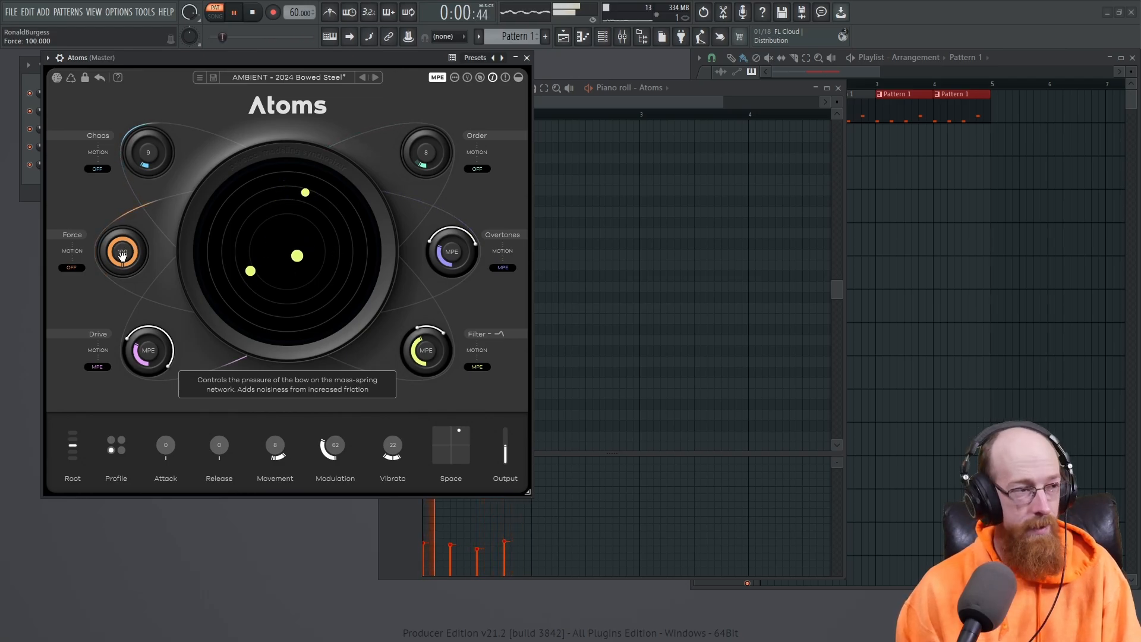
drag(123, 256, 126, 280)
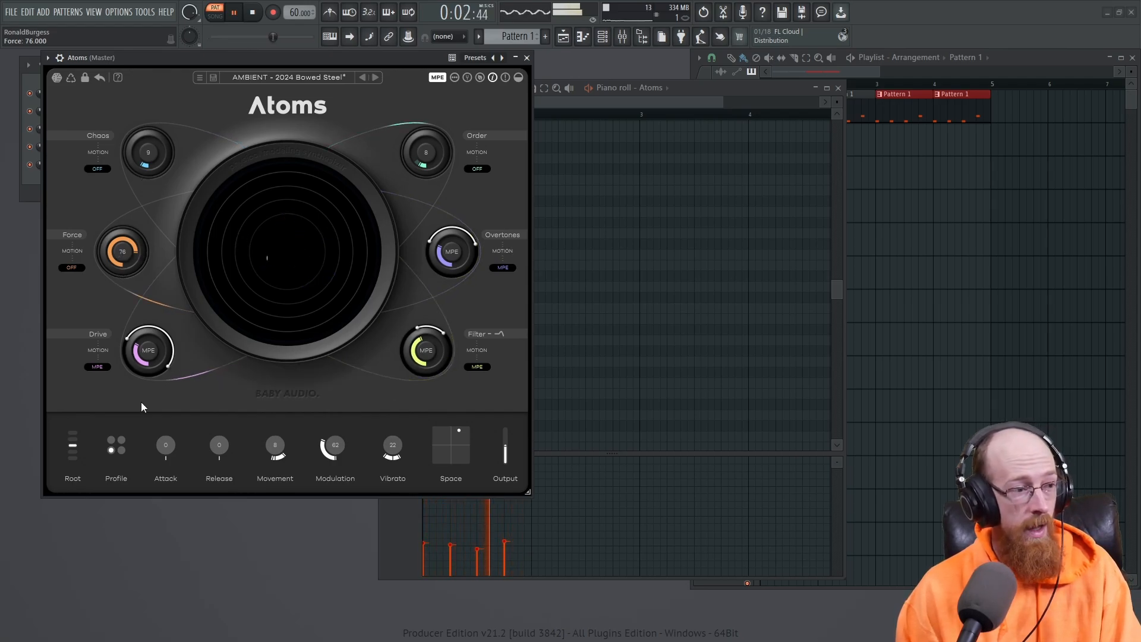
Audition other mass-spring network profiles, including Standard, and return to the original profile.
click(121, 444)
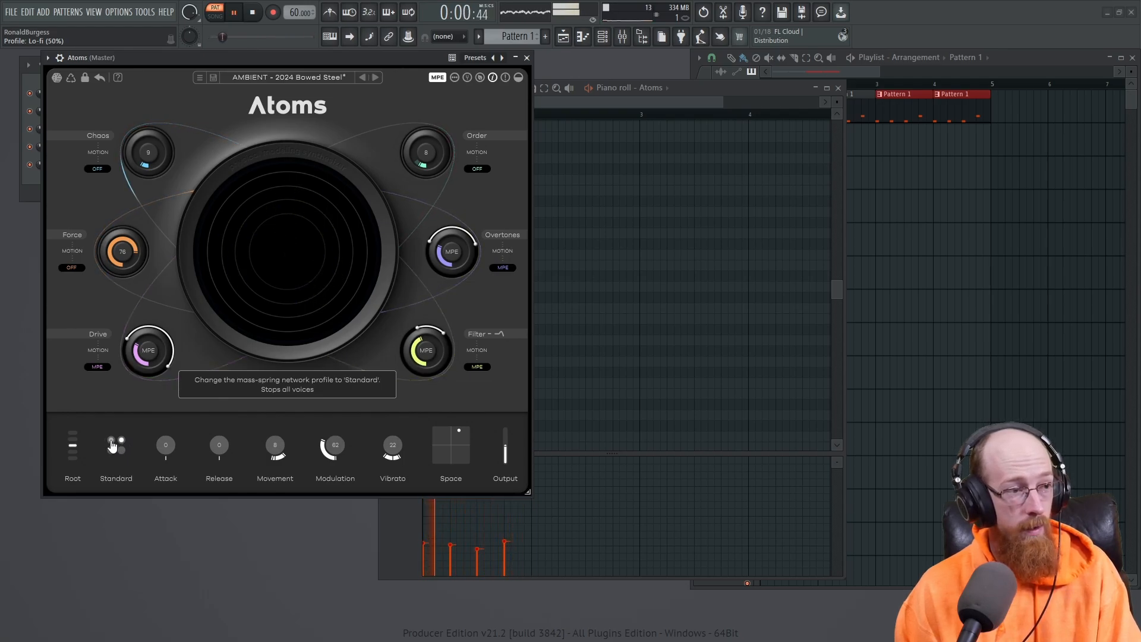
click(111, 442)
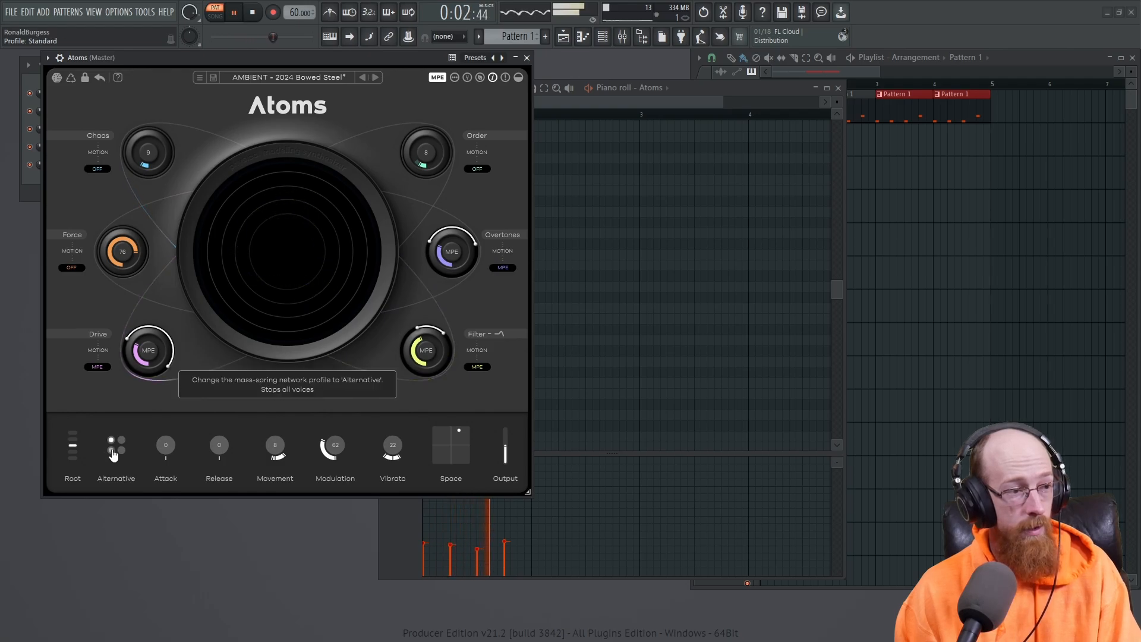
click(111, 450)
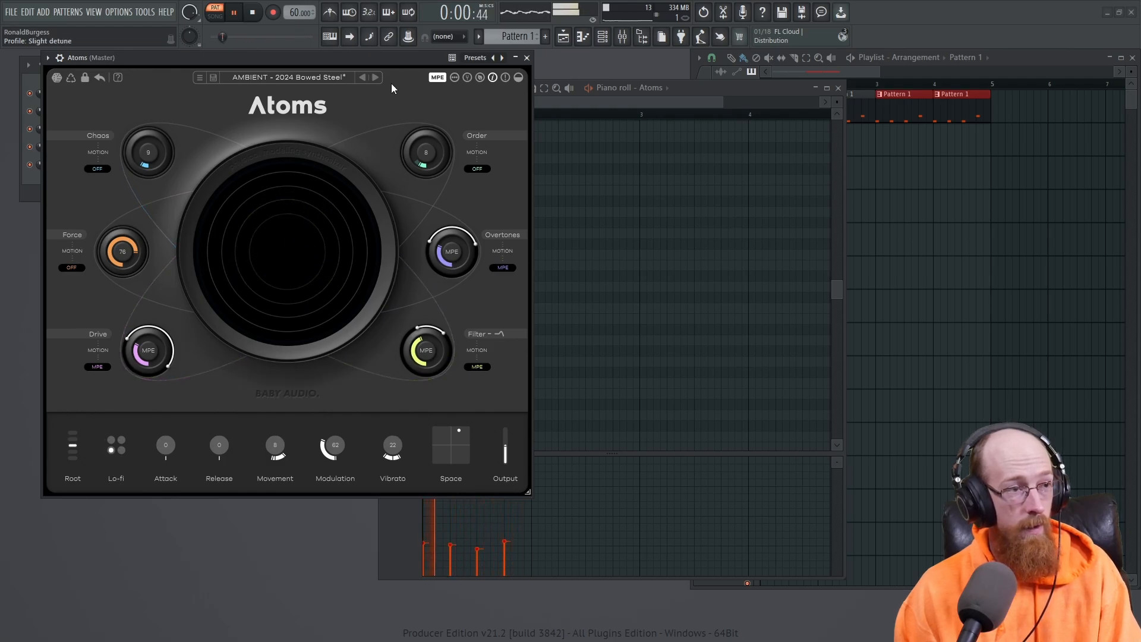
Lower the Filter's maximum to about 41 and set the Space reverb to about X 19%, Y 72%.
drag(424, 352, 421, 369)
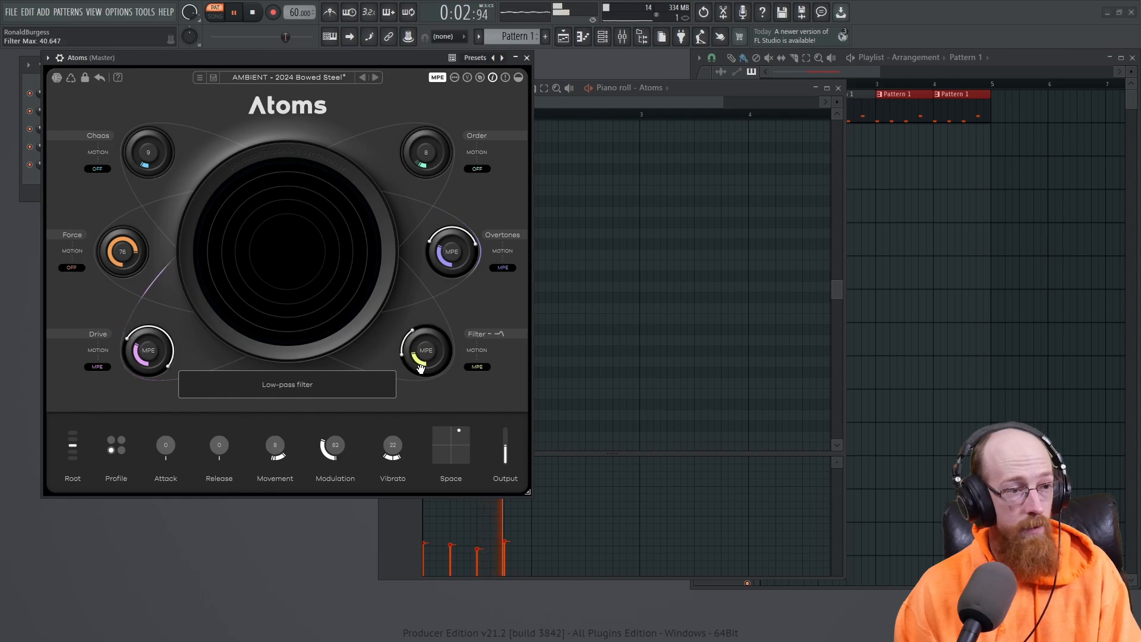
click(458, 437)
drag(458, 437, 440, 438)
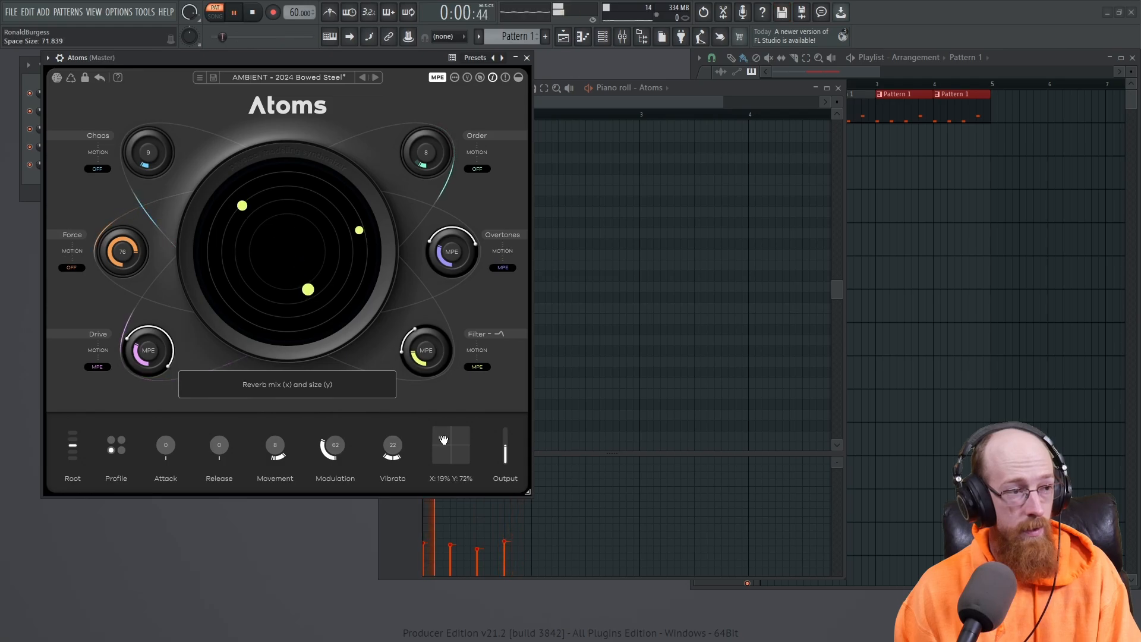
Stop playback, audition the four pattern notes transposed down an octave, restore their pitch, and close the piano roll.
click(526, 57)
key(space)
drag(521, 250, 371, 356)
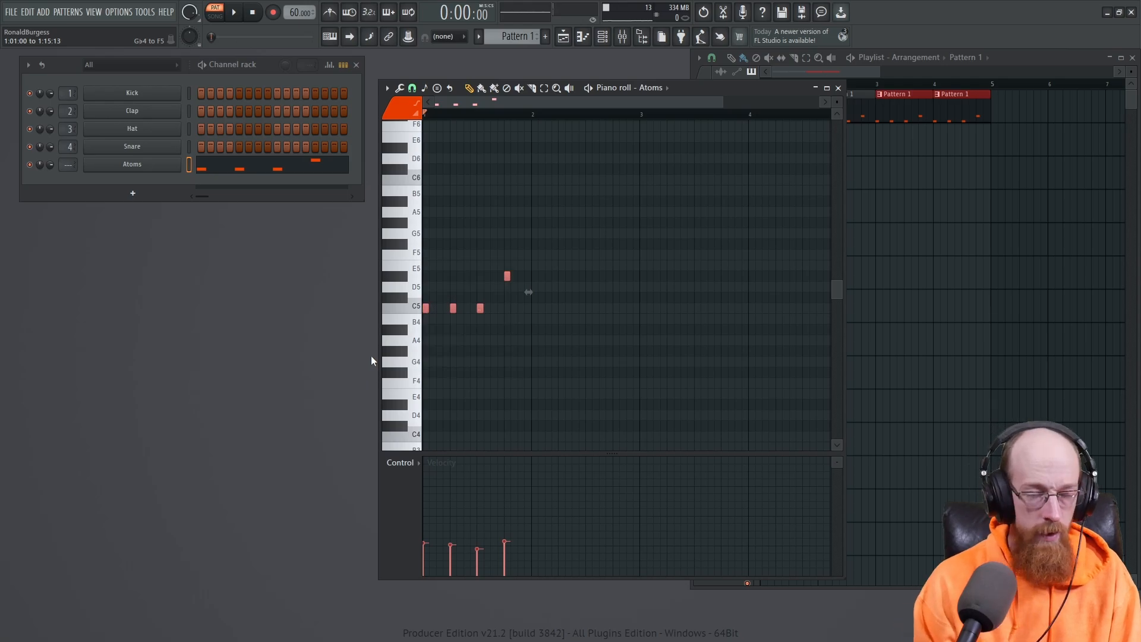
key(ctrl+Down)
key(space)
key(space)
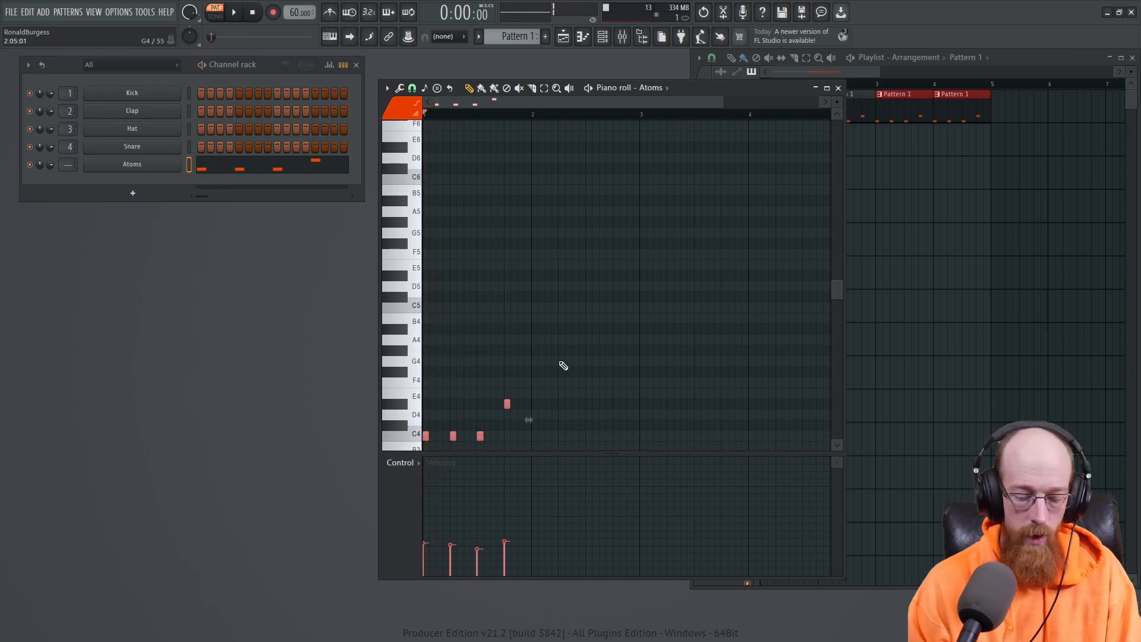
key(ctrl+Up)
click(838, 88)
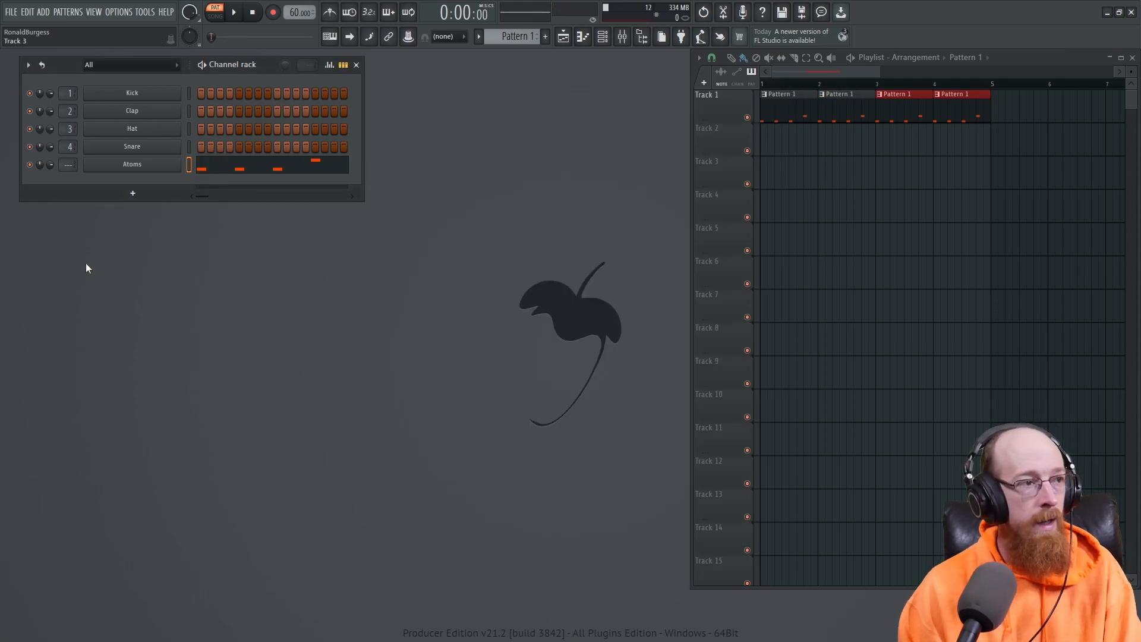
Clone the Atoms channel and move the new instrument window clear of the channel list.
right_click(152, 167)
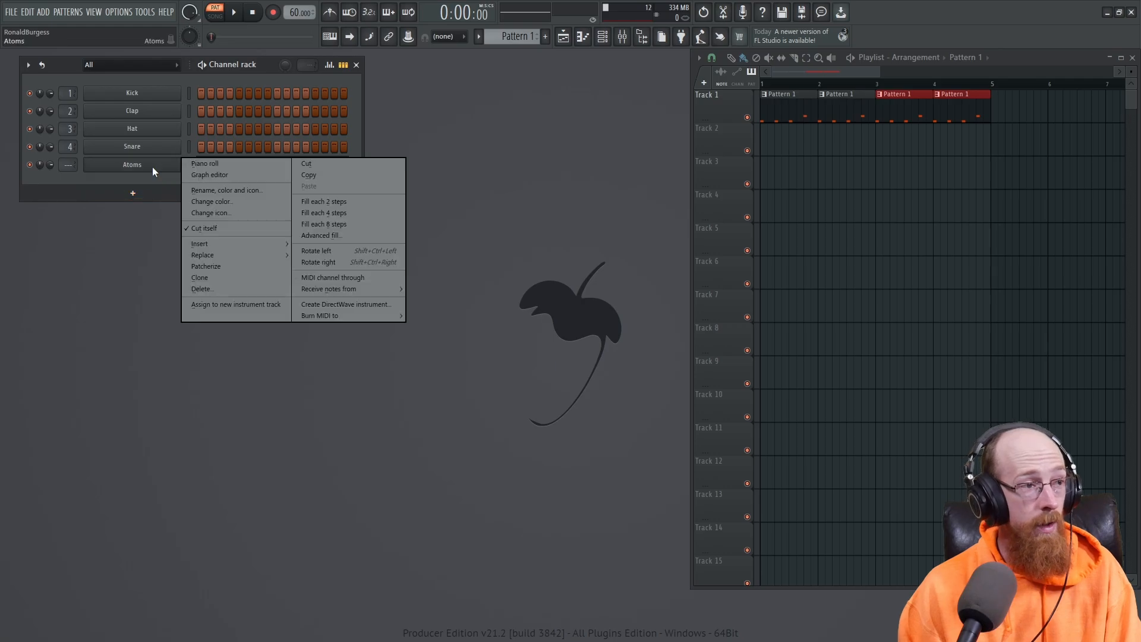
click(235, 275)
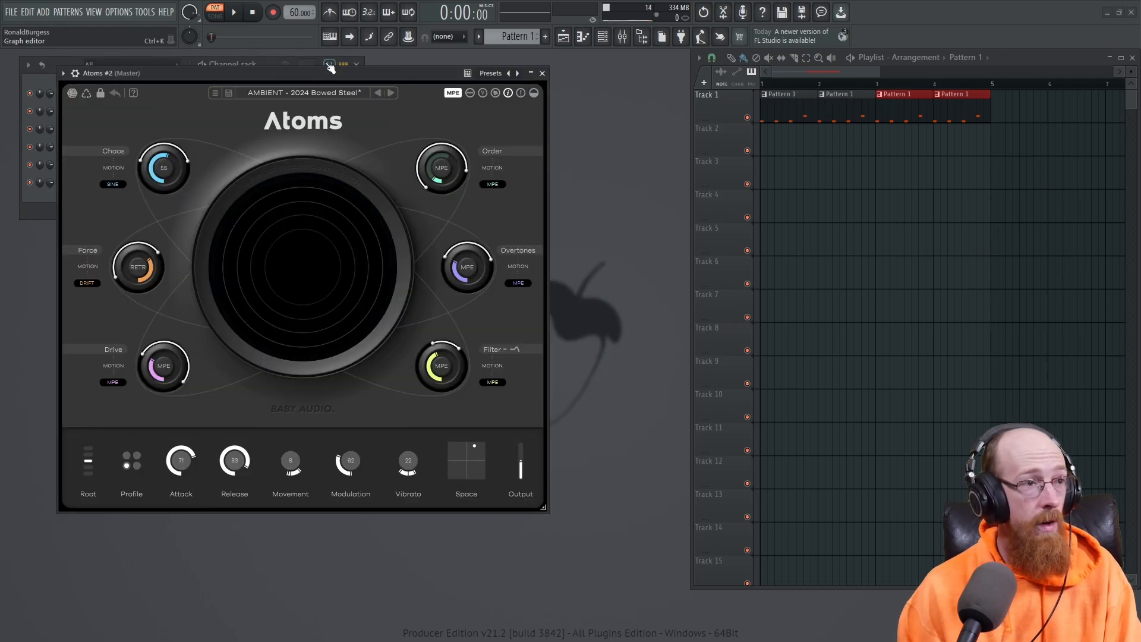
drag(338, 69, 400, 59)
Load the preset "PAD - Melancholic Matters" in the cloned Atoms #2 instrument and close the preset browser.
click(369, 83)
scroll(366, 226, down, 10)
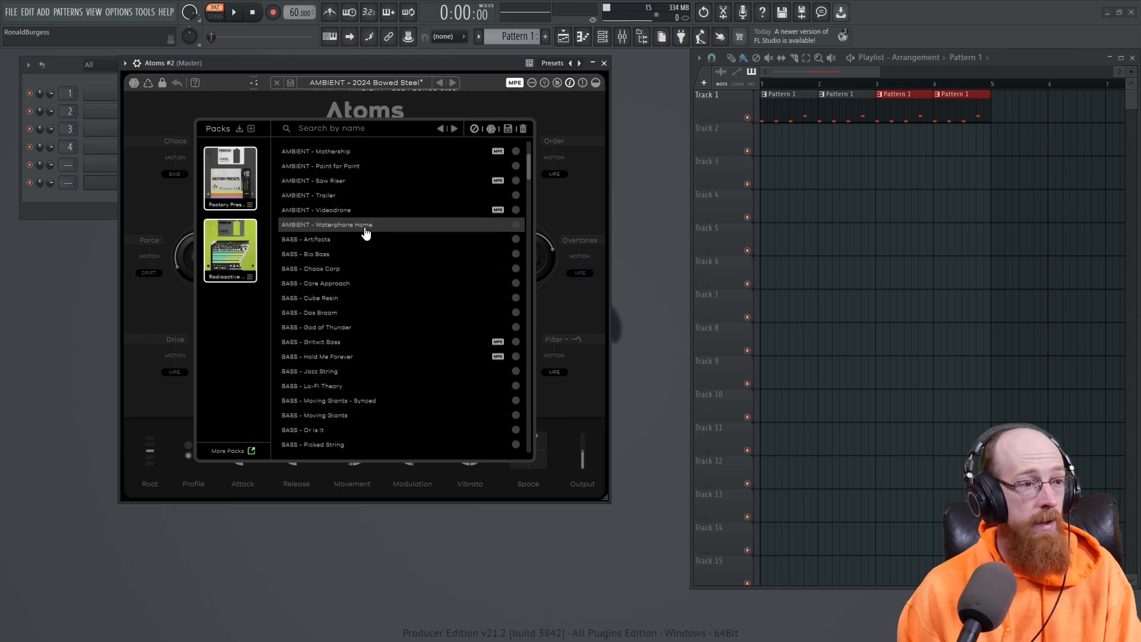
scroll(365, 231, down, 5)
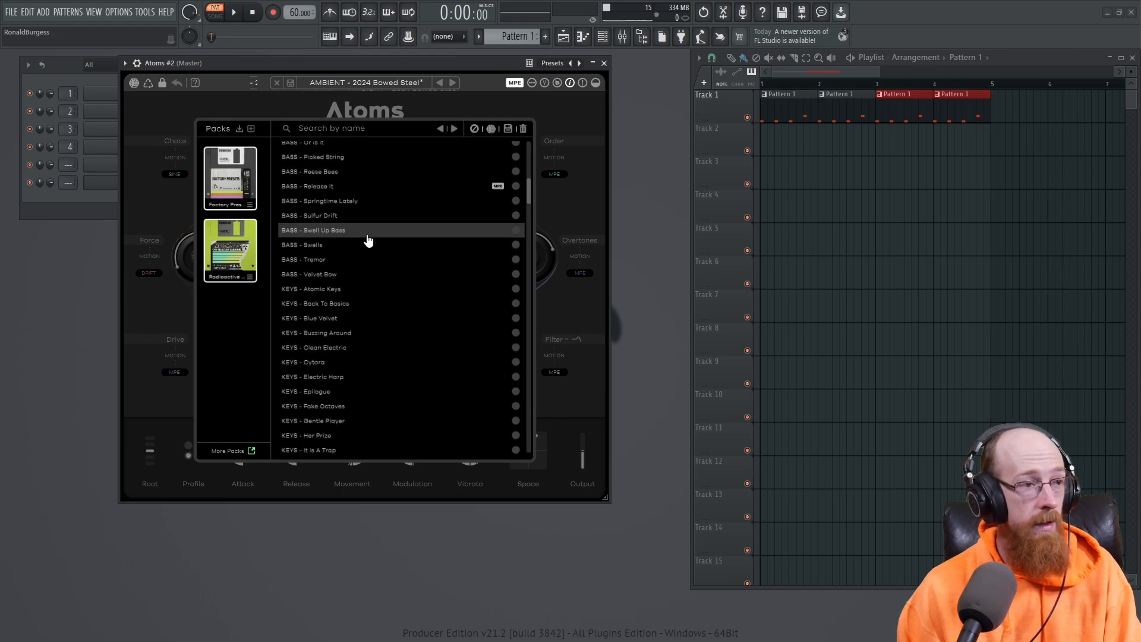
scroll(386, 280, down, 15)
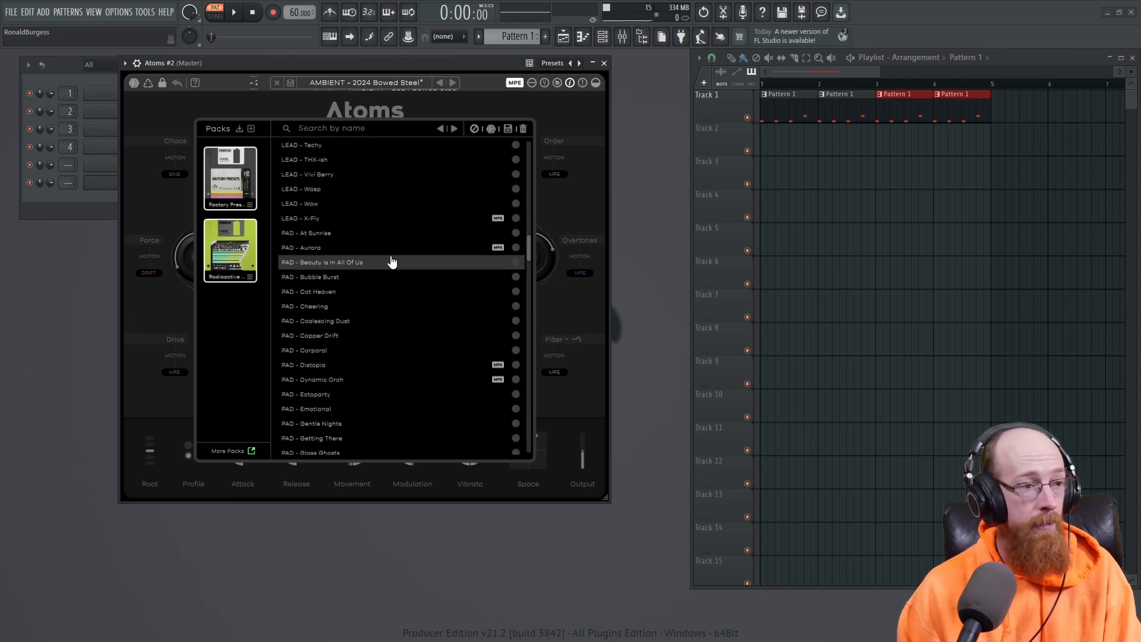
click(396, 335)
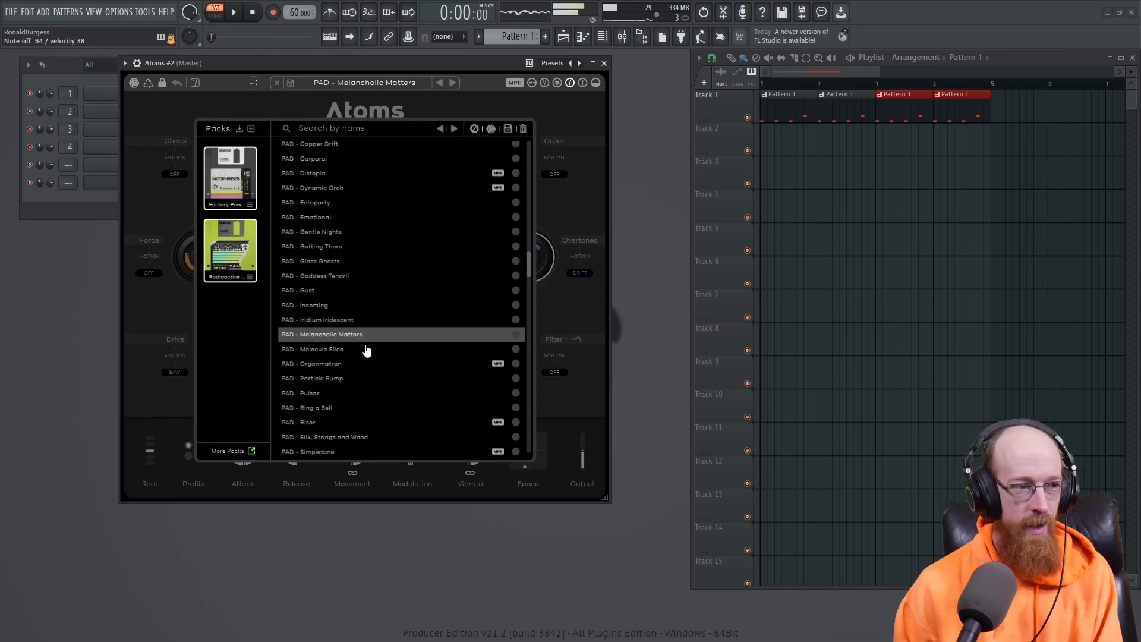
click(417, 119)
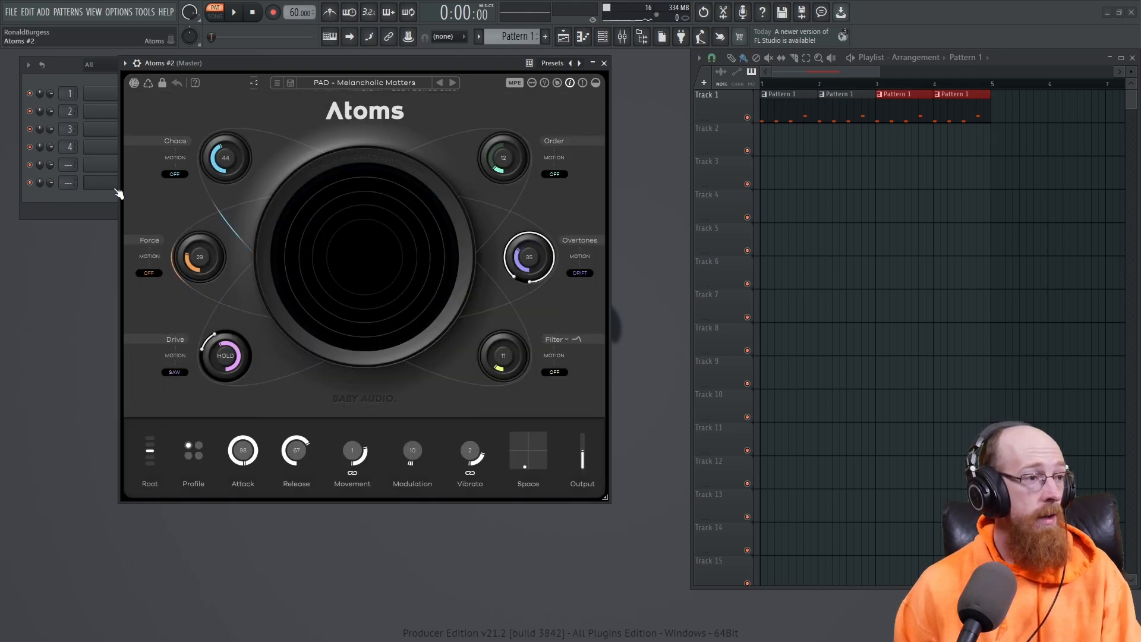
right_click(178, 182)
click(248, 208)
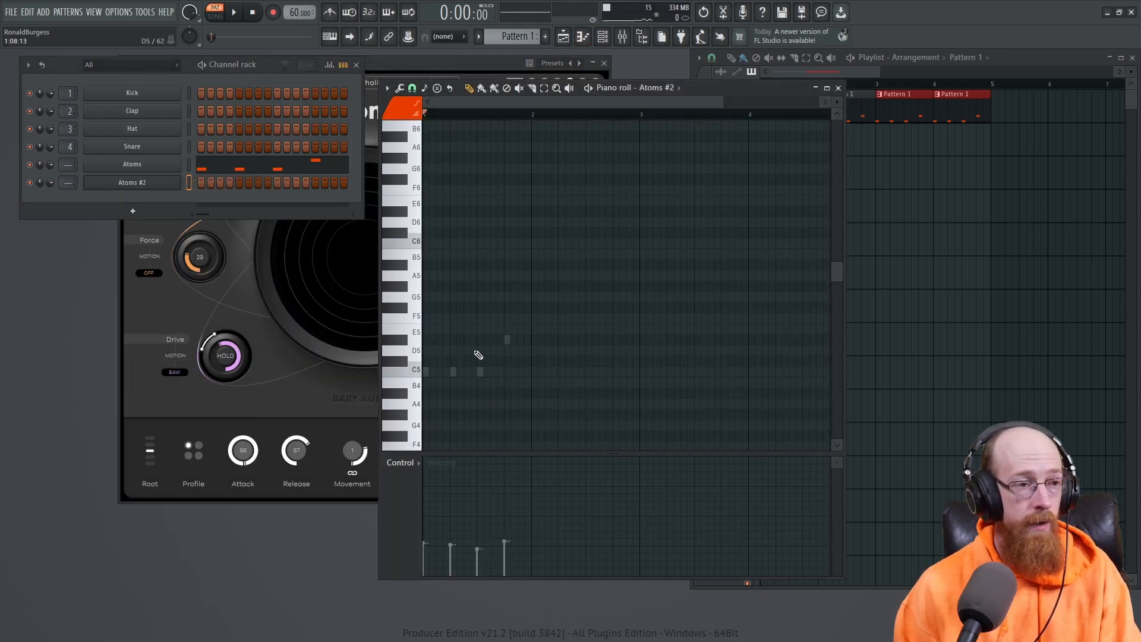
scroll(479, 355, up, 1)
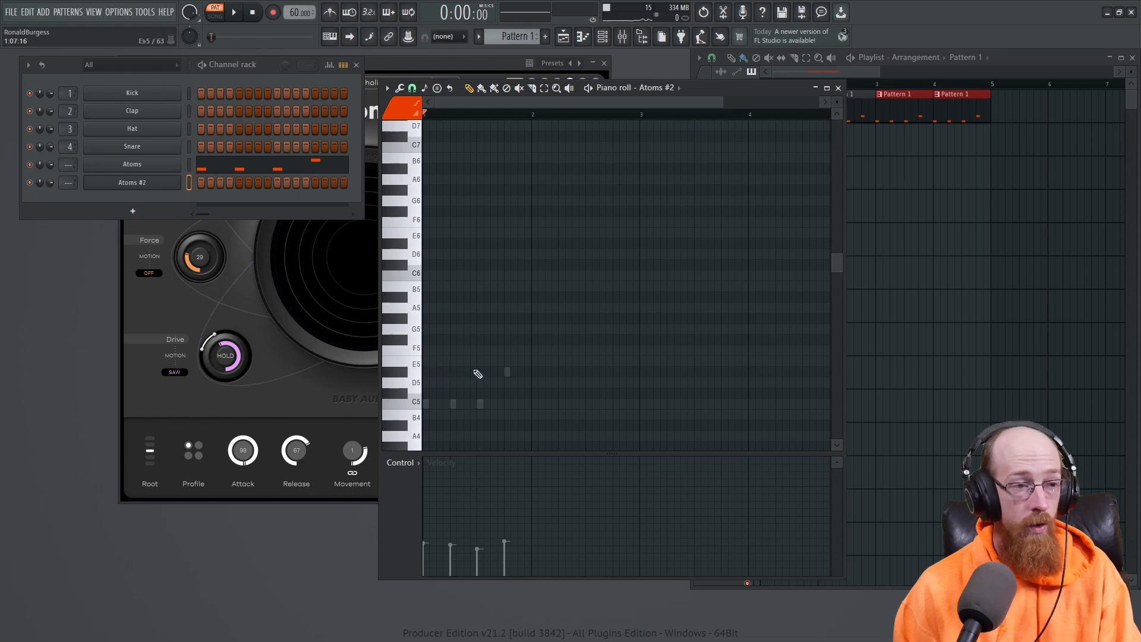
click(839, 88)
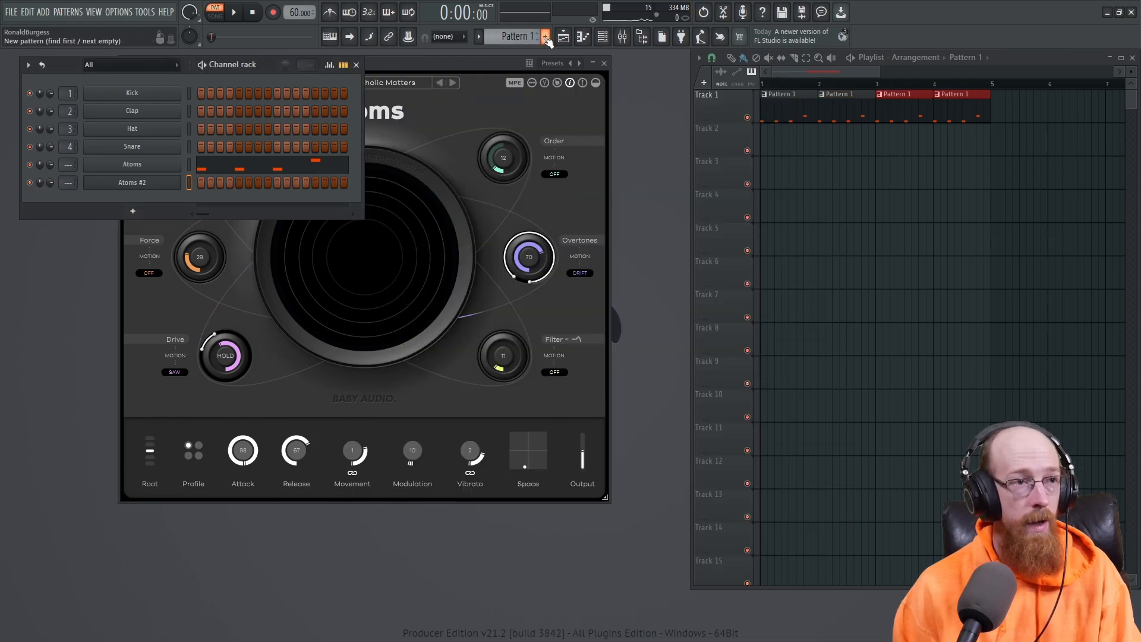
Create Pattern 2, enter a two-bar chord of G5, Bb5 and C6 for Atoms #2, and play it.
scroll(511, 37, down, 1)
key(F7)
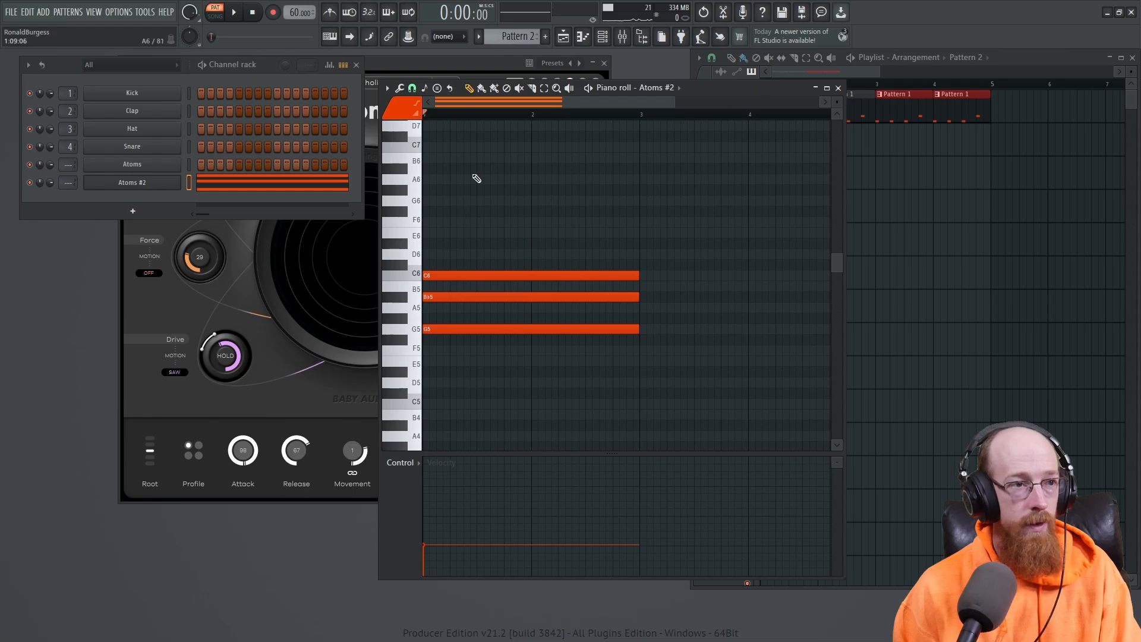
key(space)
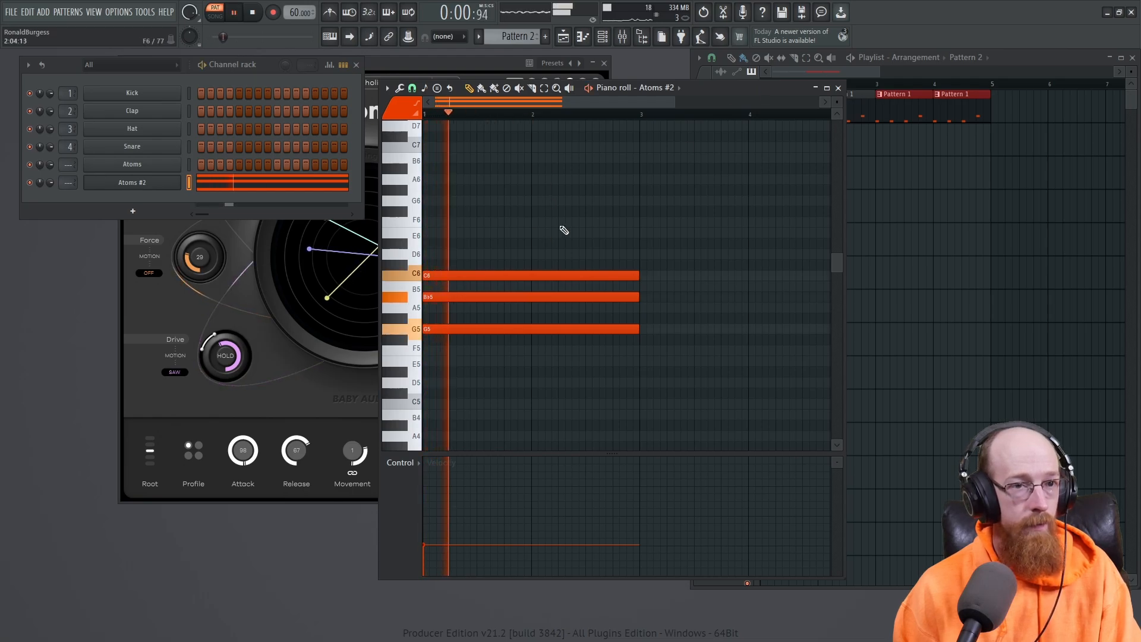
key(F5)
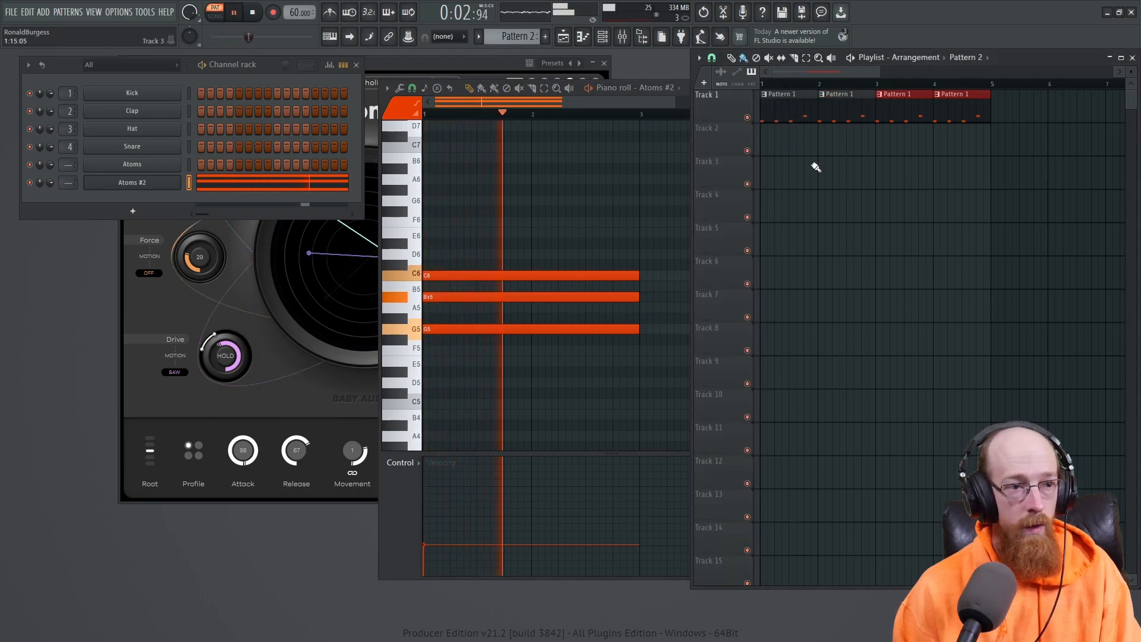
Duplicate the chord into bars 3 and 4, add C5 and Eb5 notes below it, and close the piano roll.
scroll(561, 249, down, 2)
drag(559, 326, 682, 331)
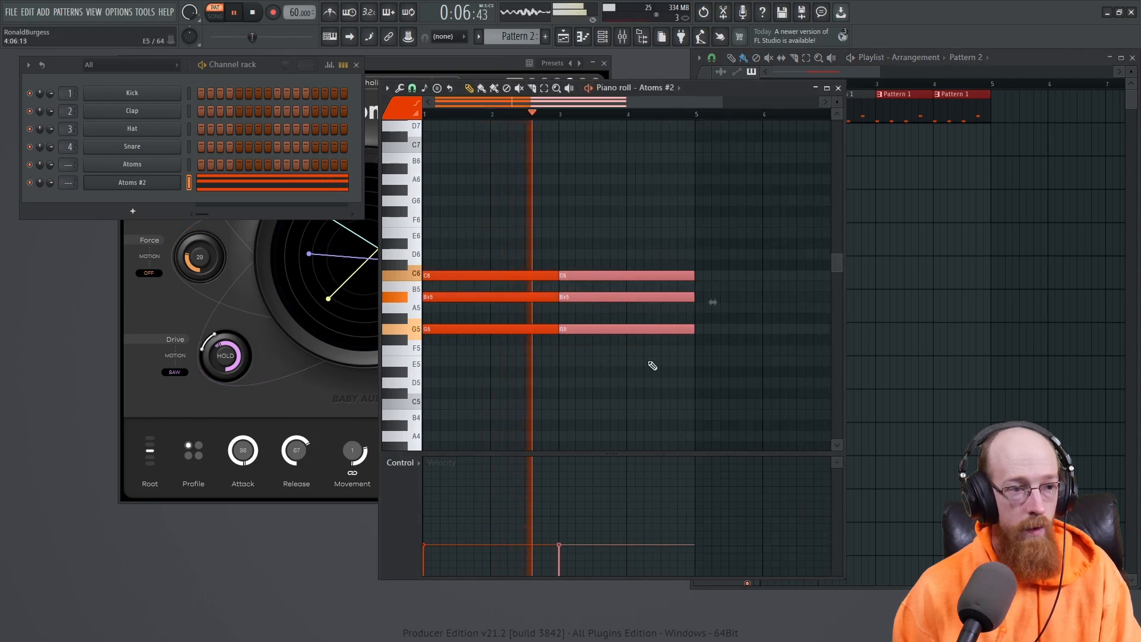
click(562, 404)
click(562, 372)
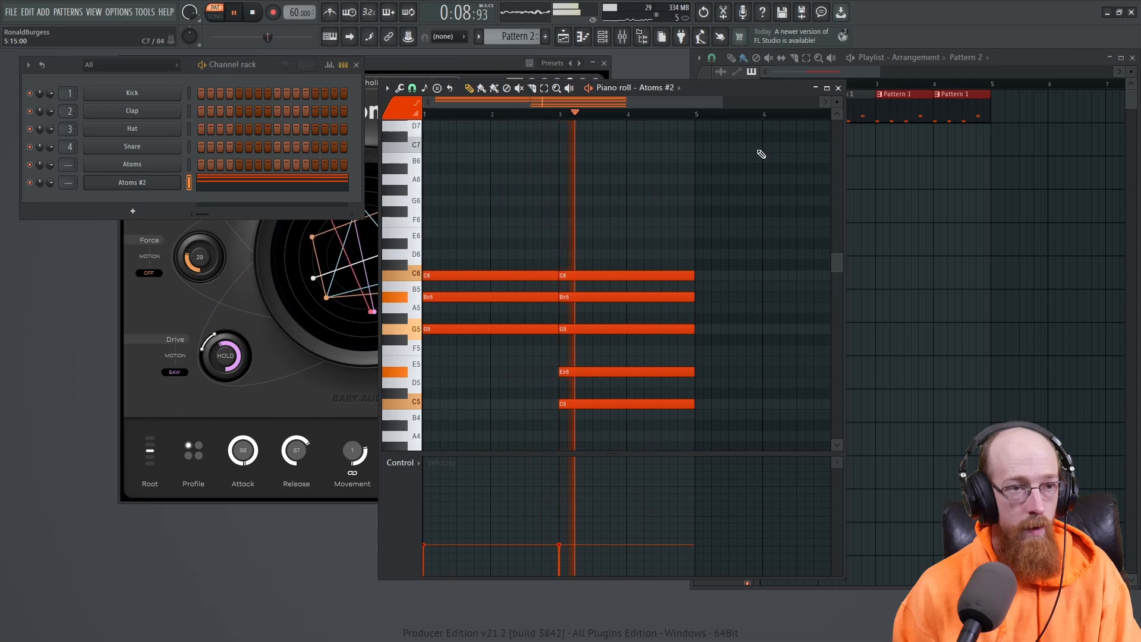
click(838, 87)
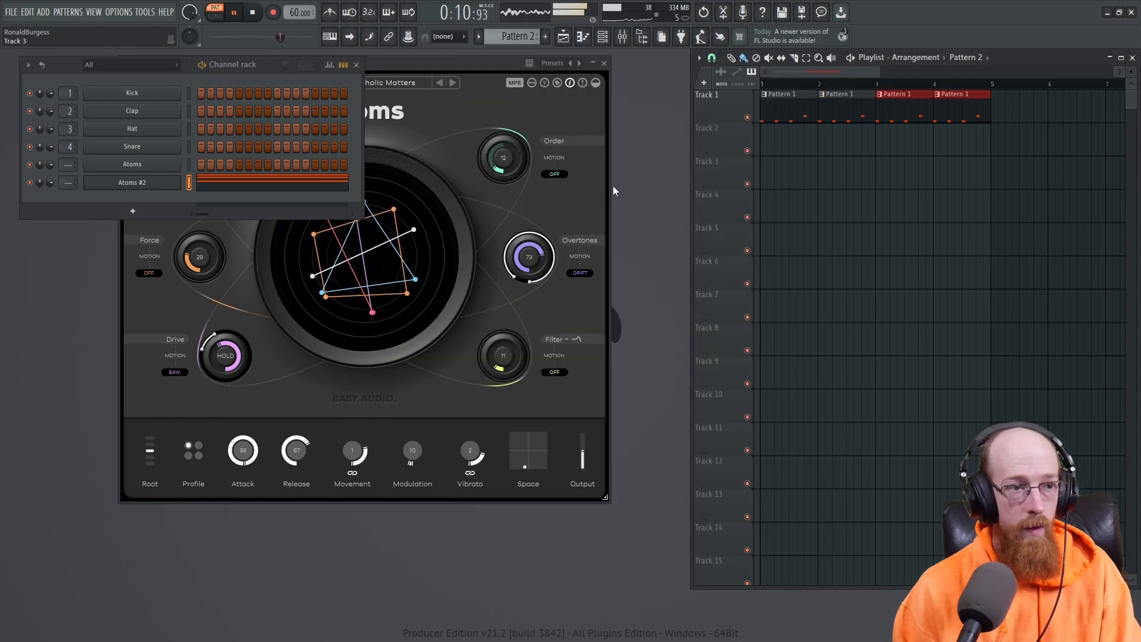
Delete the duplicated G5, Bb5 and C6 notes and extend the original three through the end of bar 4.
click(252, 187)
key(space)
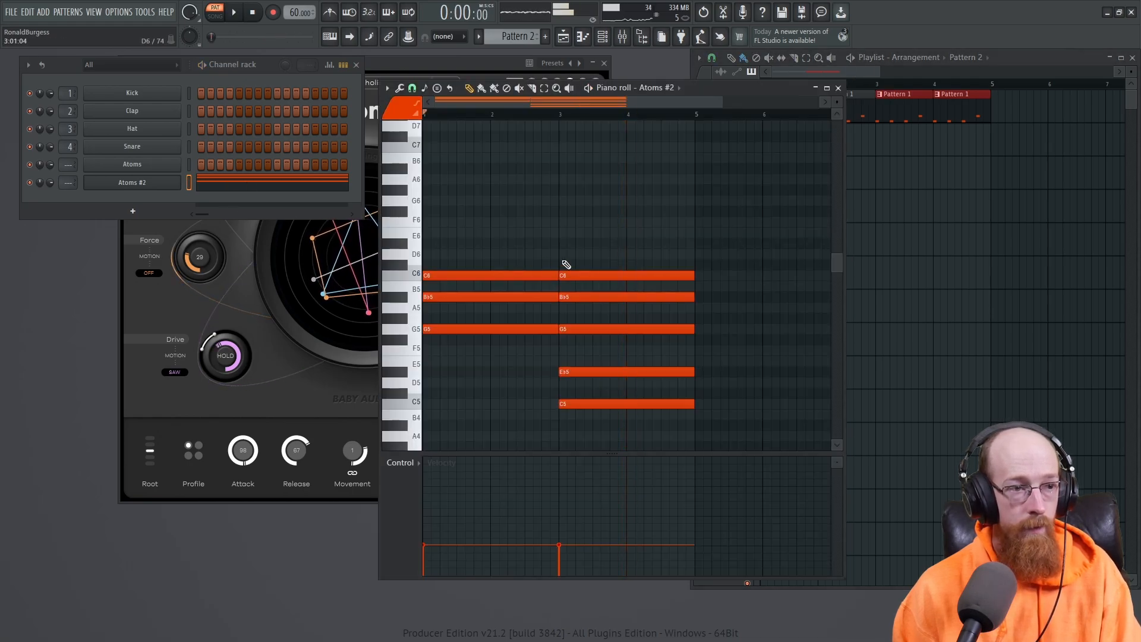
right_click(570, 275)
drag(532, 229, 556, 363)
click(555, 321)
right_click(563, 322)
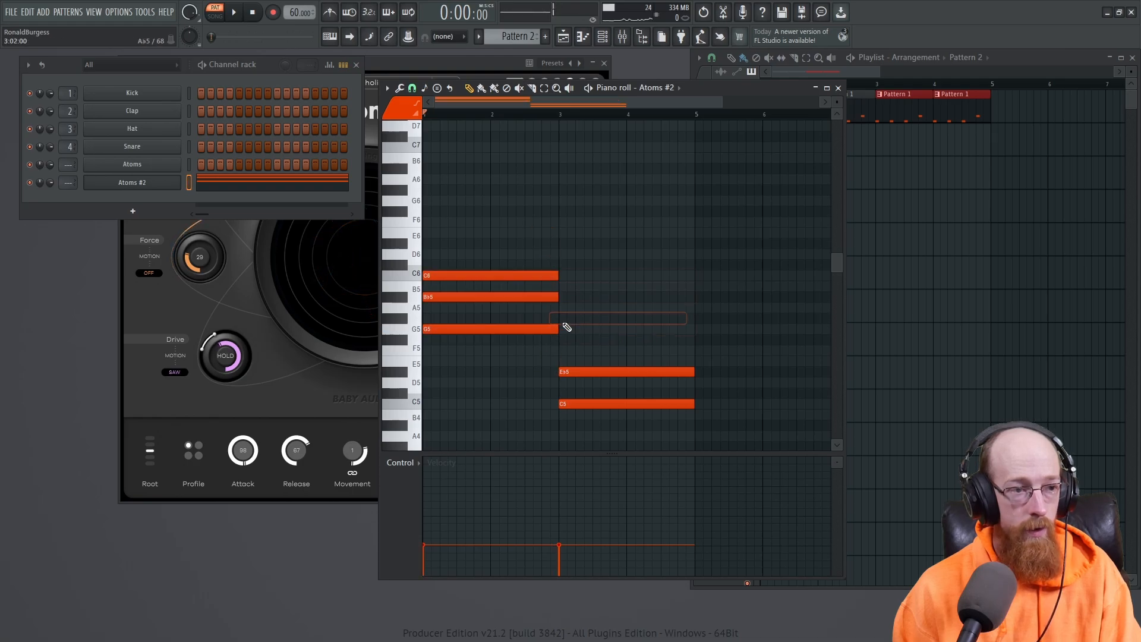
drag(517, 250, 696, 328)
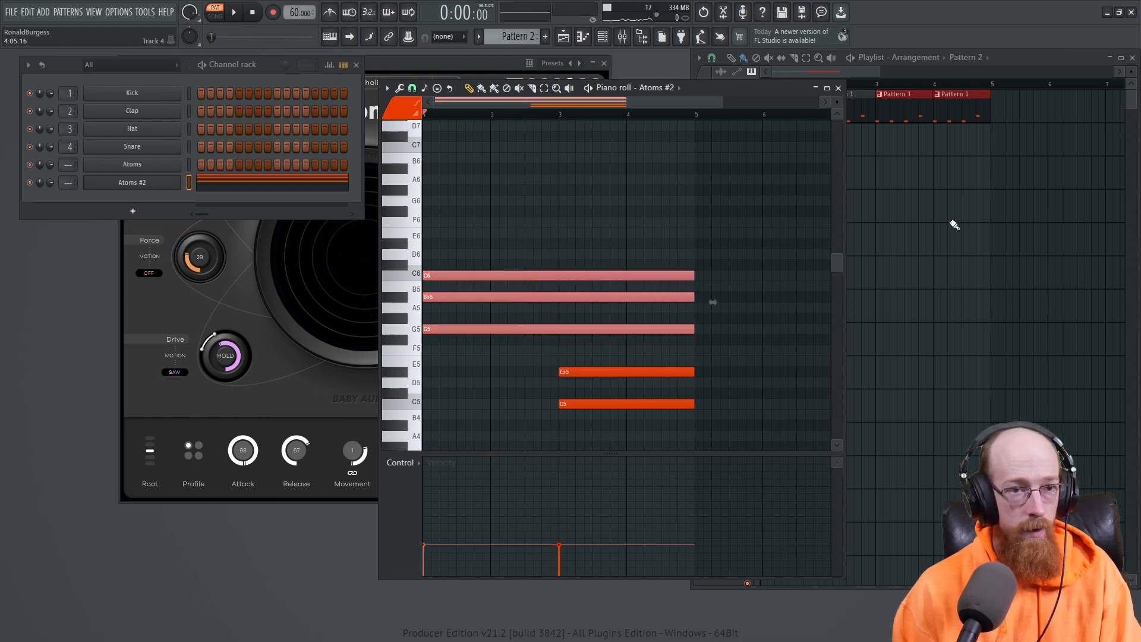
Place Pattern 2 across bars 1 to 4 of Track 2 and play the arrangement in song mode.
drag(909, 134, 566, 131)
key(l)
key(space)
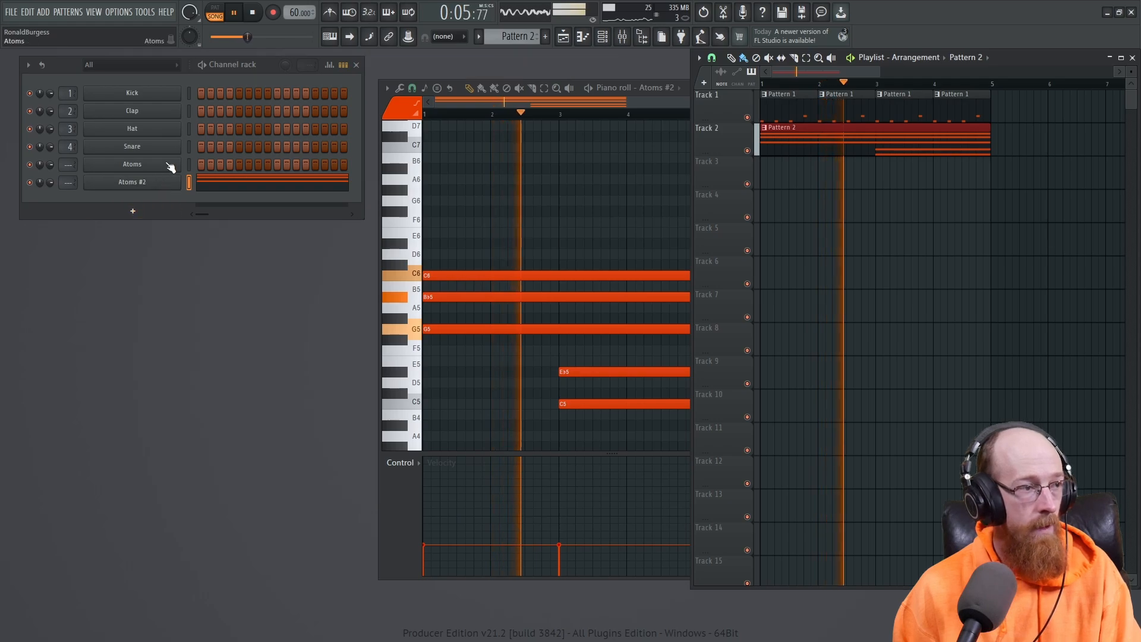
click(167, 183)
click(526, 58)
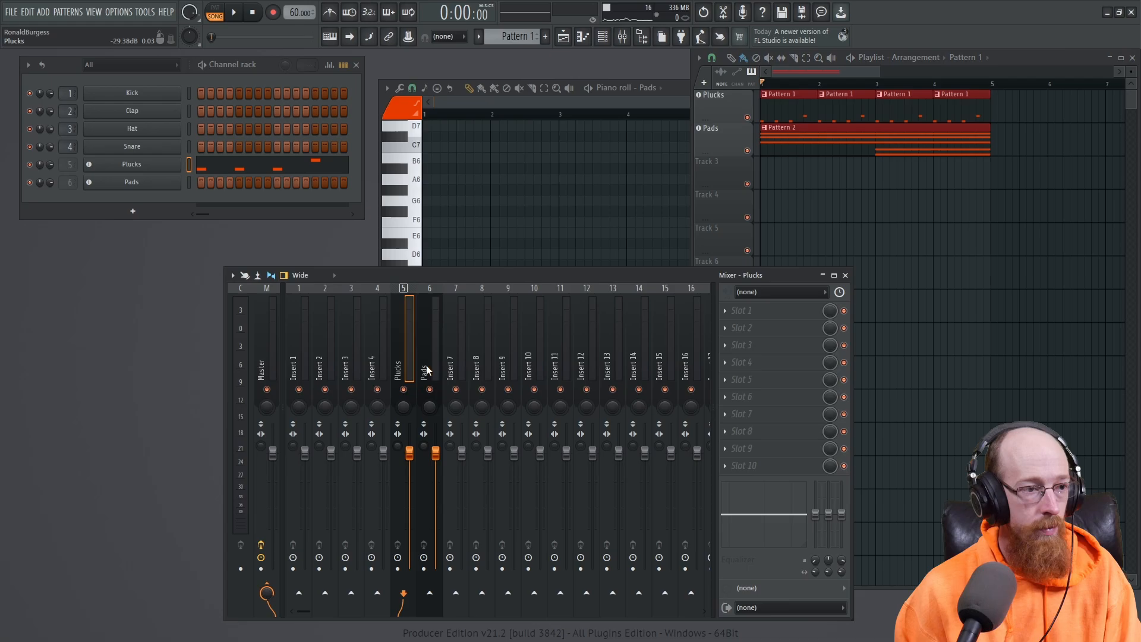
Lower the mixer volumes of the Plucks and Pads tracks to about 77% and play the arrangement briefly.
ctrl+click(427, 370)
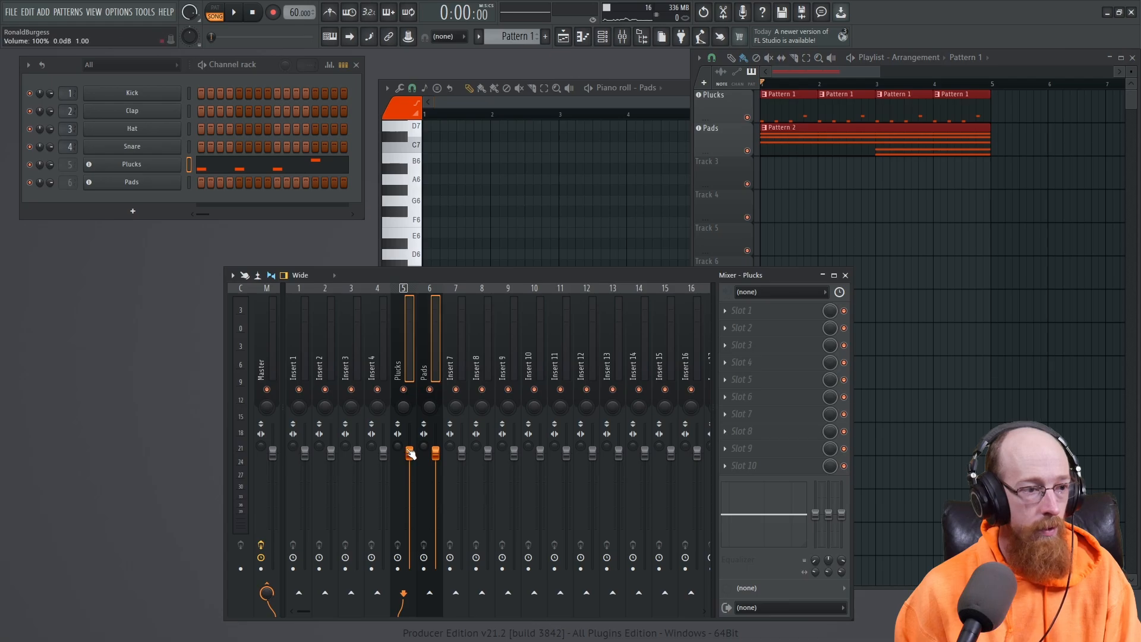
click(410, 365)
drag(410, 479, 436, 479)
key(space)
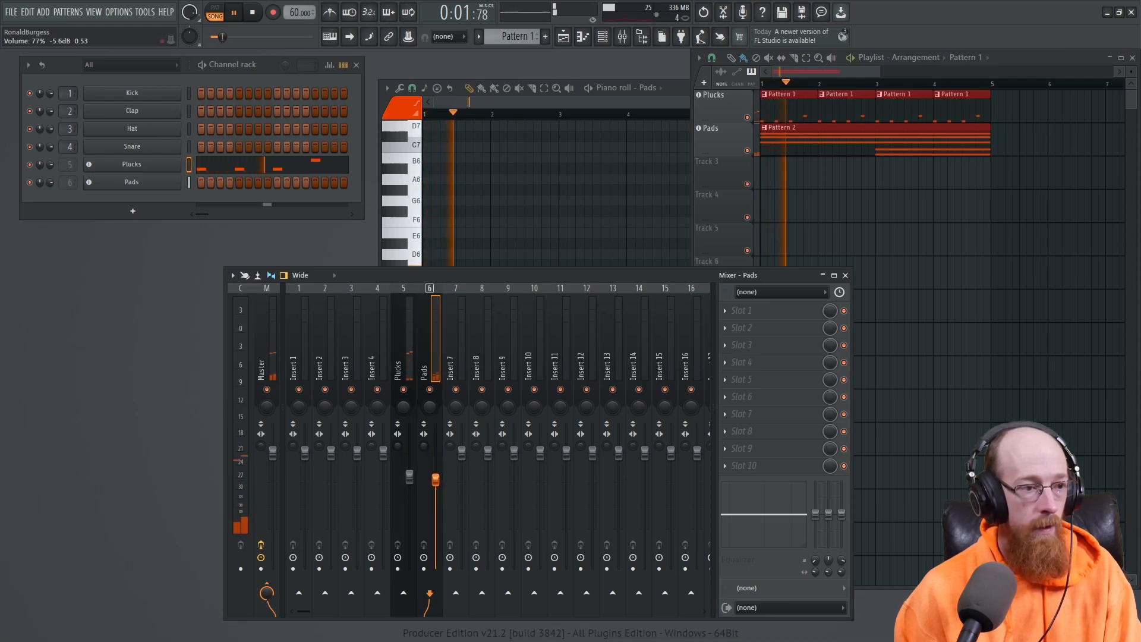
key(space)
Clone the Pads channel and route the copy to a new mixer track that takes over the existing track's settings.
right_click(153, 178)
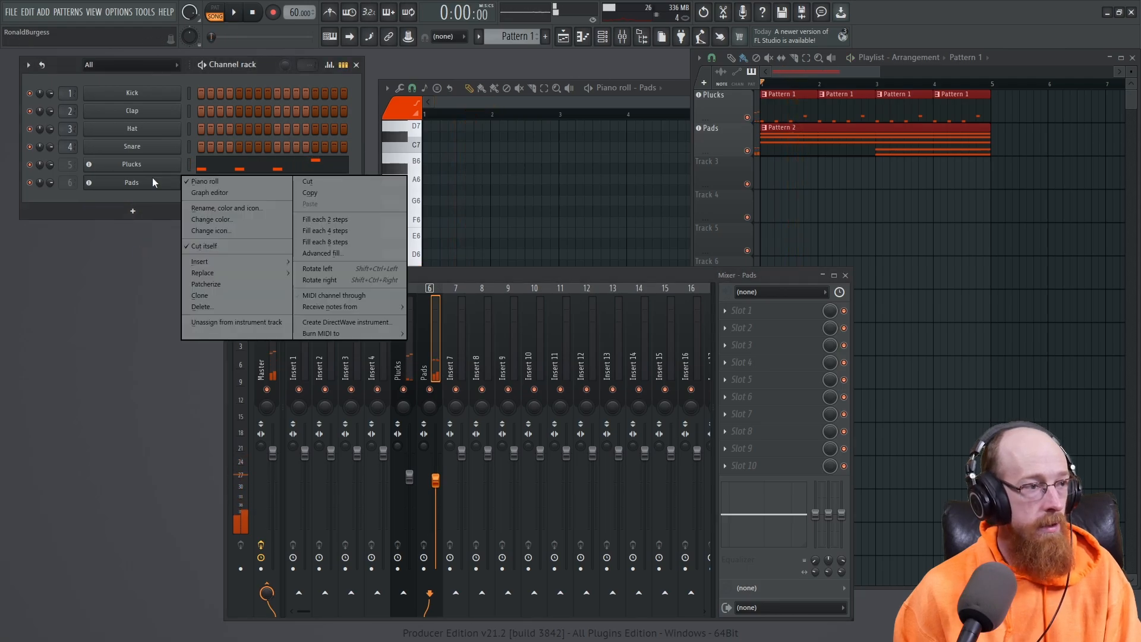
click(257, 295)
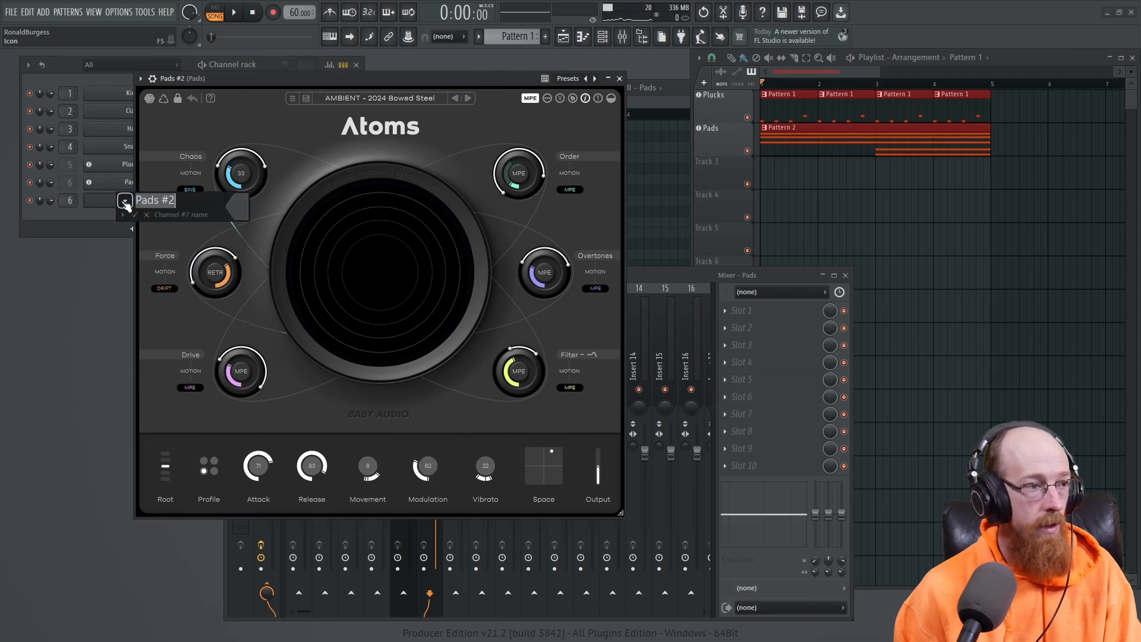
click(127, 206)
key(ctrl+l)
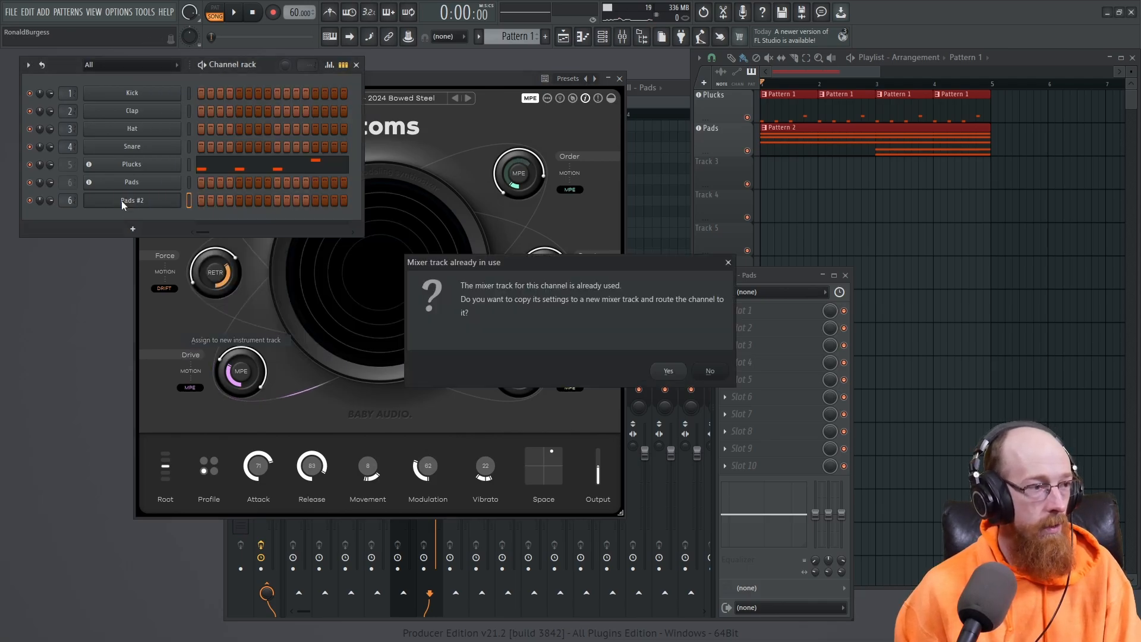
click(666, 370)
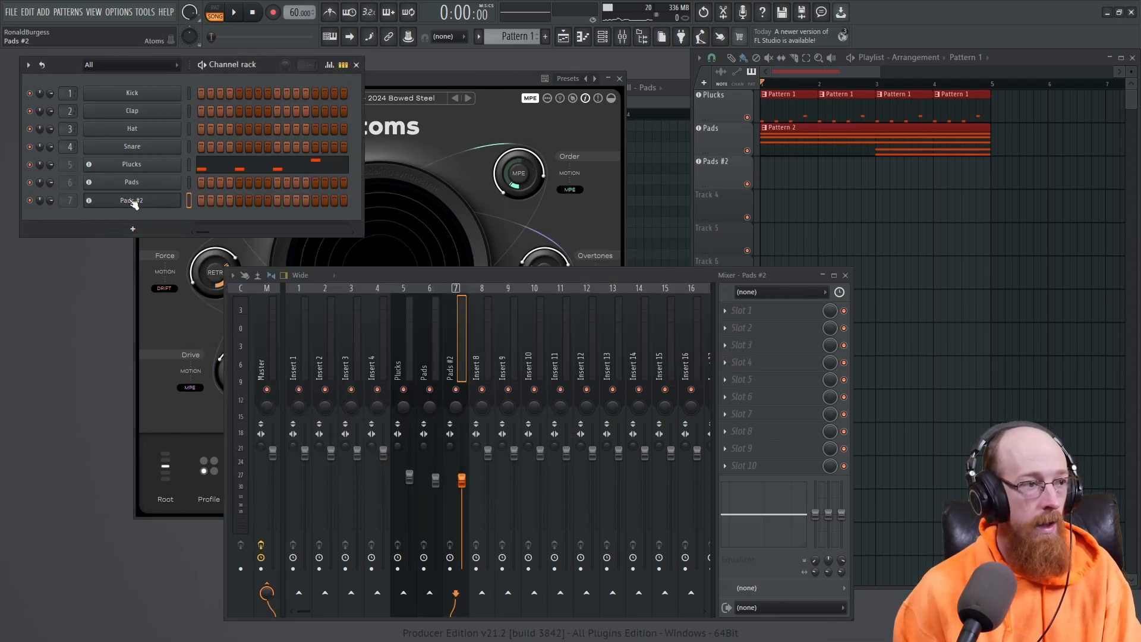
Switch to Pattern 2 and open the piano roll of the Pads #2 channel.
click(944, 146)
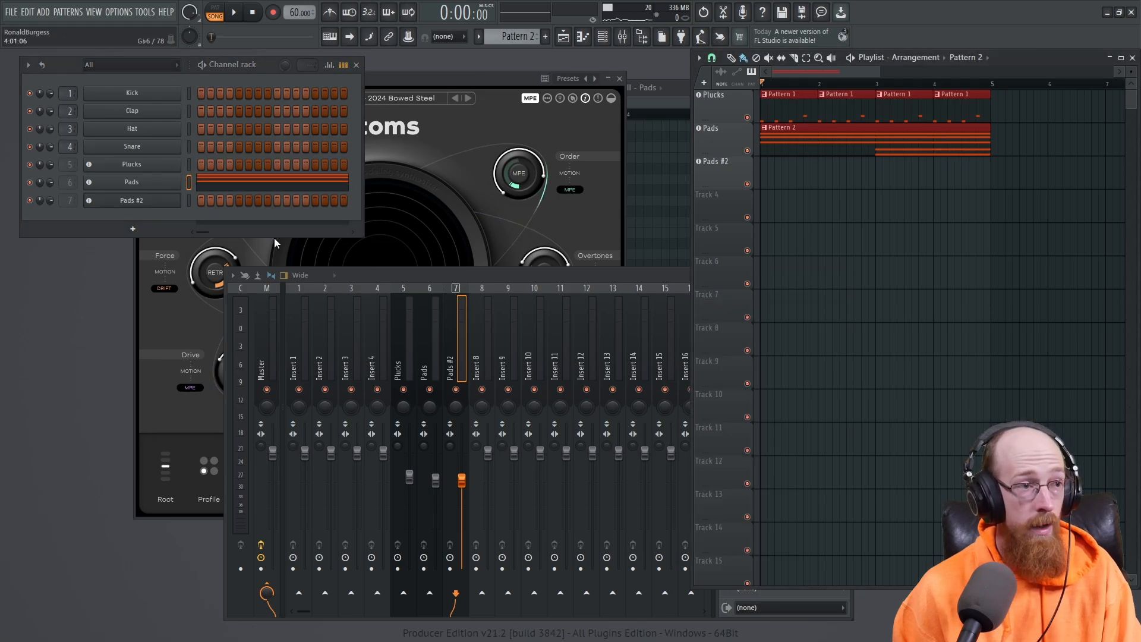
right_click(150, 208)
click(206, 199)
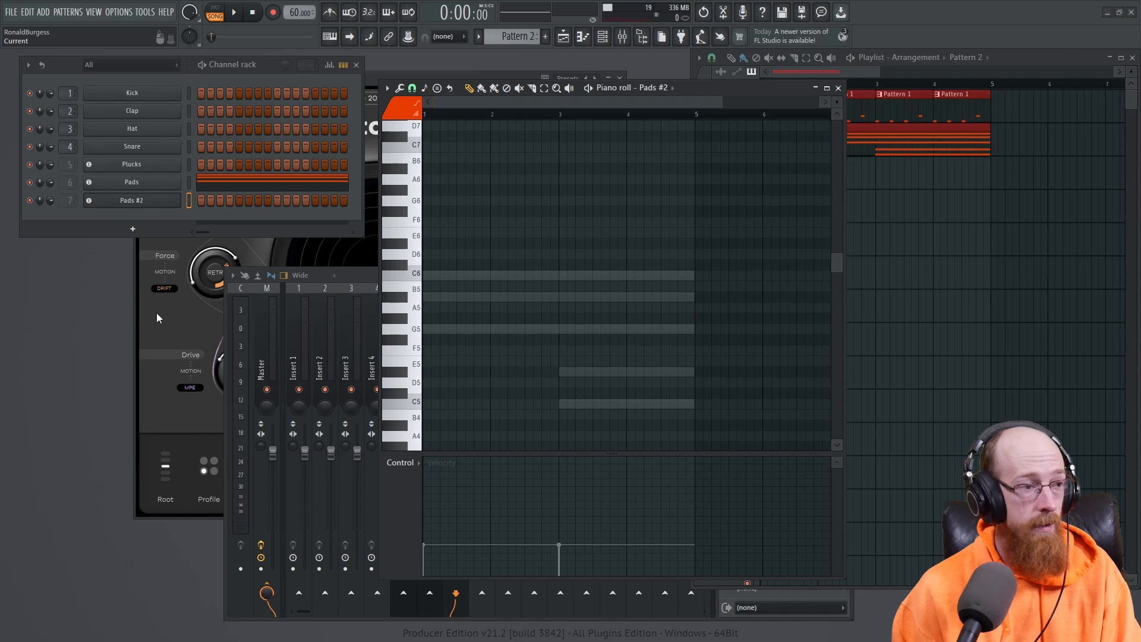
Load the factory preset AMBIENT - Mothership in the Atoms instance of Pads #2 and close the preset browser.
click(372, 81)
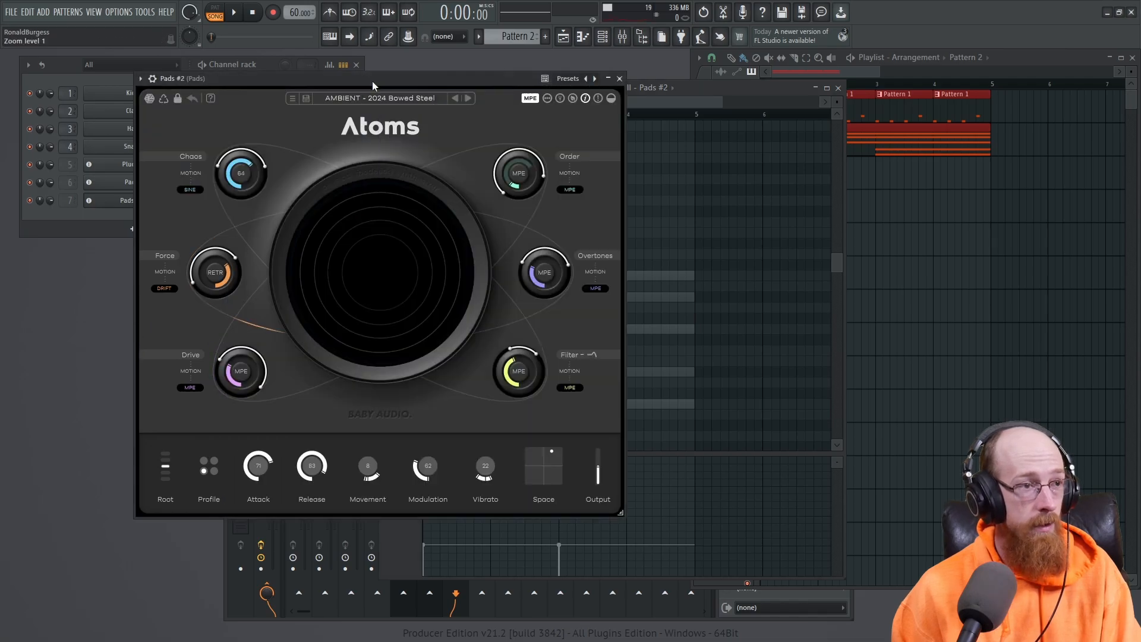
click(433, 98)
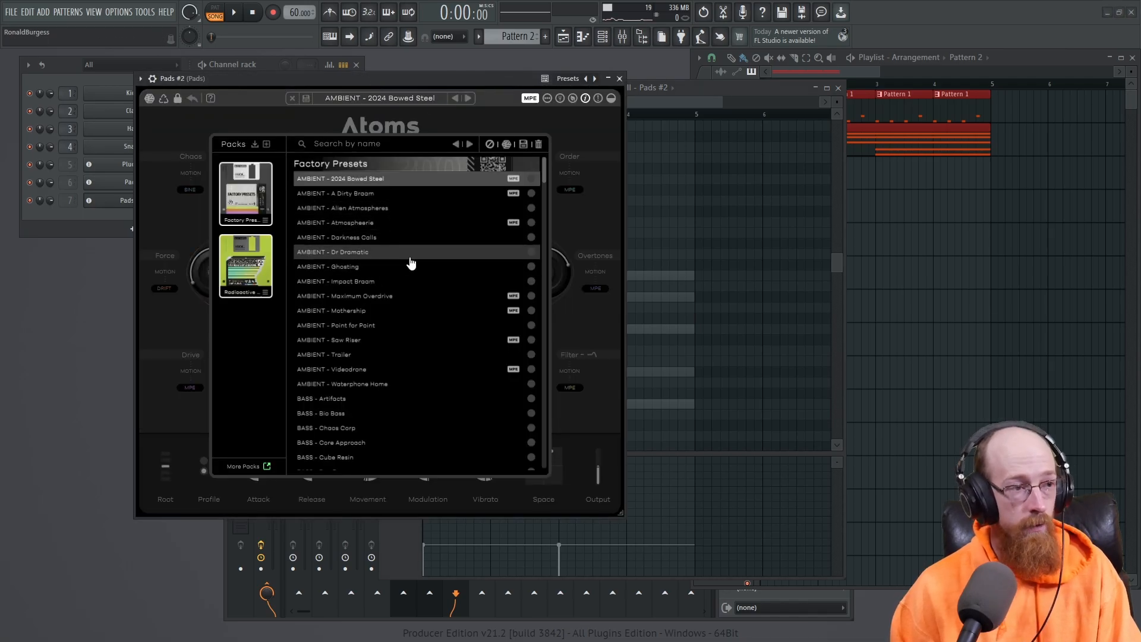
click(411, 310)
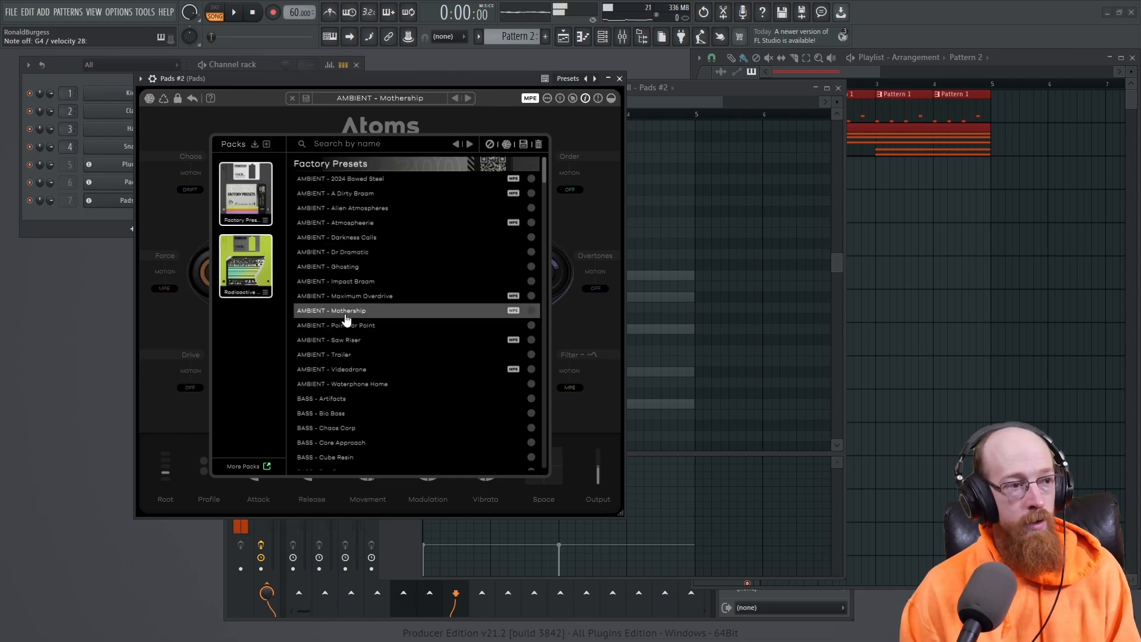
click(571, 190)
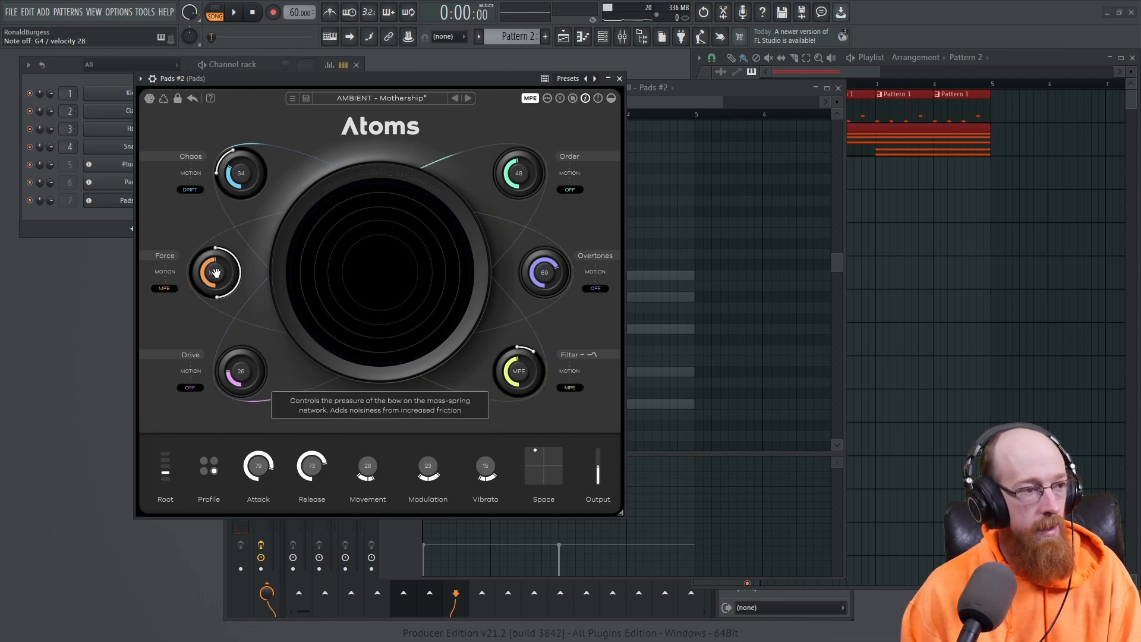
Lower Force, raise Chaos to about 89 and Order to 92, reduce Overtones to about 32, and raise the filter range.
drag(217, 273, 212, 288)
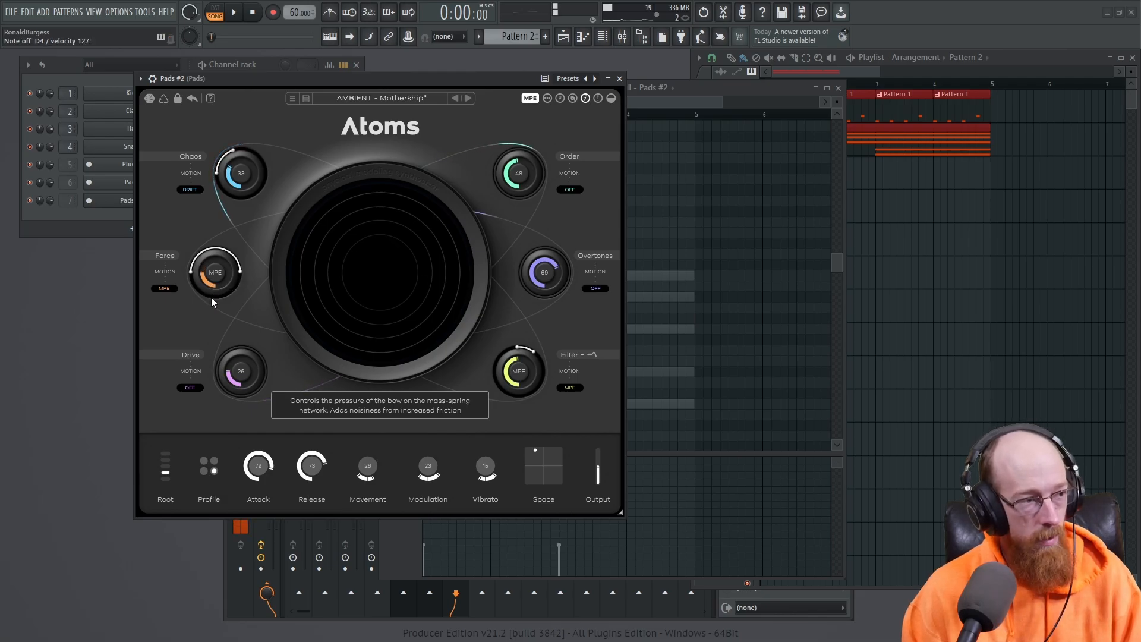
drag(239, 173, 250, 125)
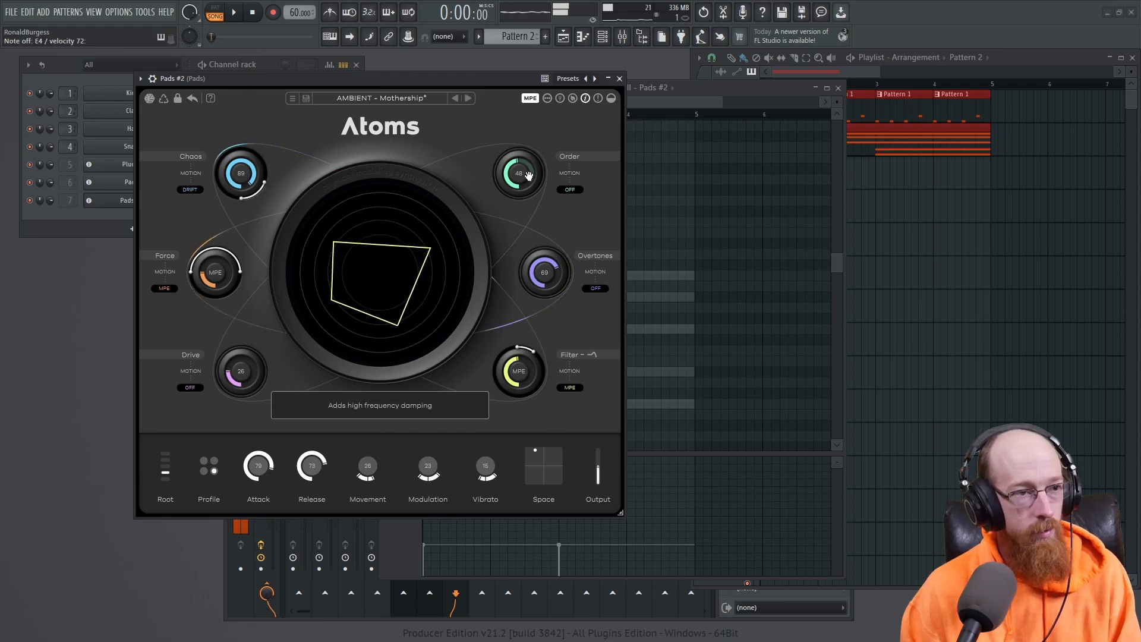
drag(518, 173, 527, 133)
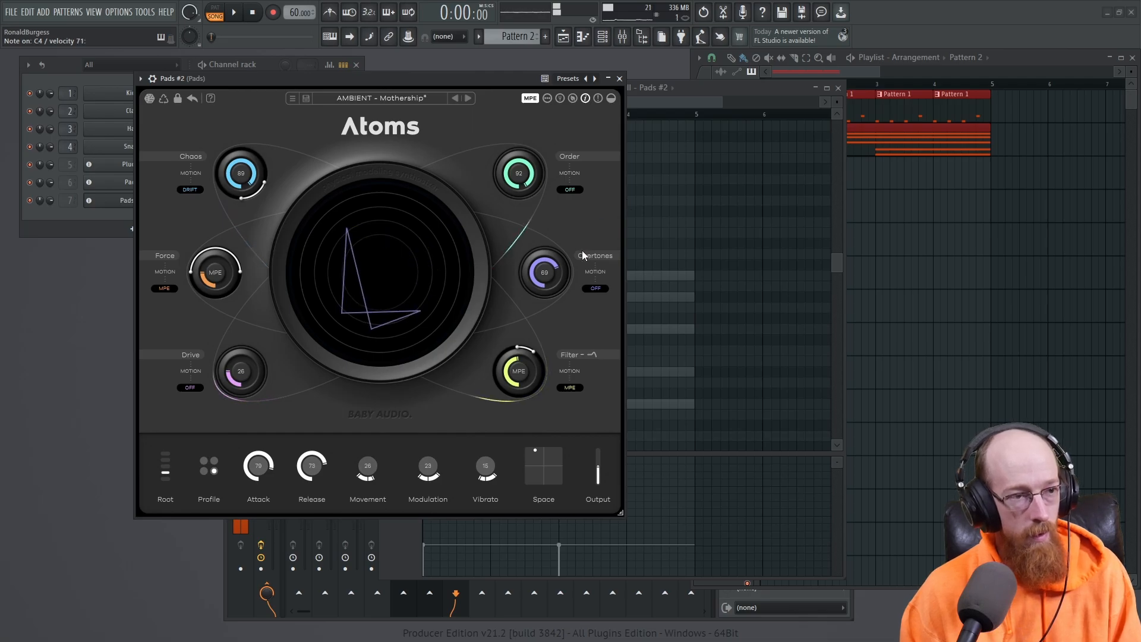
mouse_move(544, 272)
mouse_down()
mouse_move(536, 324)
mouse_move(532, 314)
mouse_up()
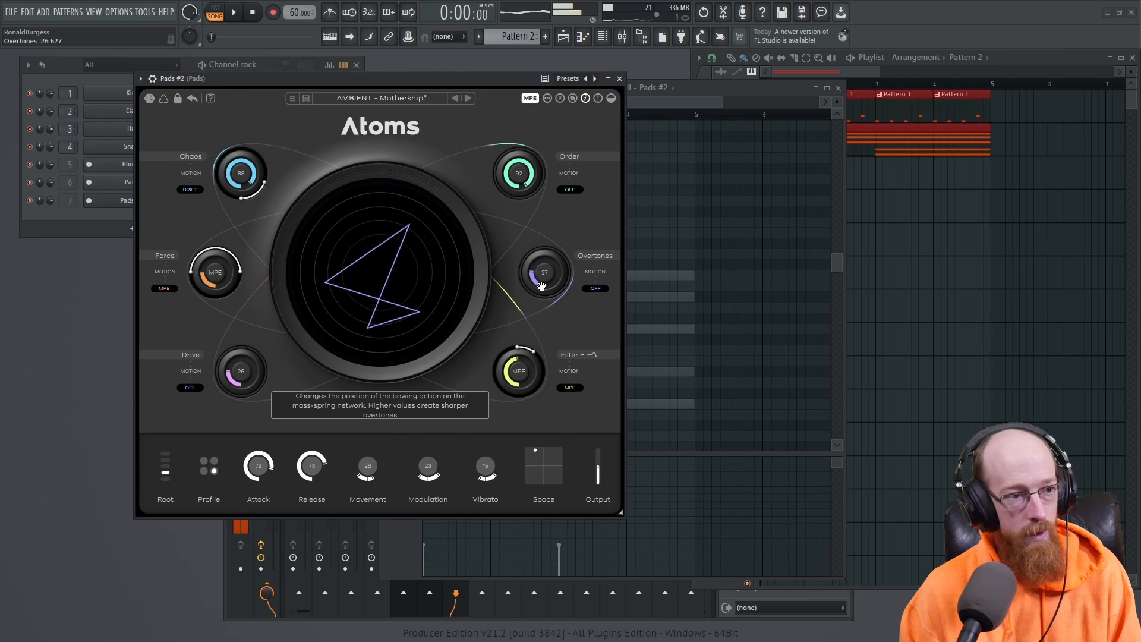
drag(519, 365, 524, 349)
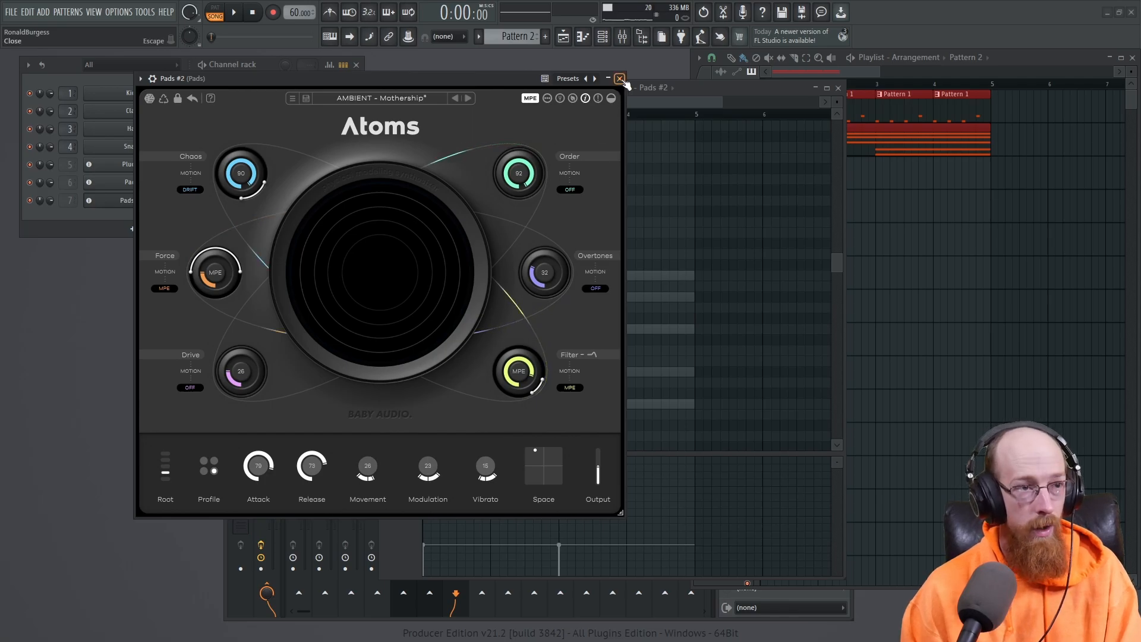
Toggle the Atoms interface between its light and dark themes, ending on the dark theme.
click(612, 99)
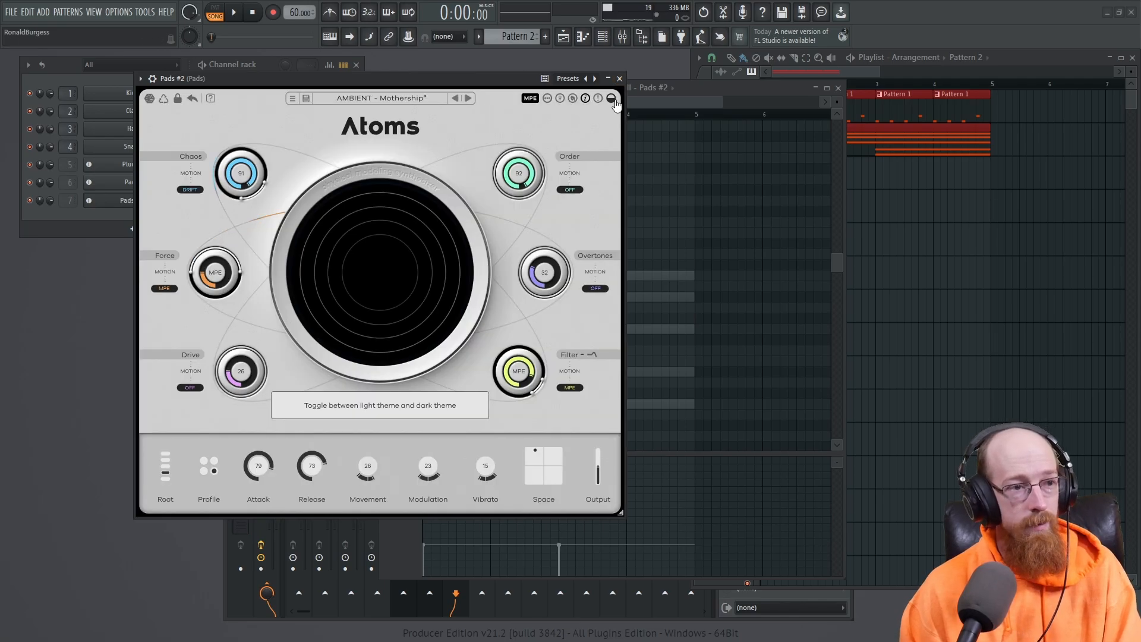
click(612, 98)
click(612, 99)
click(612, 98)
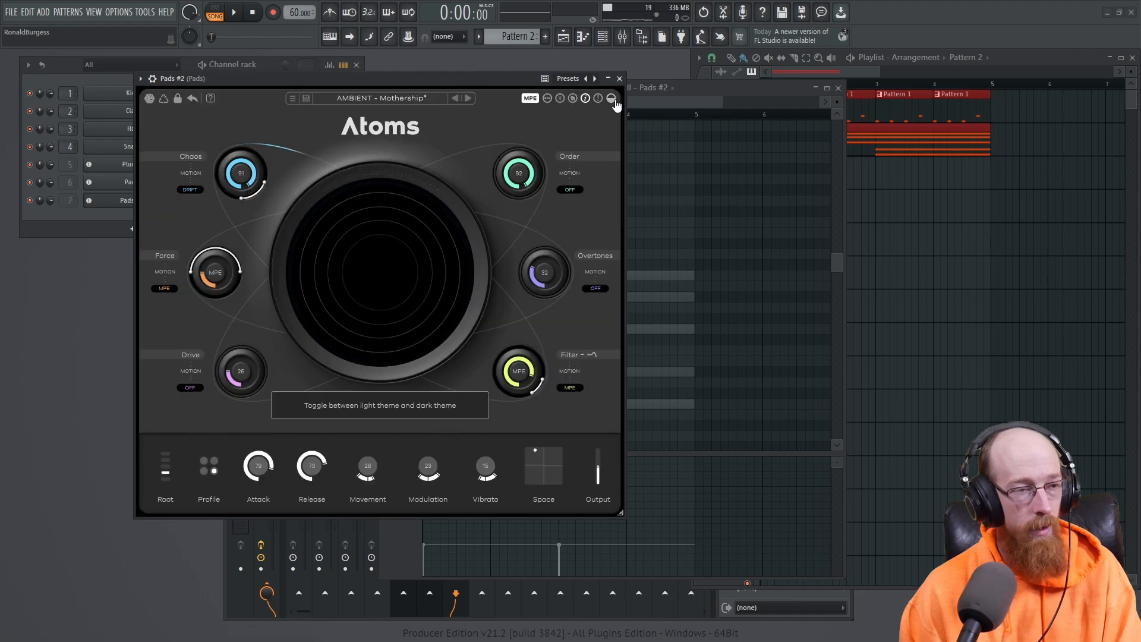
Close the synth window and add a C4 note lasting bars 1 to 4 in the Pads #2 piano roll.
click(619, 79)
scroll(539, 227, down, 1)
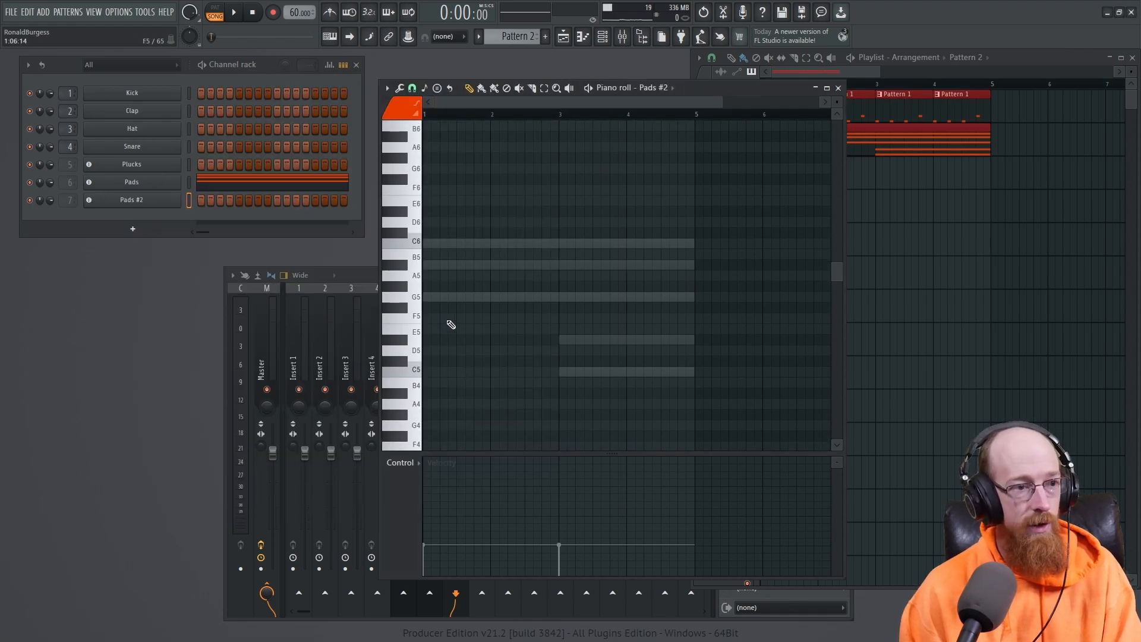
scroll(479, 297, down, 5)
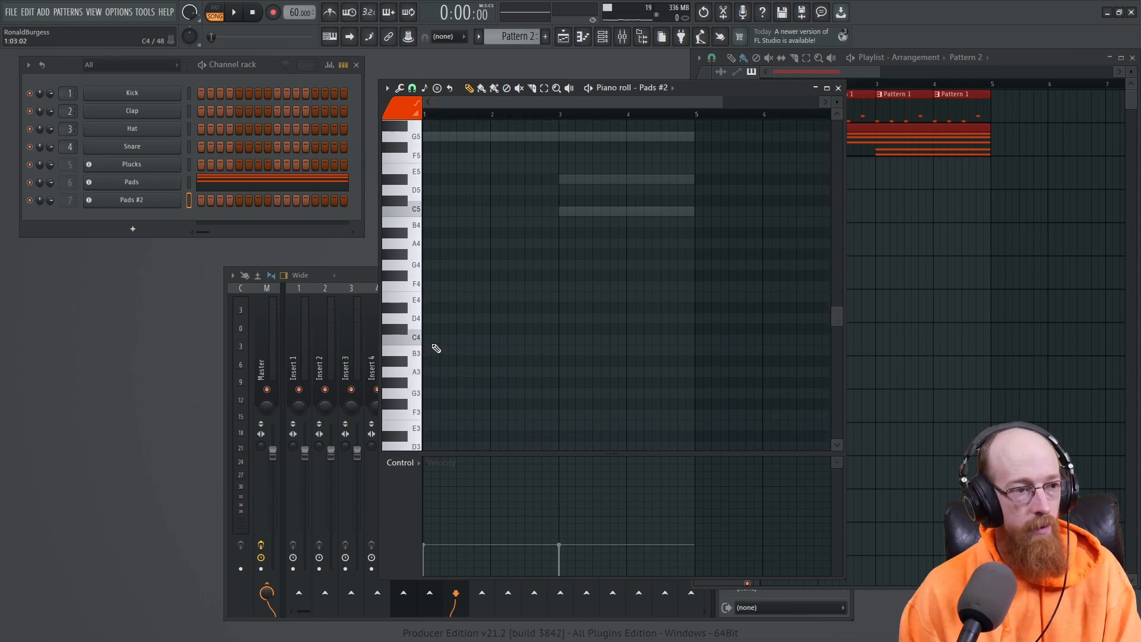
click(443, 338)
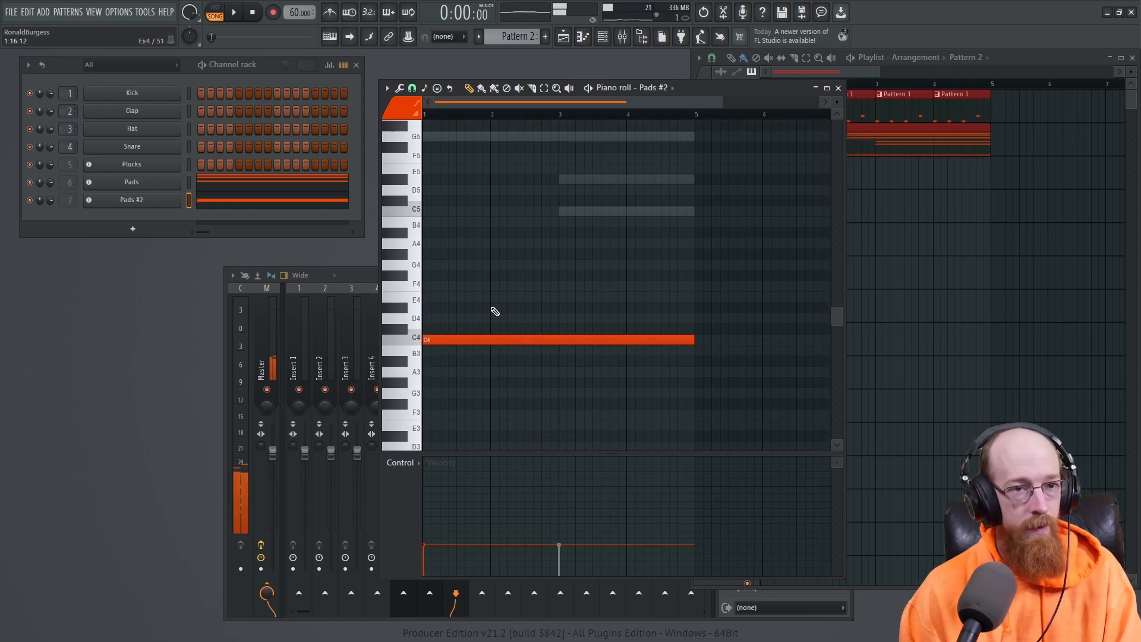
Play the arrangement from the start with the new pad layer and close the piano roll.
click(955, 85)
key(space)
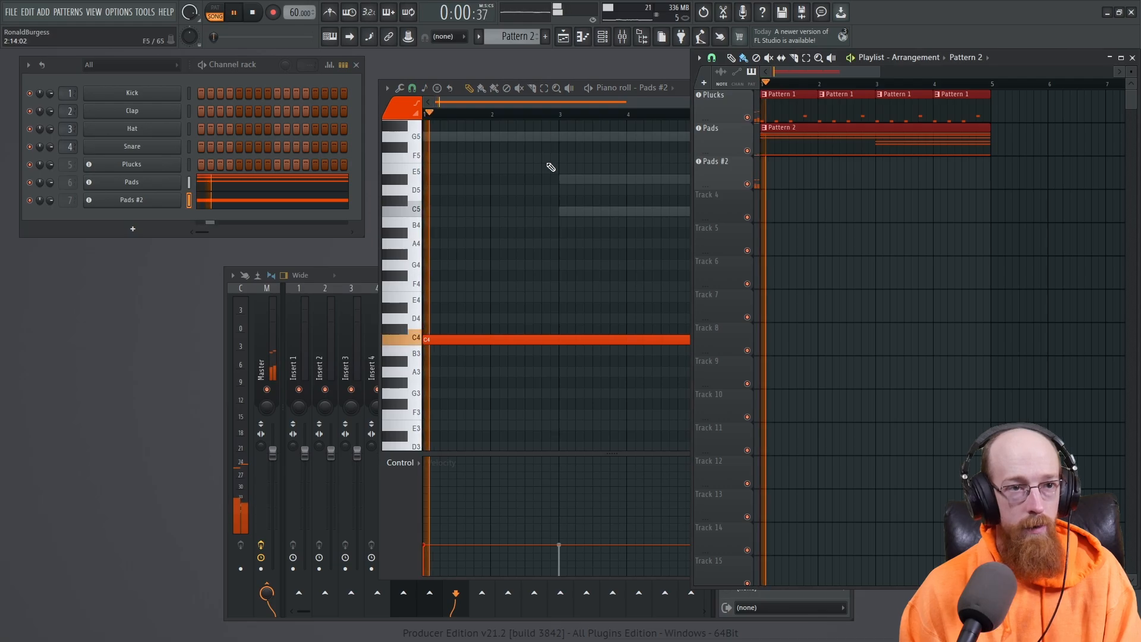
click(650, 99)
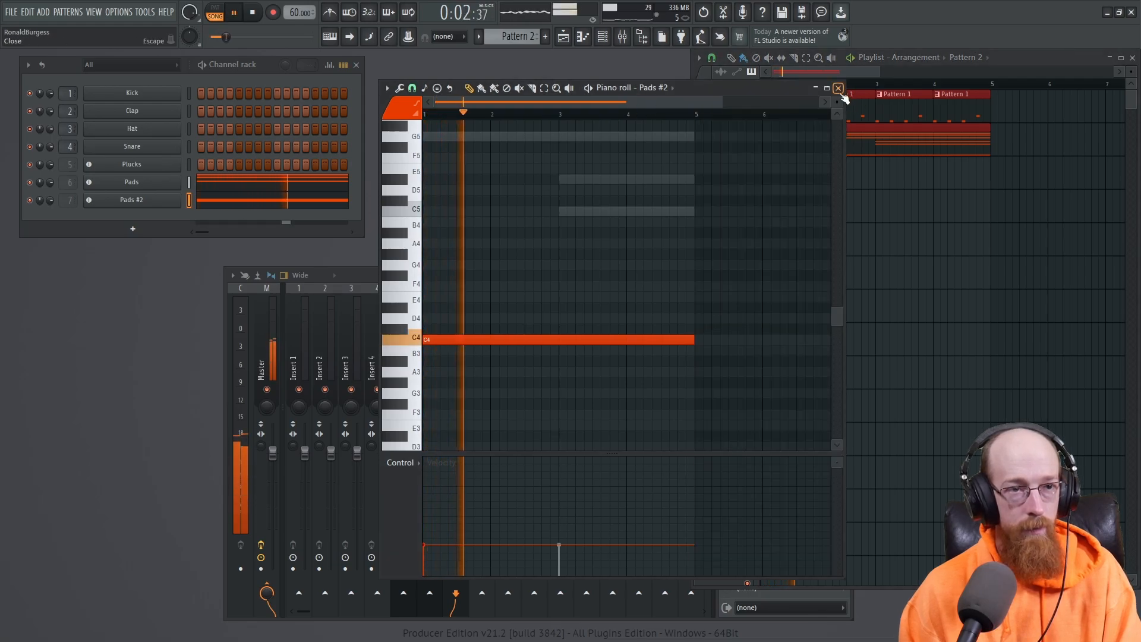
click(837, 87)
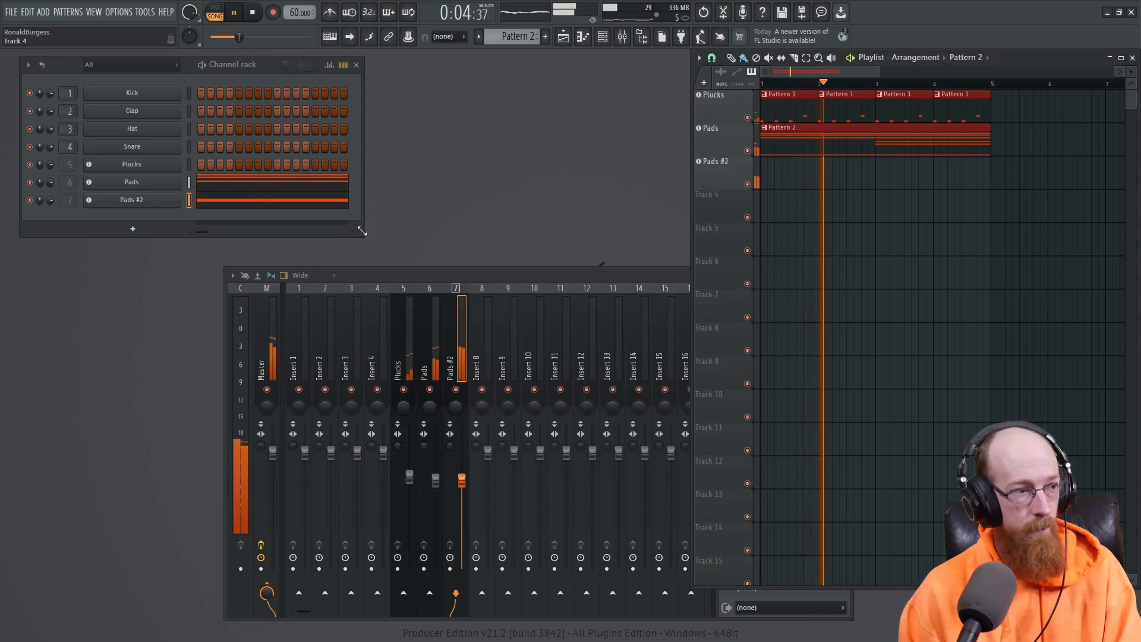
Stop playback, then set the Pads #2 filter motion to Drift and its maximum to 97.
click(149, 203)
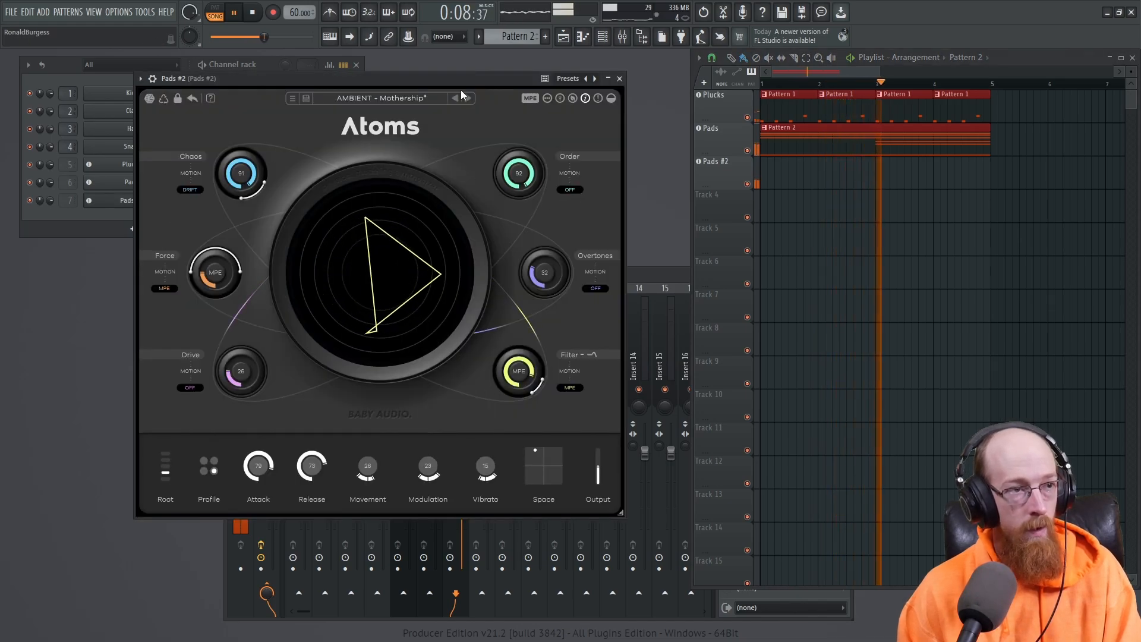
key(space)
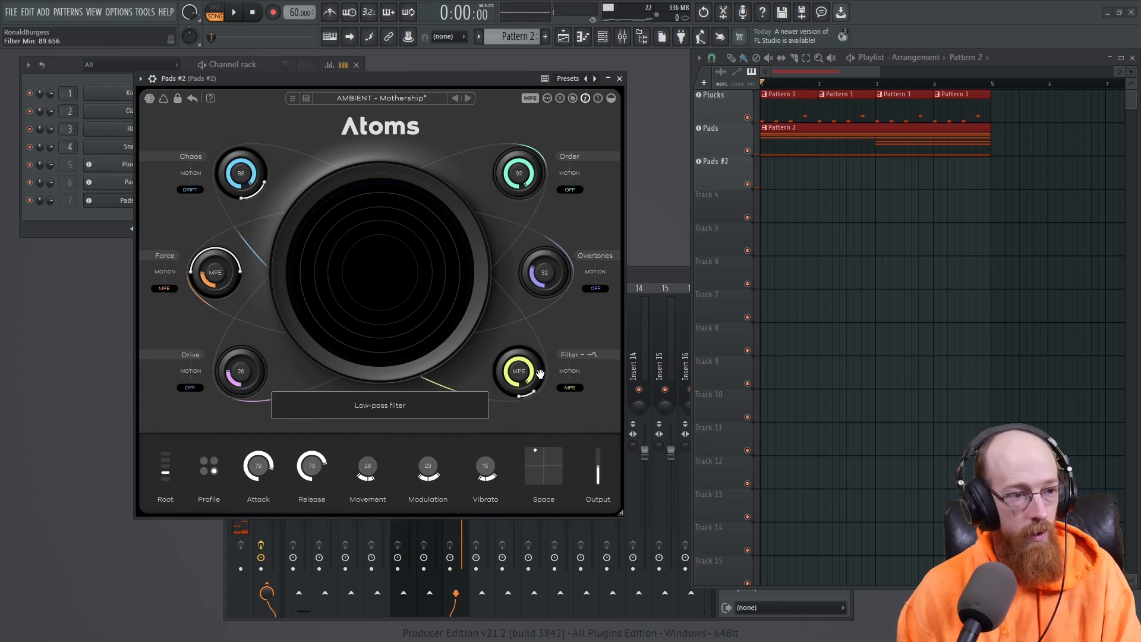
click(571, 388)
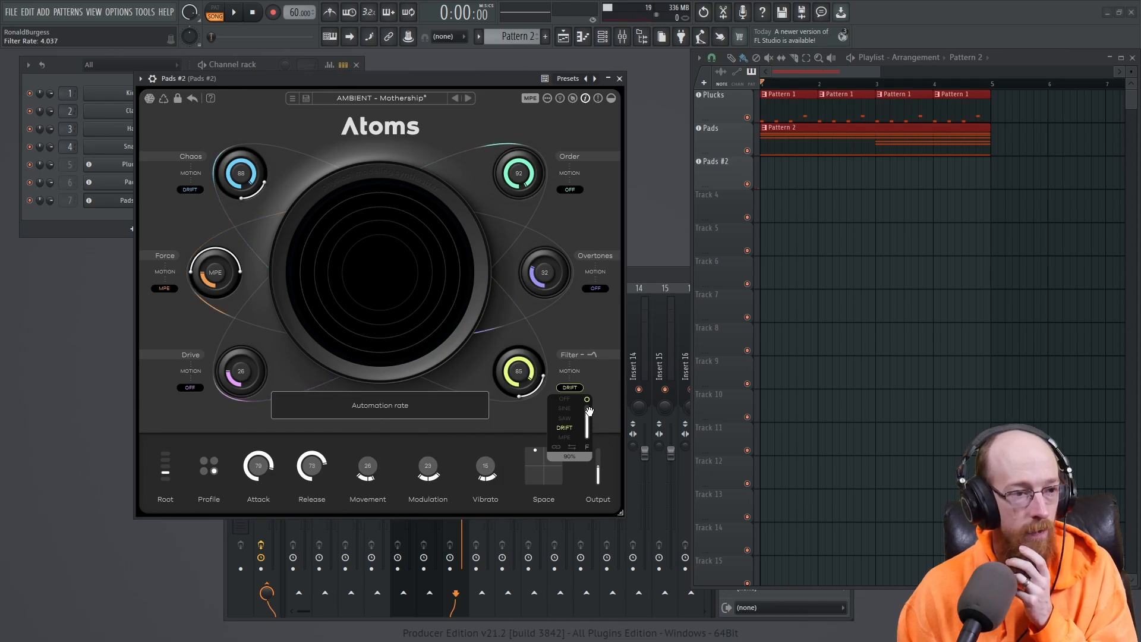
scroll(517, 402, down, 5)
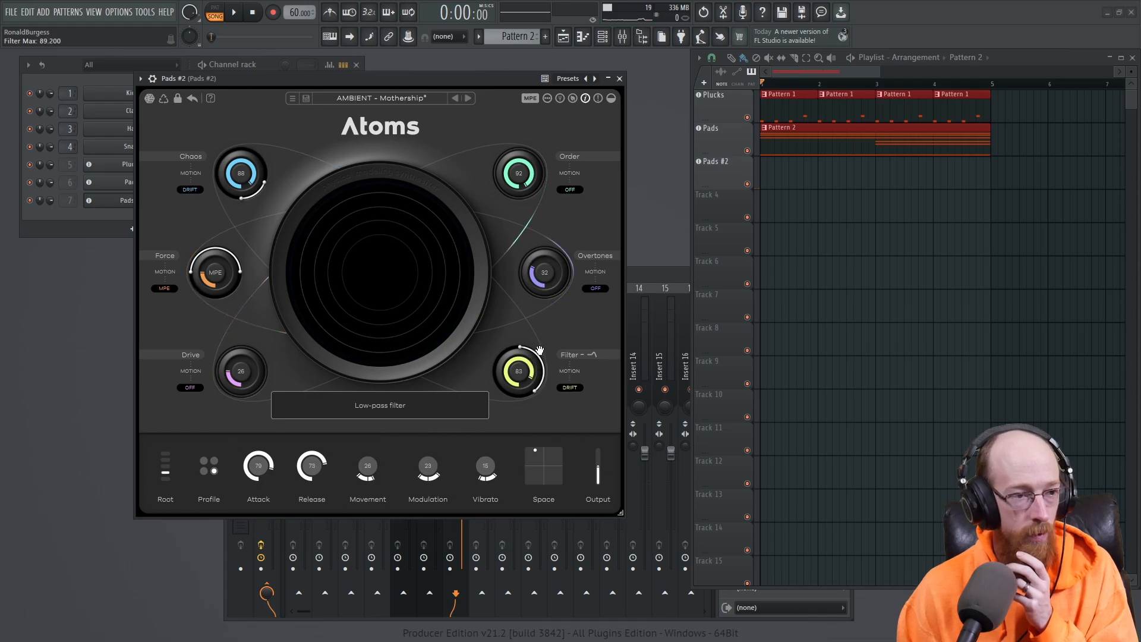
scroll(542, 362, down, 1)
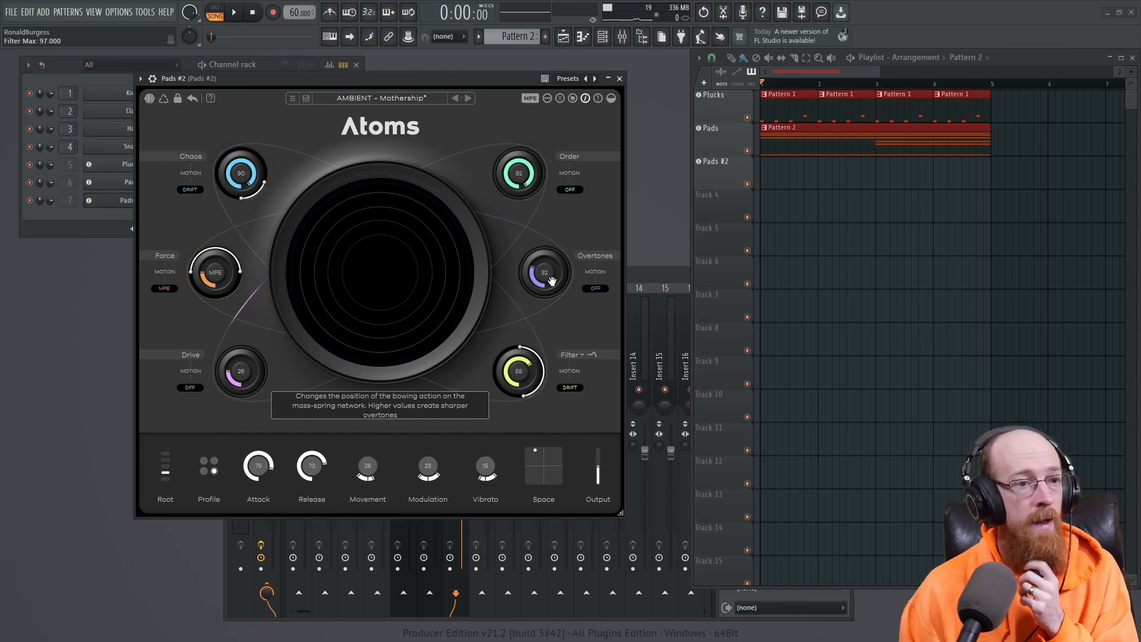
Set the Overtones motion to Drift in retrigger mode with a rate of about 1.57 and play the arrangement.
click(596, 289)
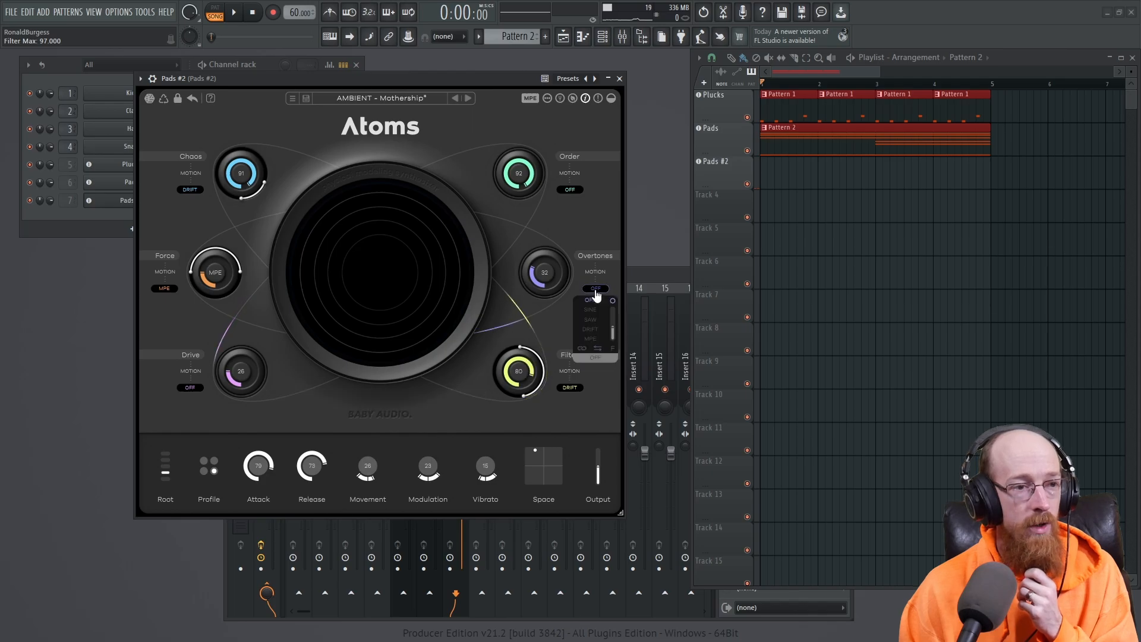
click(597, 329)
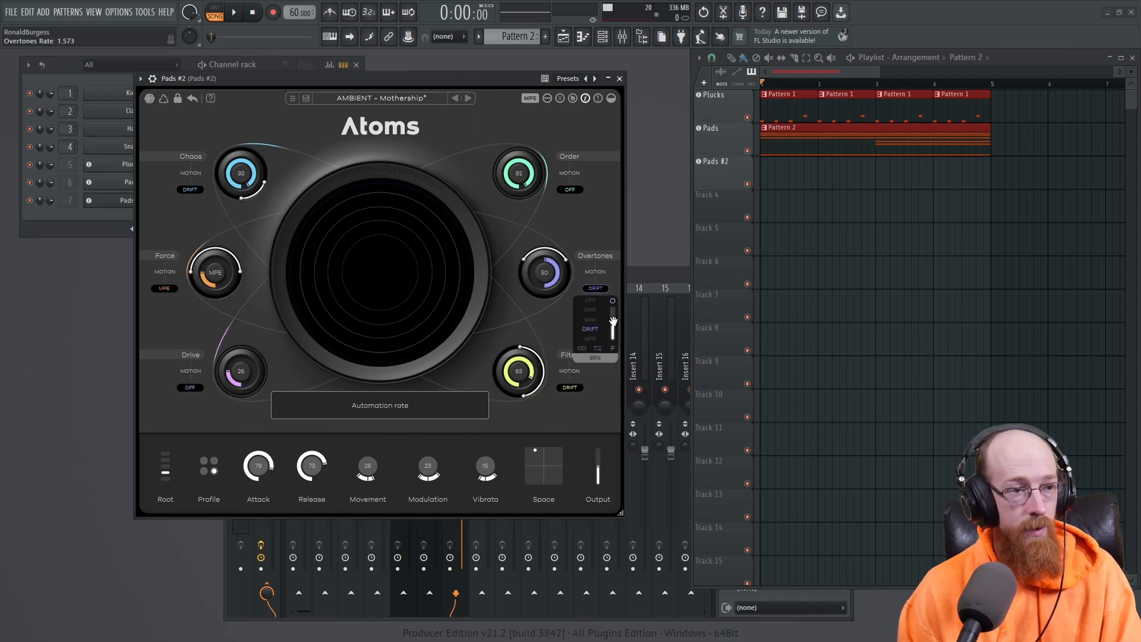
click(613, 351)
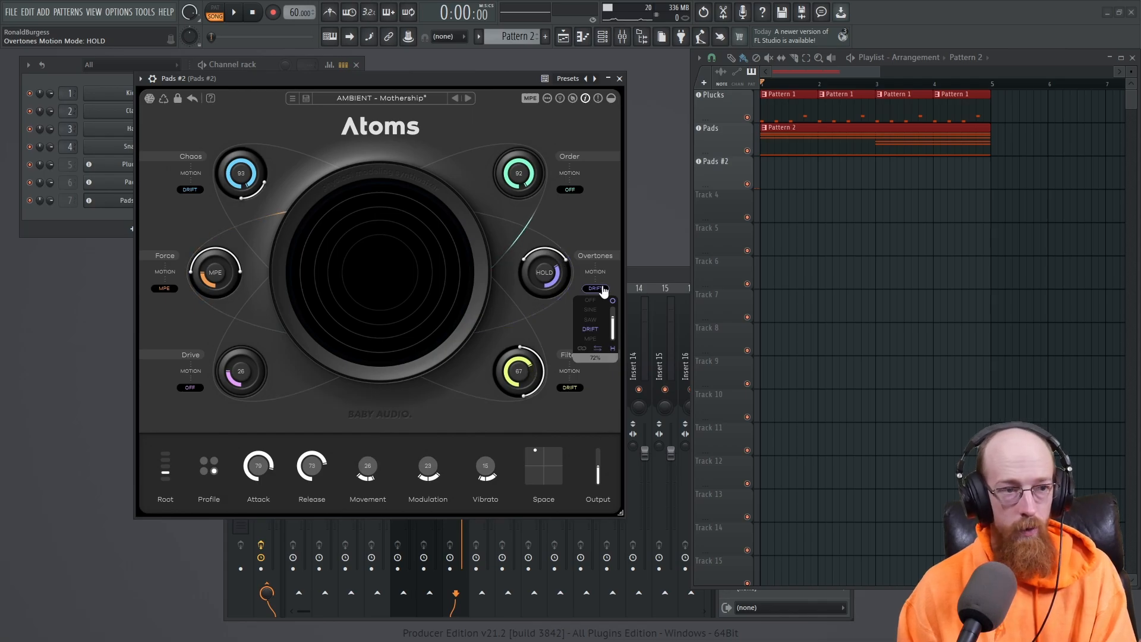
click(614, 351)
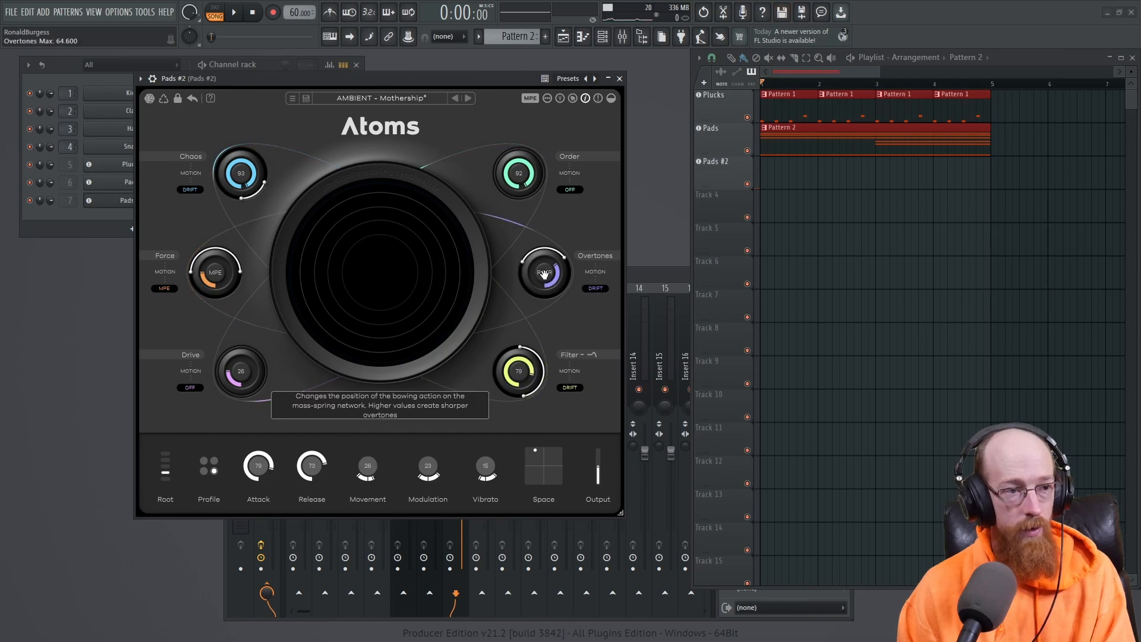
click(595, 289)
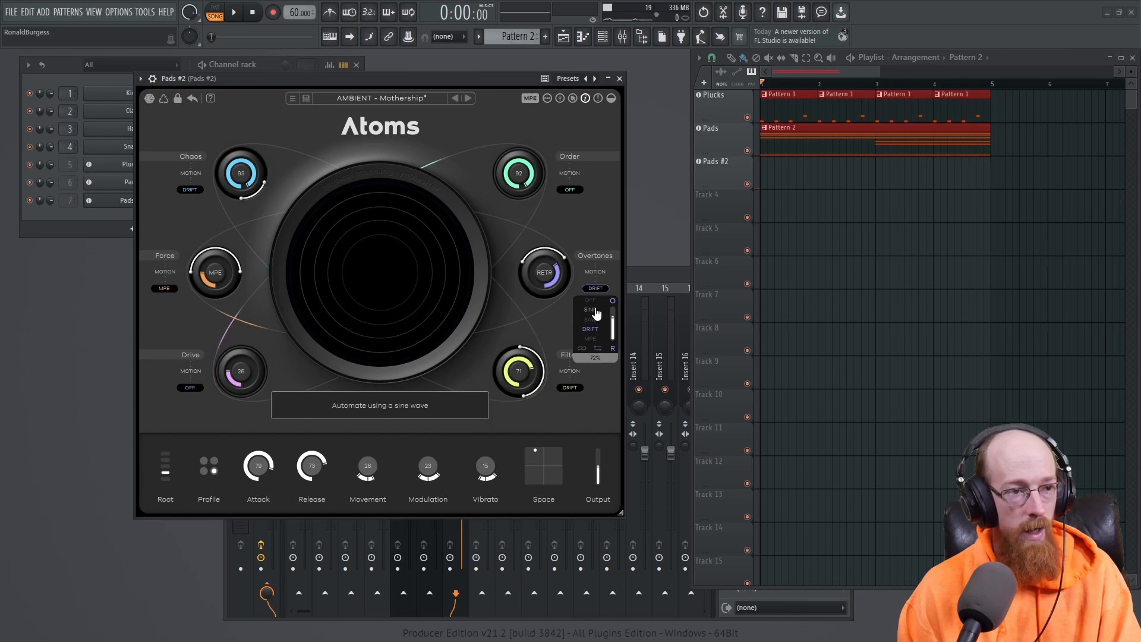
drag(614, 323, 614, 321)
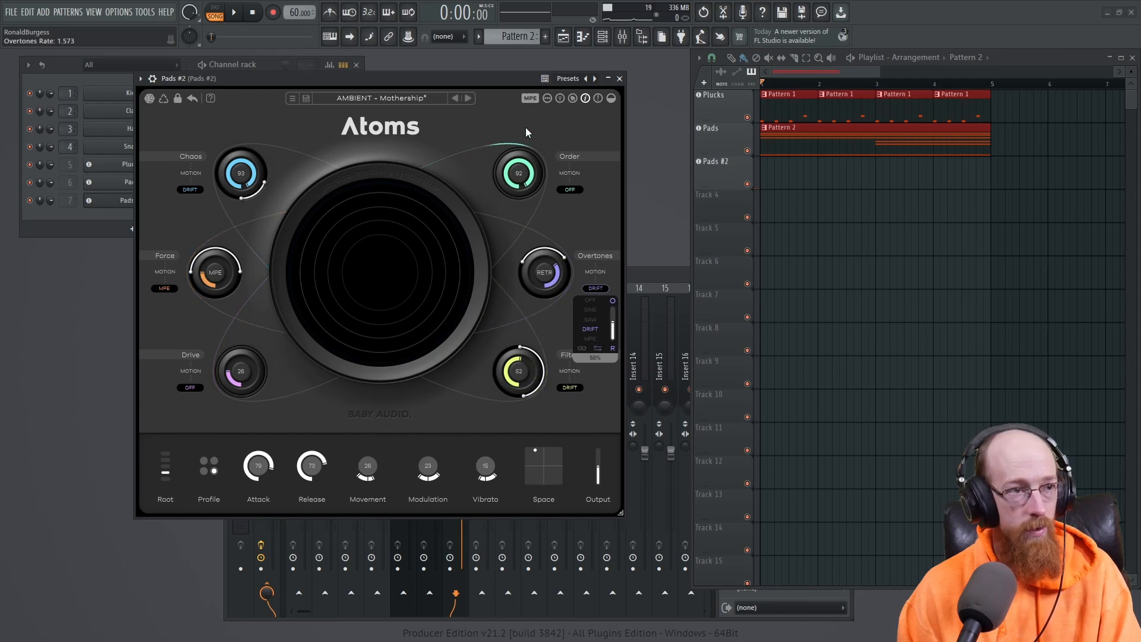
key(space)
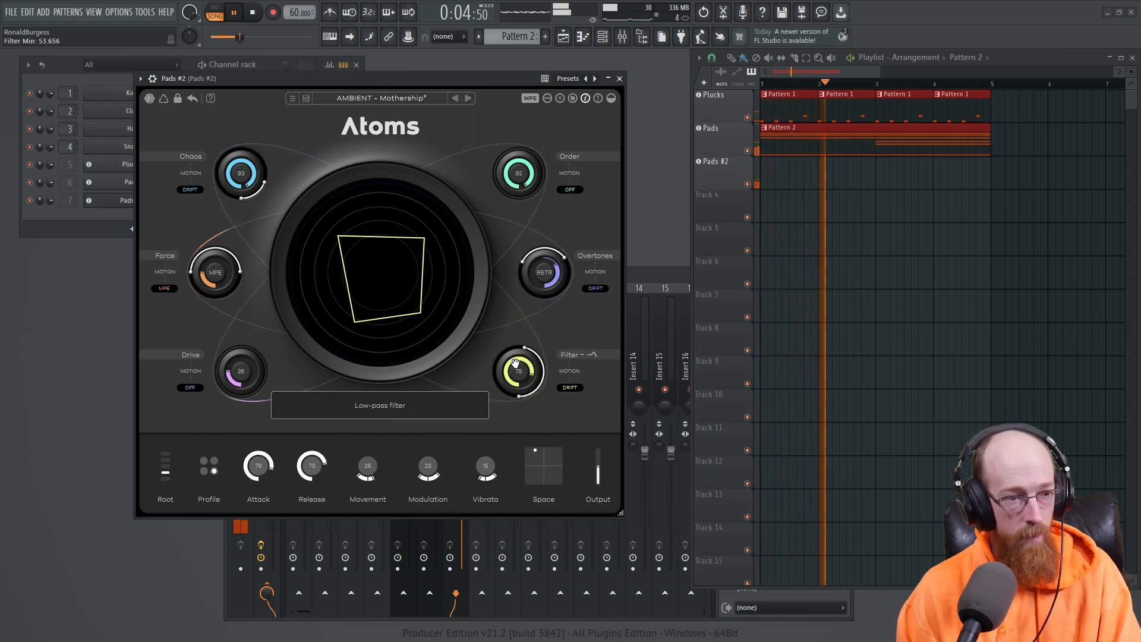
Adjust the Pads #2 filter range, switch the filter type, and set the Force motion to Saw with a maximum of about 94.
drag(517, 372, 565, 367)
click(593, 355)
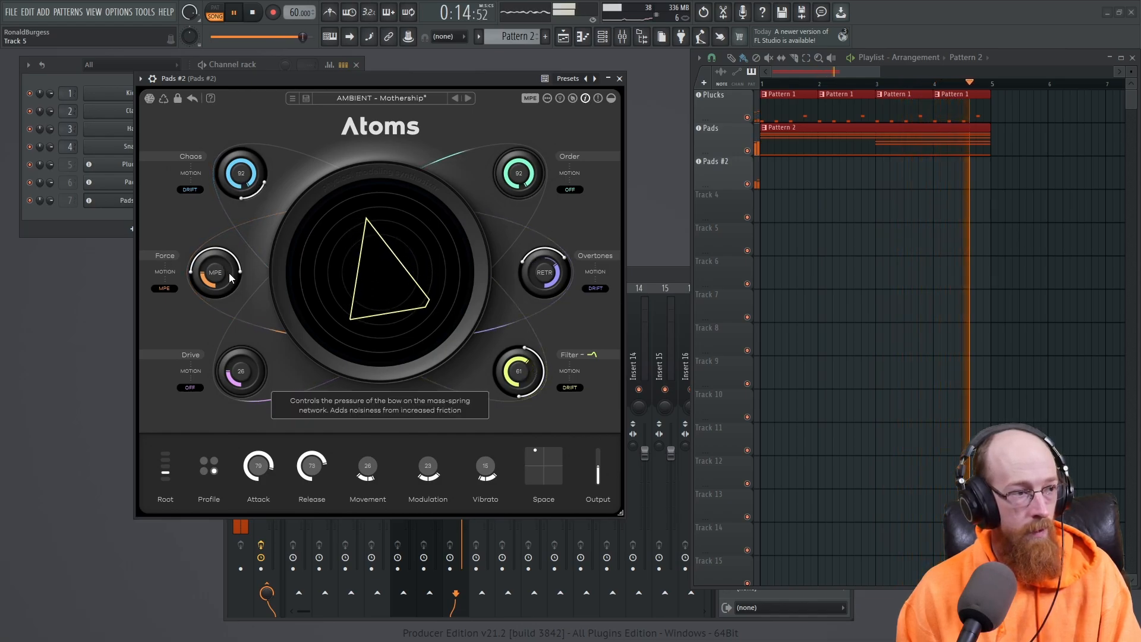
click(164, 288)
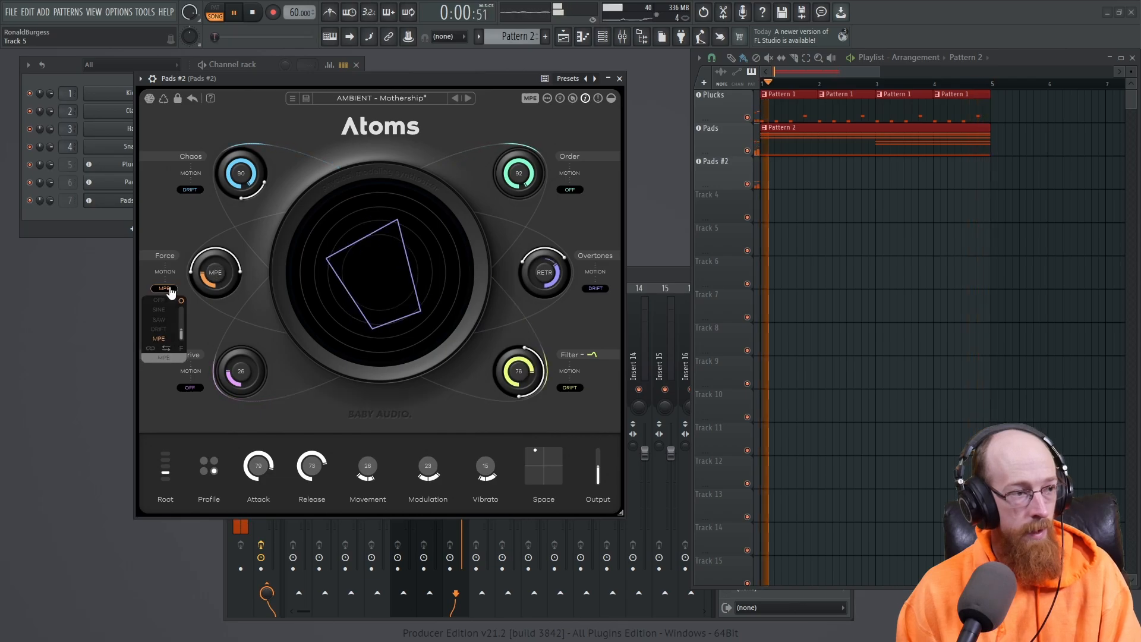
click(159, 320)
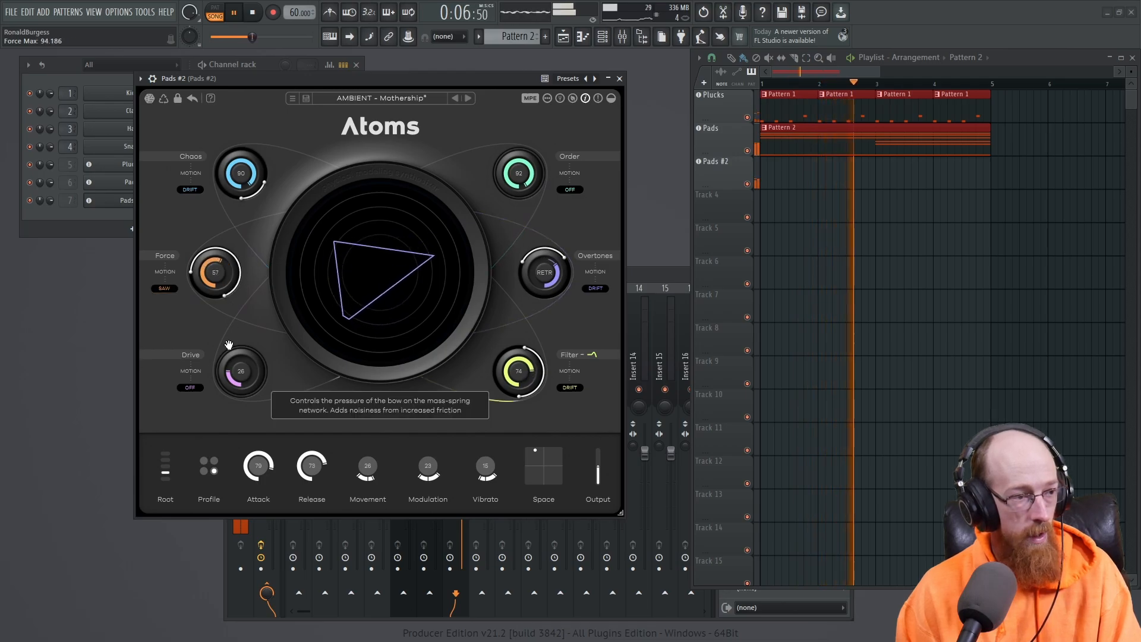
Set the Drive motion to Saw in retrigger mode, with a maximum of about 55.5 and a tempo-synced rate of 4 bars.
click(190, 388)
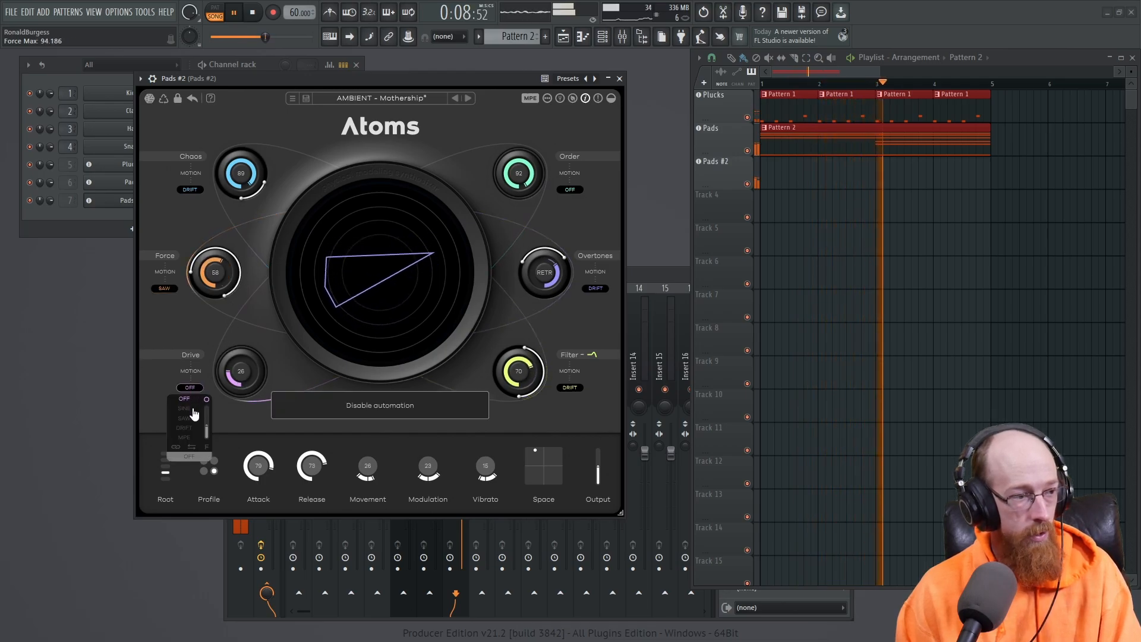
click(184, 417)
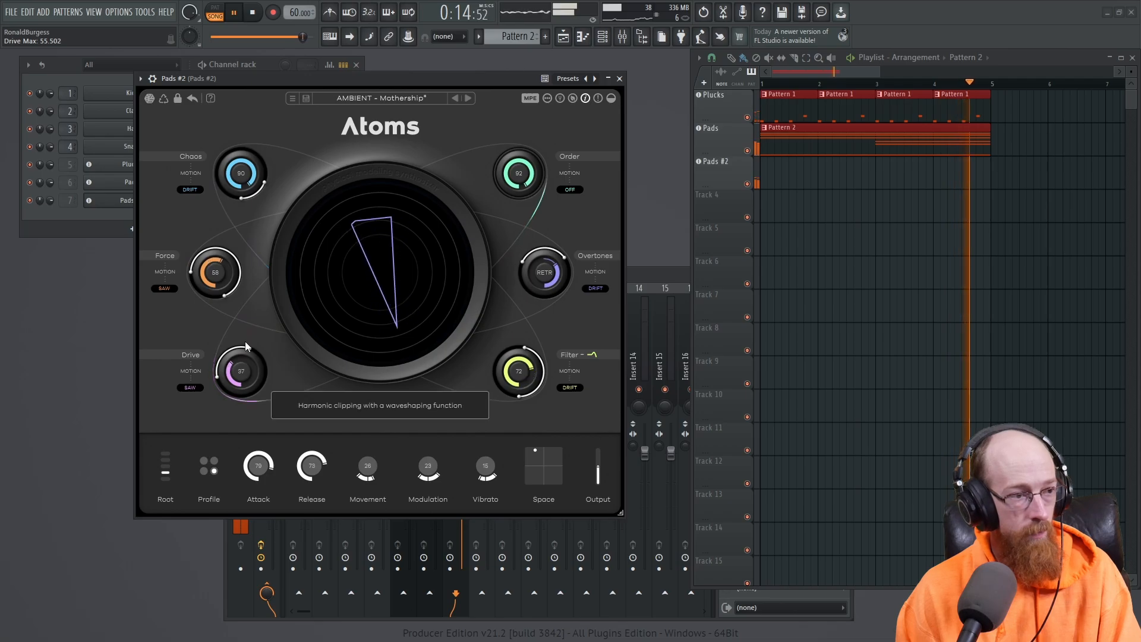
click(191, 388)
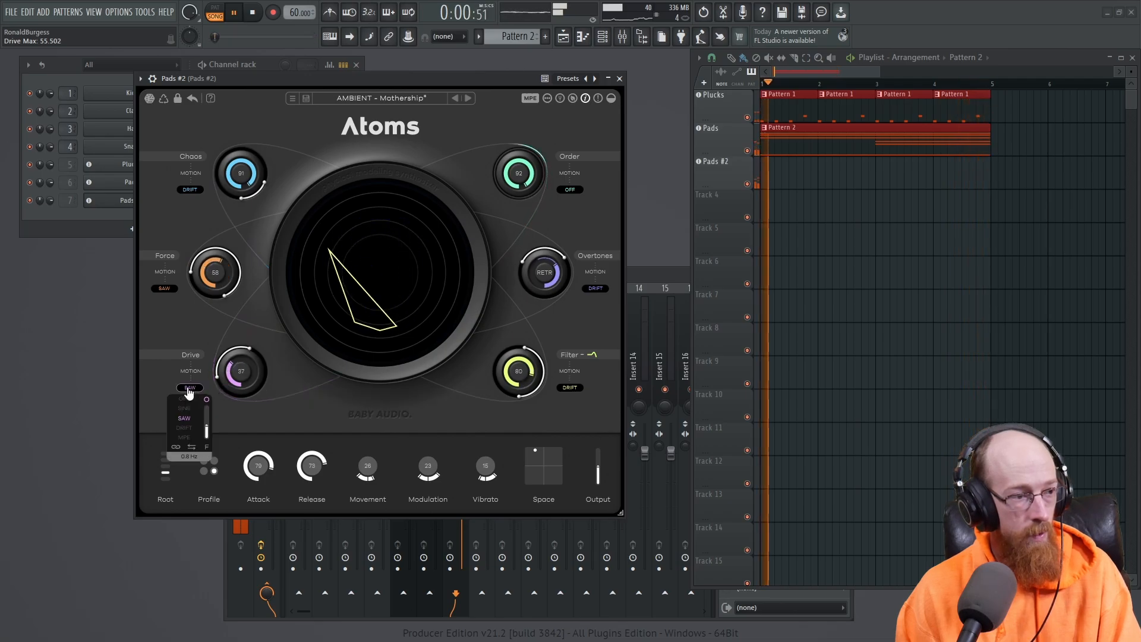
click(175, 447)
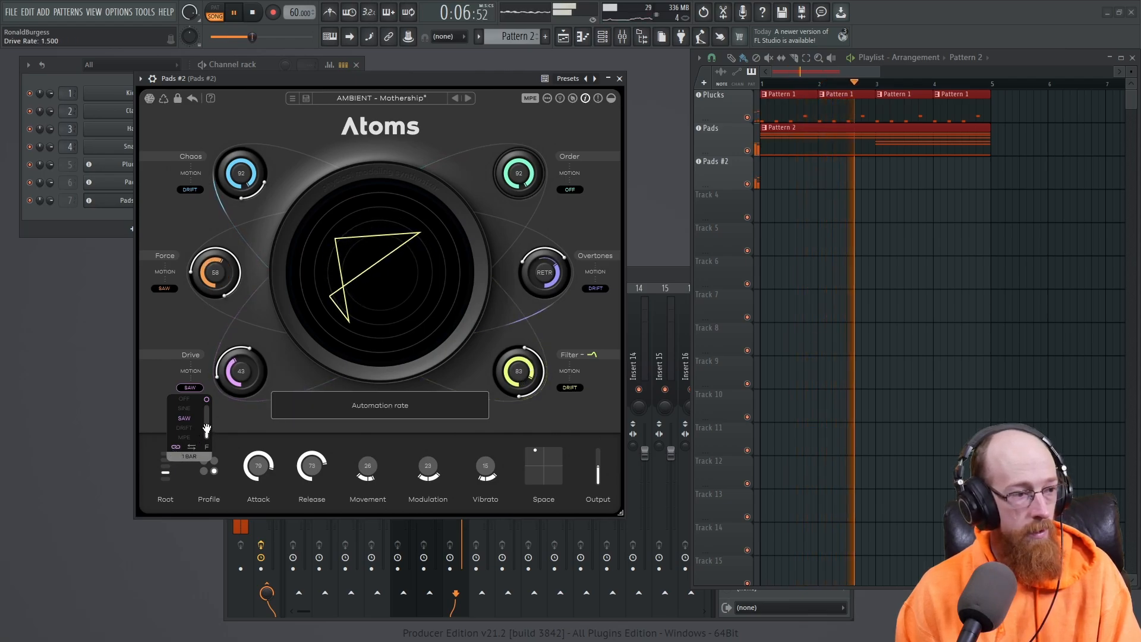
drag(207, 434, 207, 441)
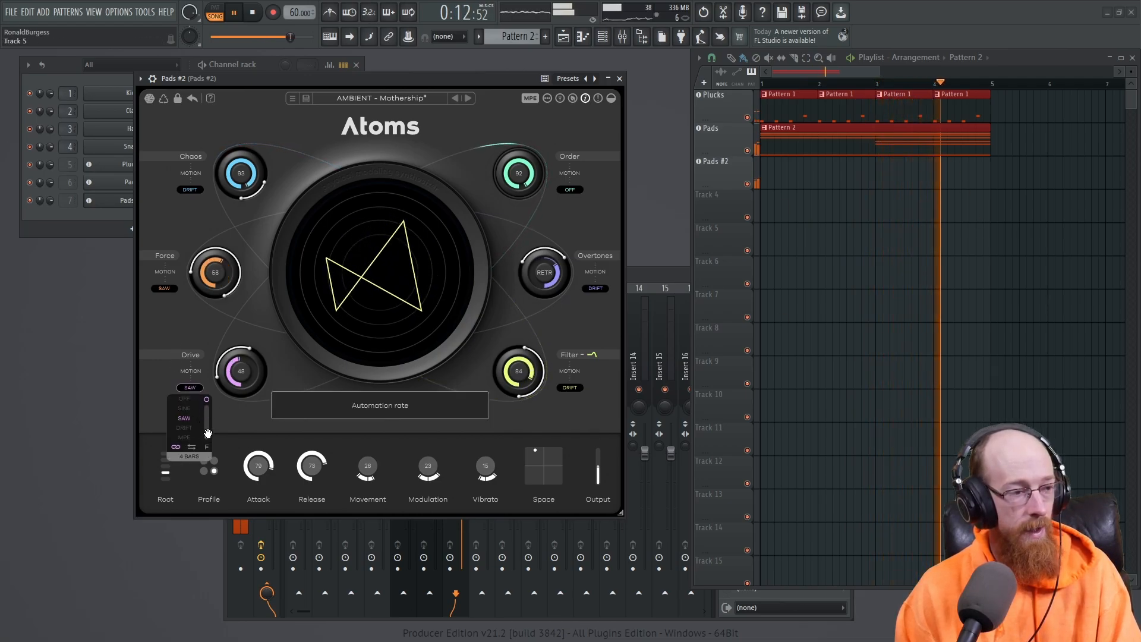
click(207, 447)
click(208, 447)
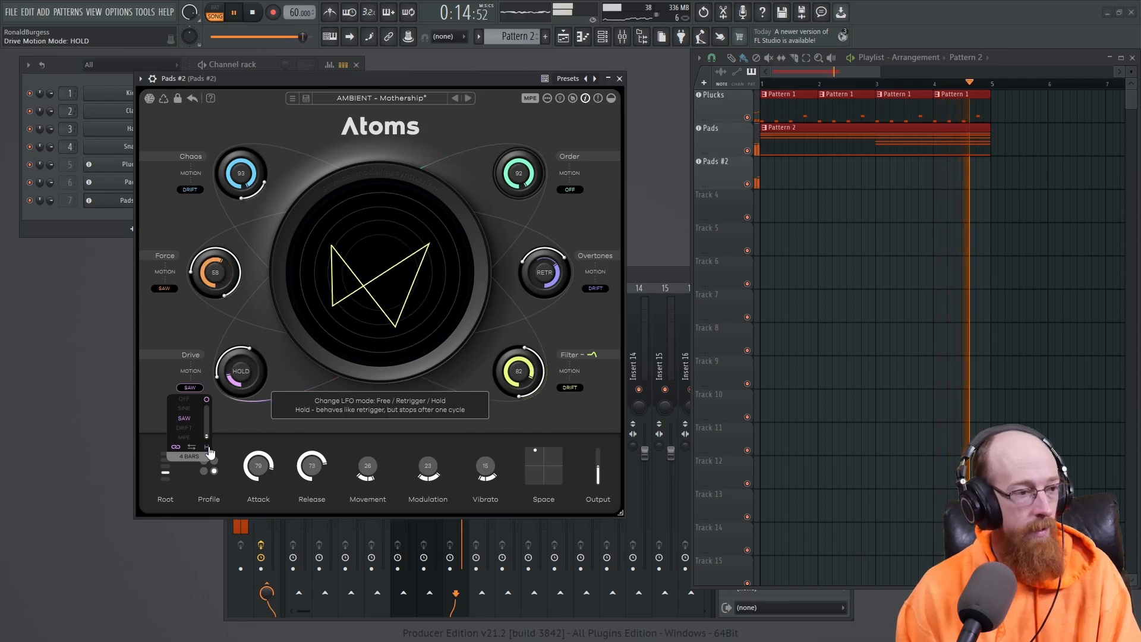
click(207, 447)
click(207, 447)
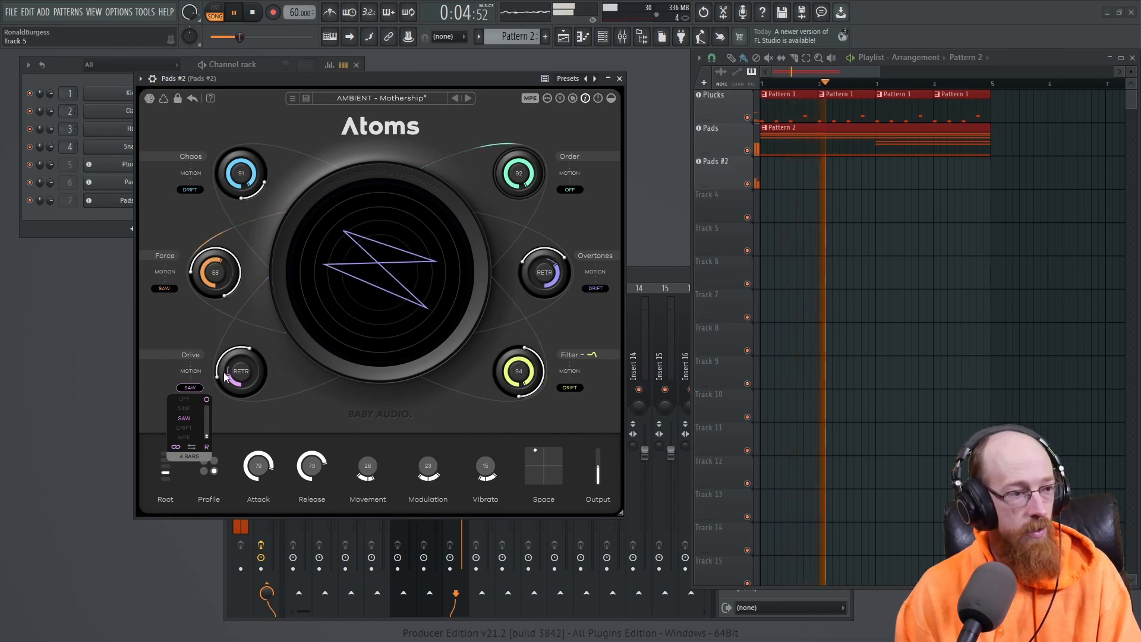
Stop playback, replay the arrangement from the start to hear the new modulation, and close the synth window.
key(space)
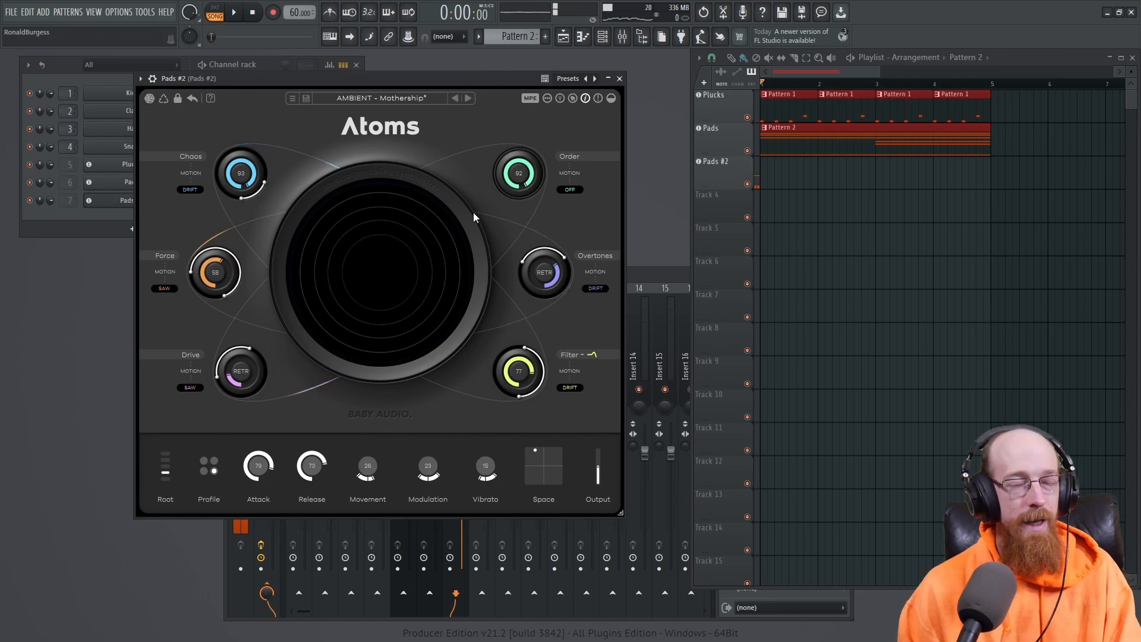
key(space)
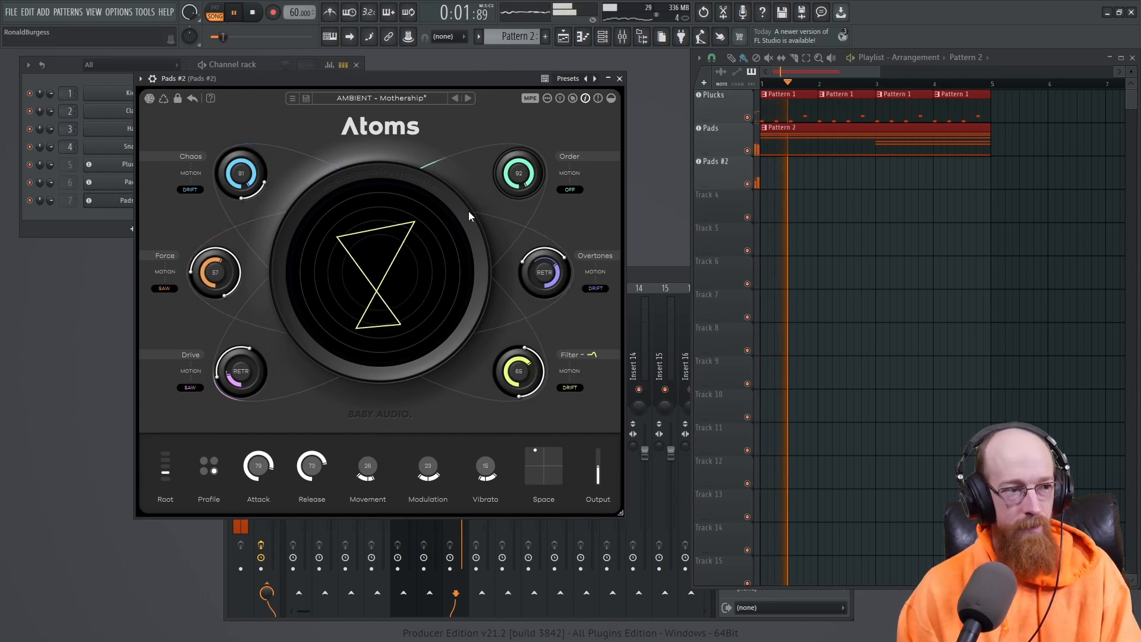
click(620, 79)
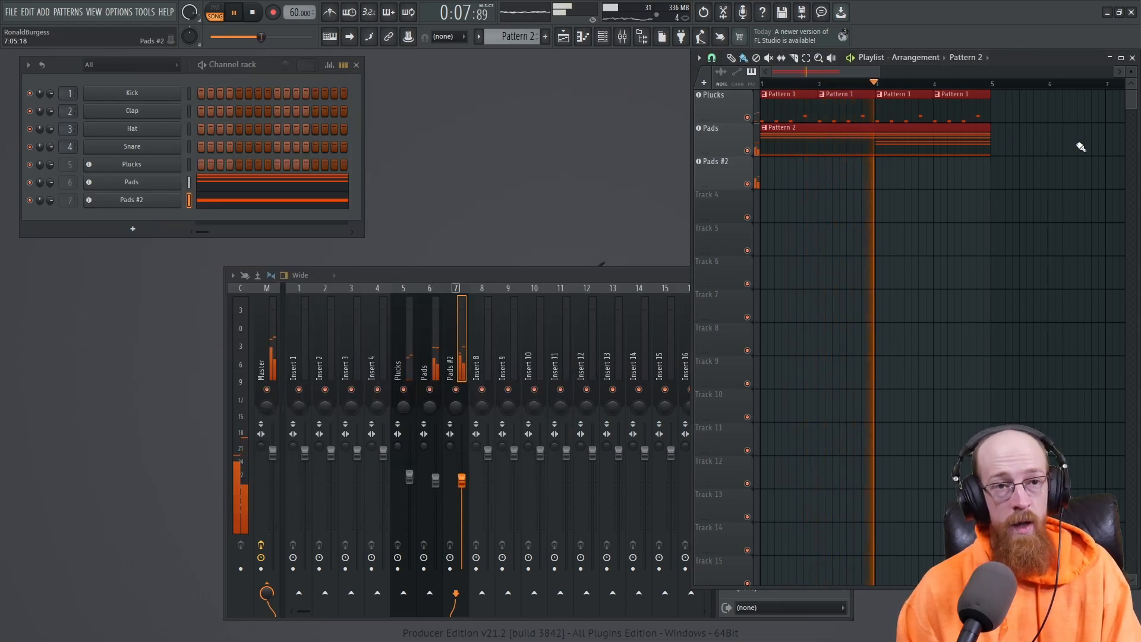
Duplicate the four Pattern 1 clips on the Plucks track so the copies start at bar 5, and stop playback.
drag(979, 107, 743, 107)
key(ctrl+b)
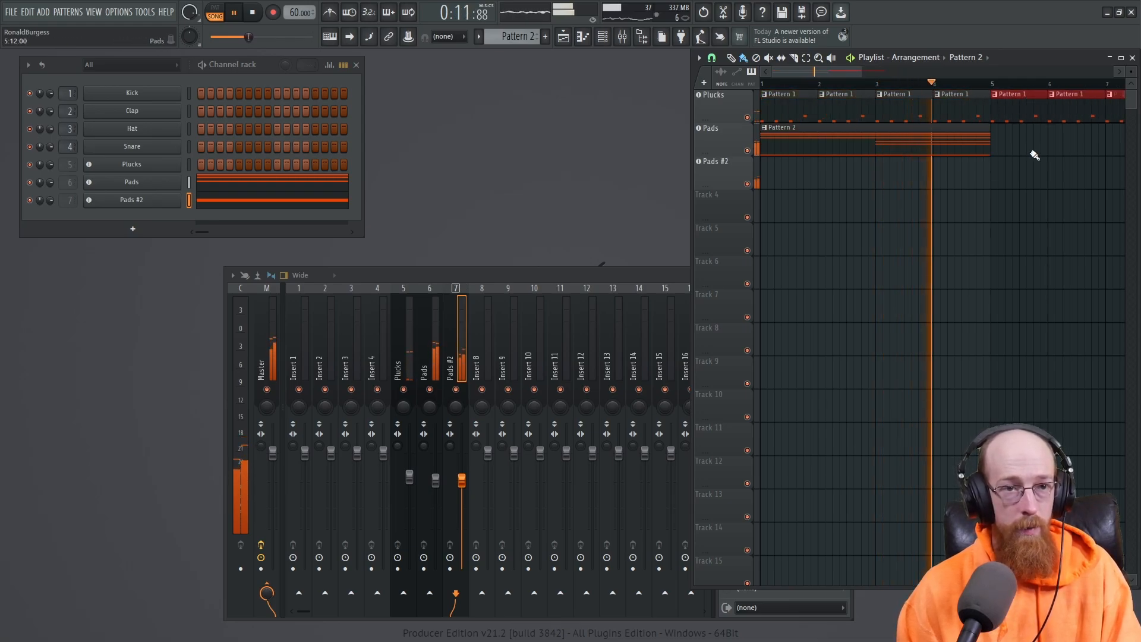
key(space)
Add a second four-bar C4 note from bar 5 in the Pads #2 piano roll and close the piano roll.
double_click(943, 145)
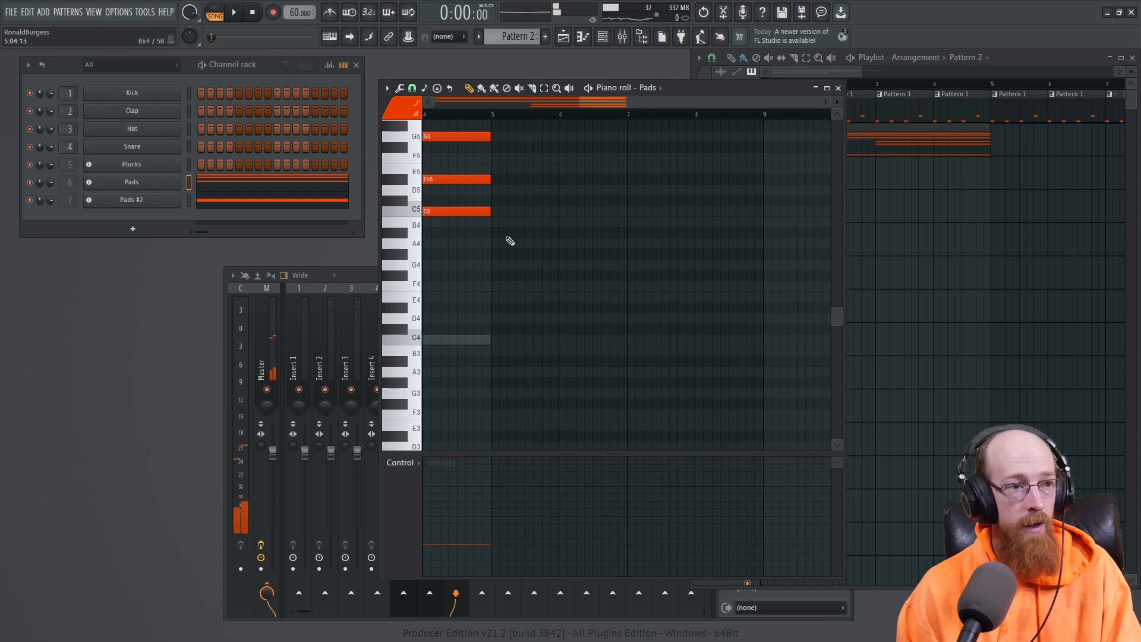
scroll(510, 241, down, 2)
double_click(578, 339)
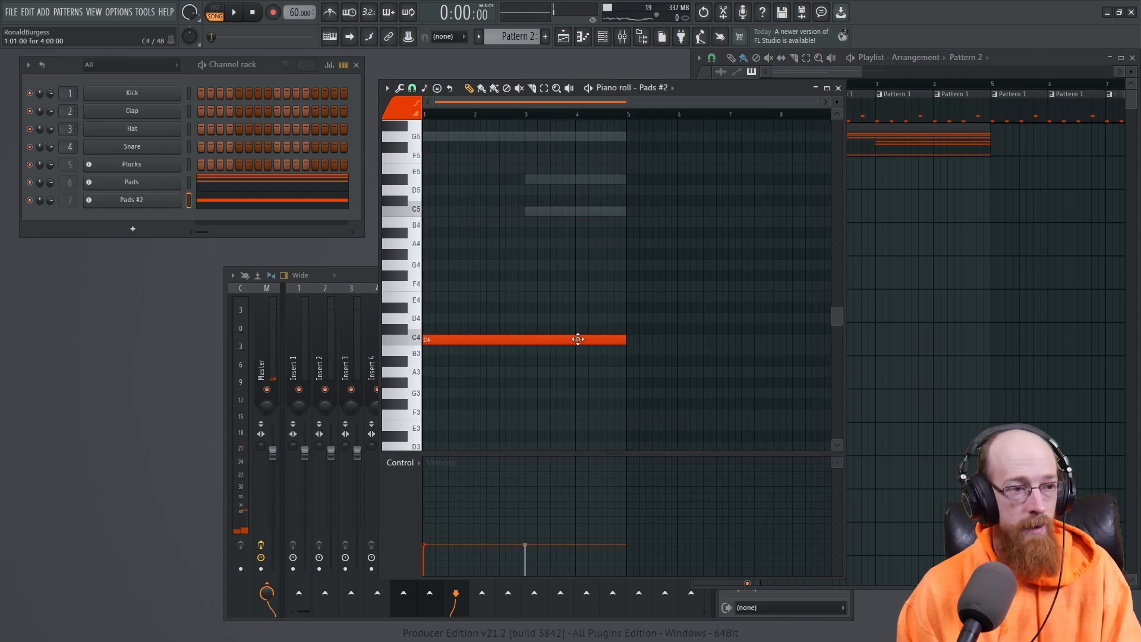
click(648, 340)
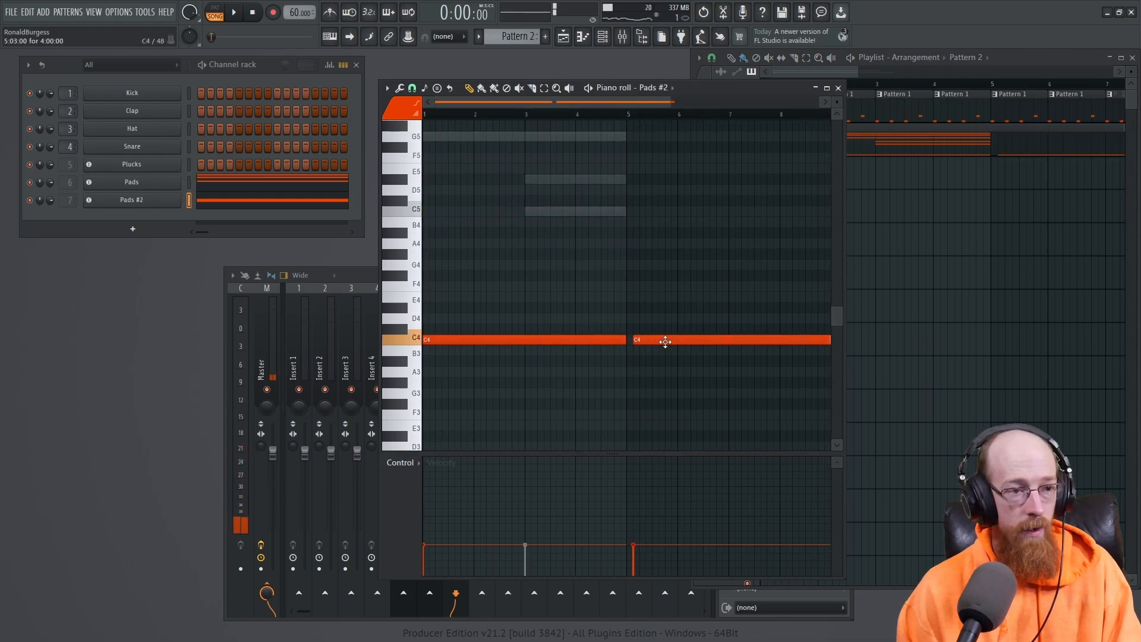
click(838, 88)
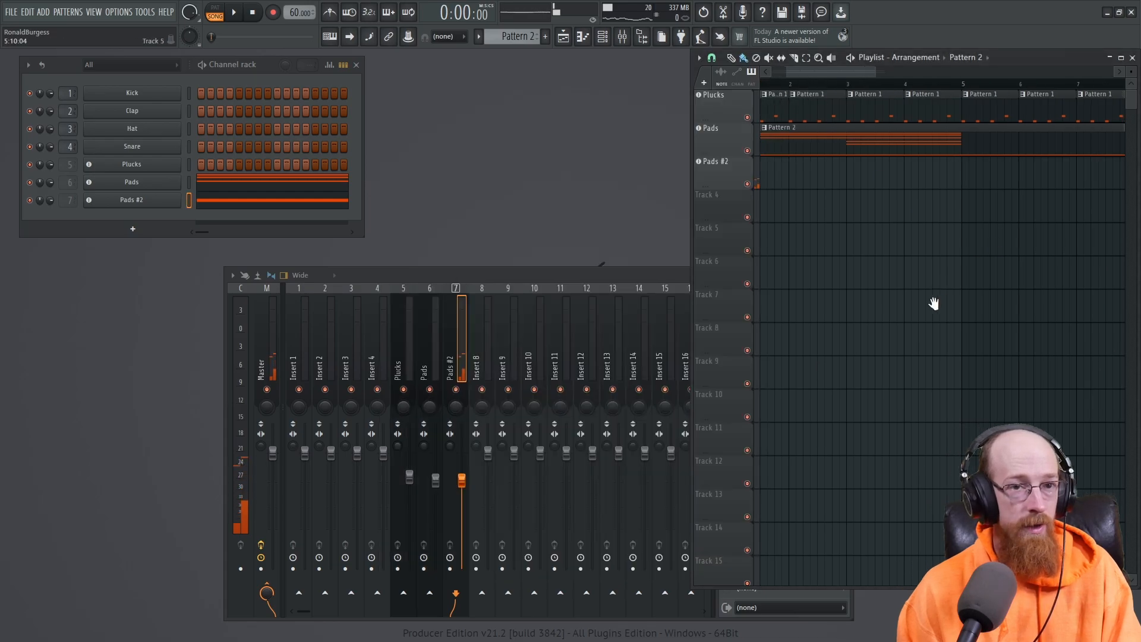
Set the playlist play position to bar 5 and clone the Pads #2 channel.
click(793, 86)
right_click(157, 200)
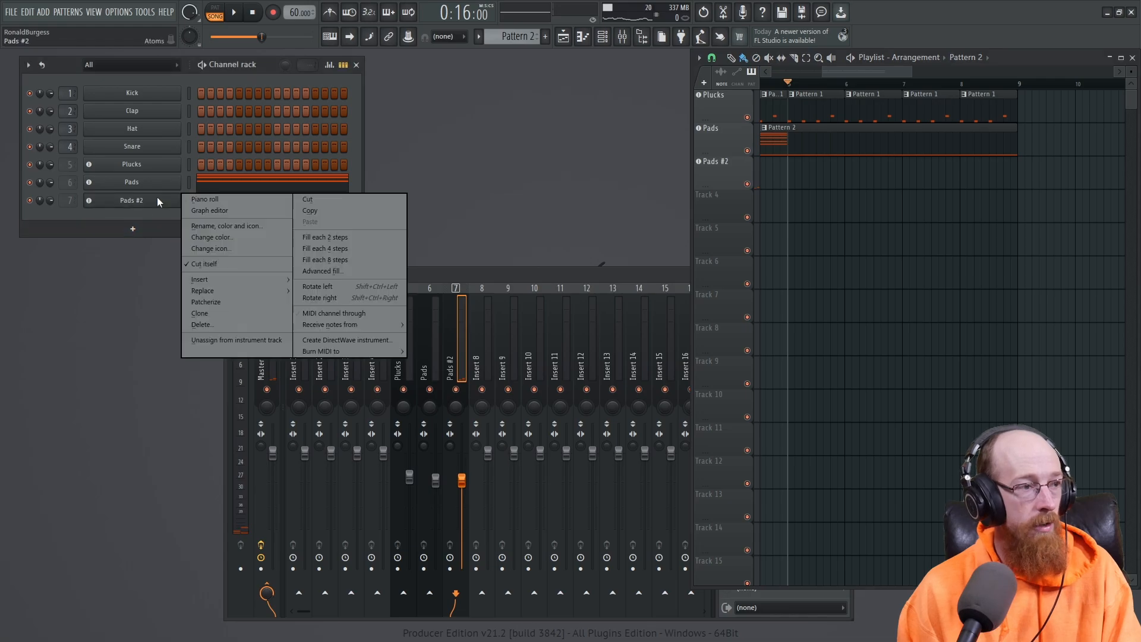
click(267, 319)
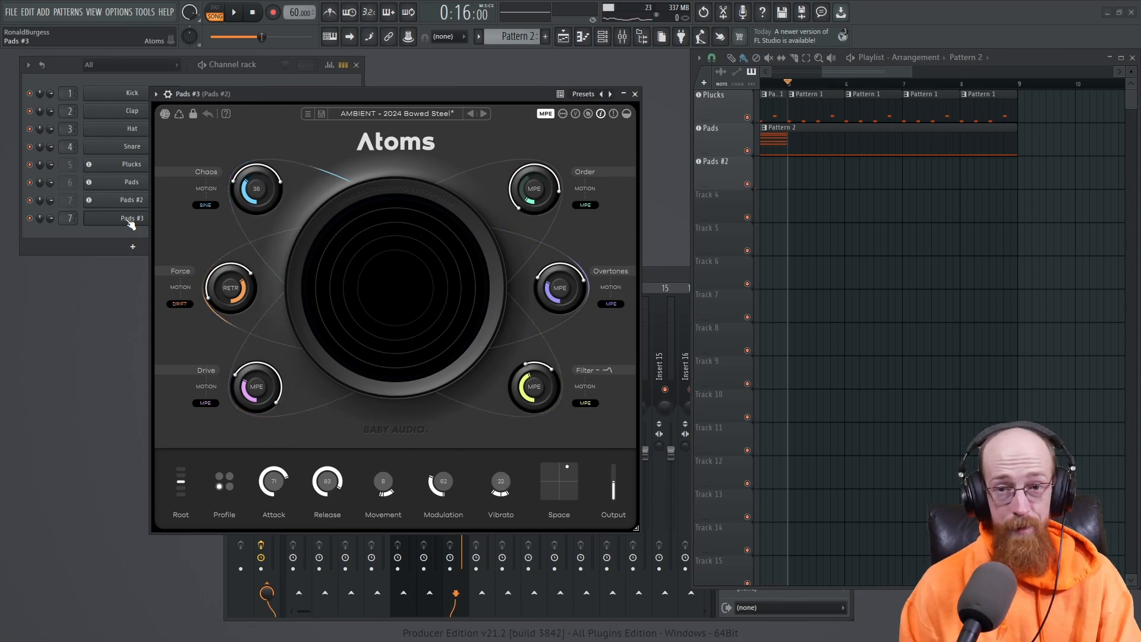
Route the cloned Pads #3 channel to a new mixer track that copies the existing track's settings.
click(131, 220)
right_click(133, 218)
key(ctrl+l)
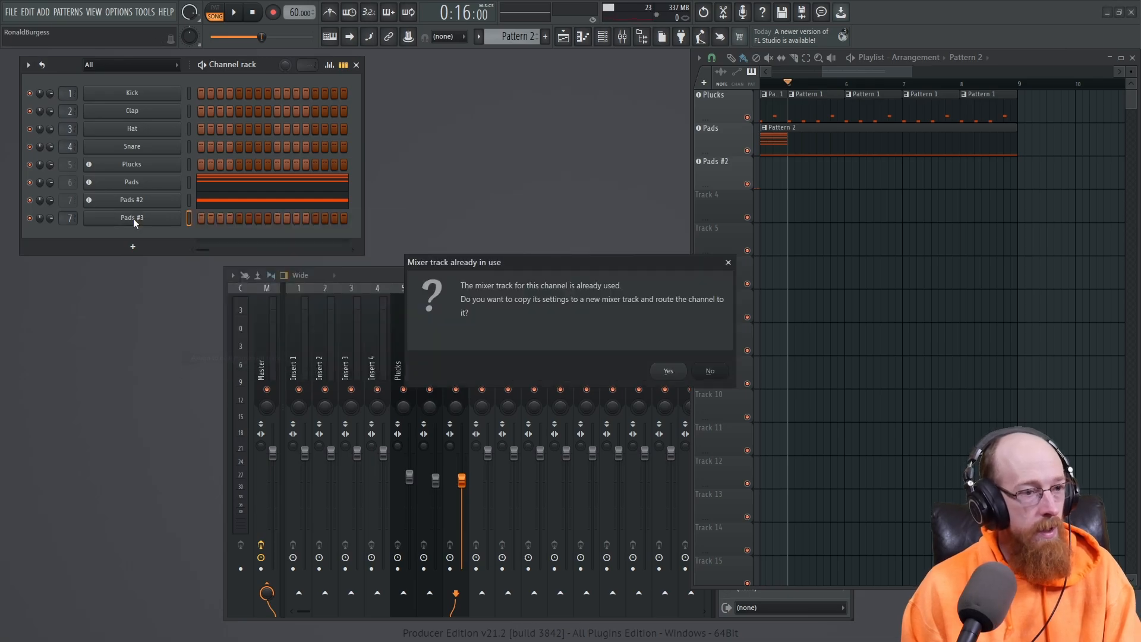
click(677, 370)
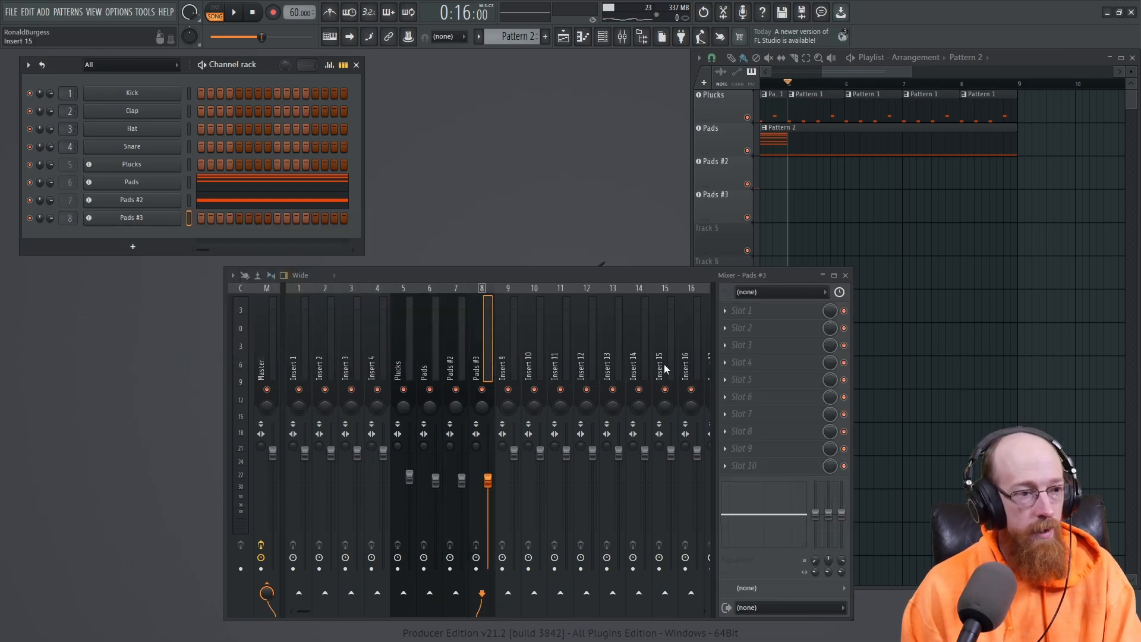
Load the factory preset PAD - Glass Ghosts in the Pads #3 synth.
click(160, 220)
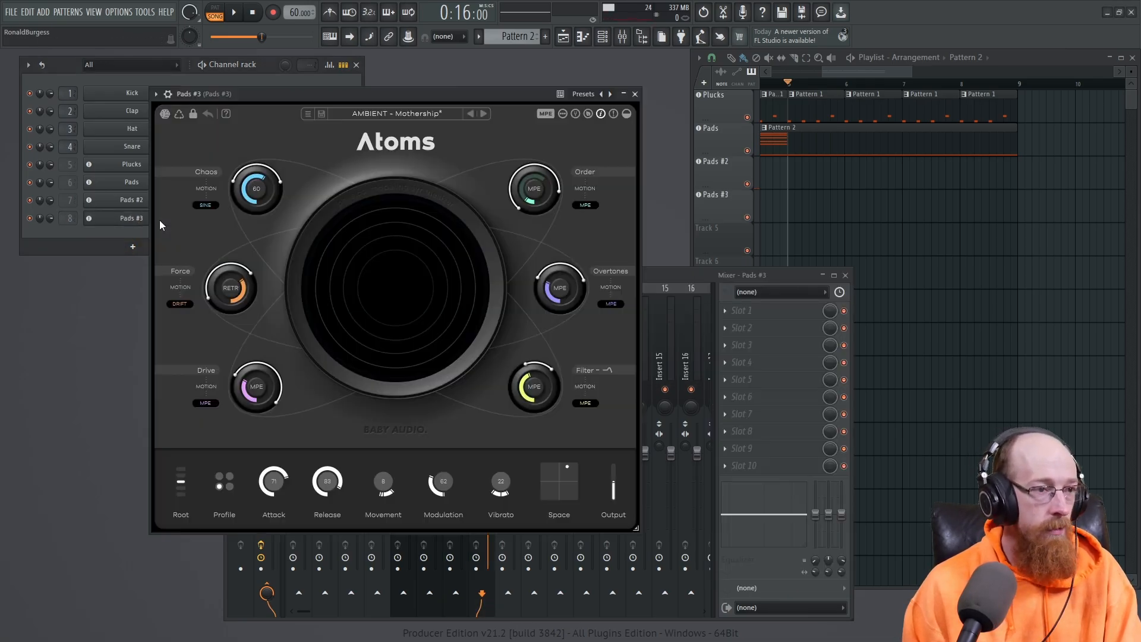
click(395, 113)
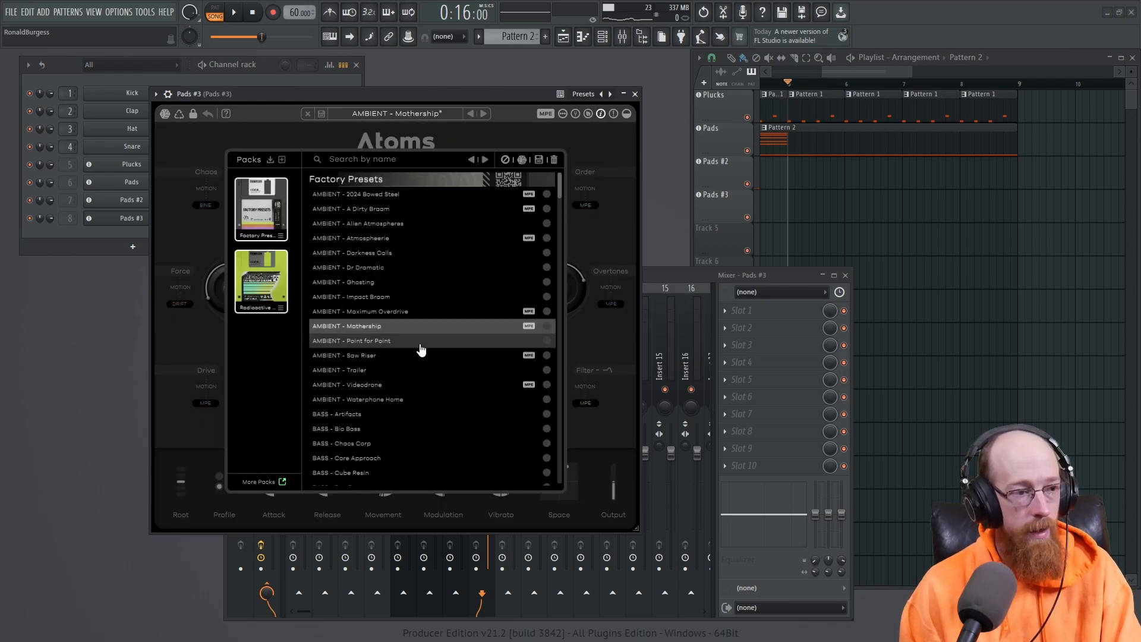
scroll(422, 356, down, 10)
click(402, 387)
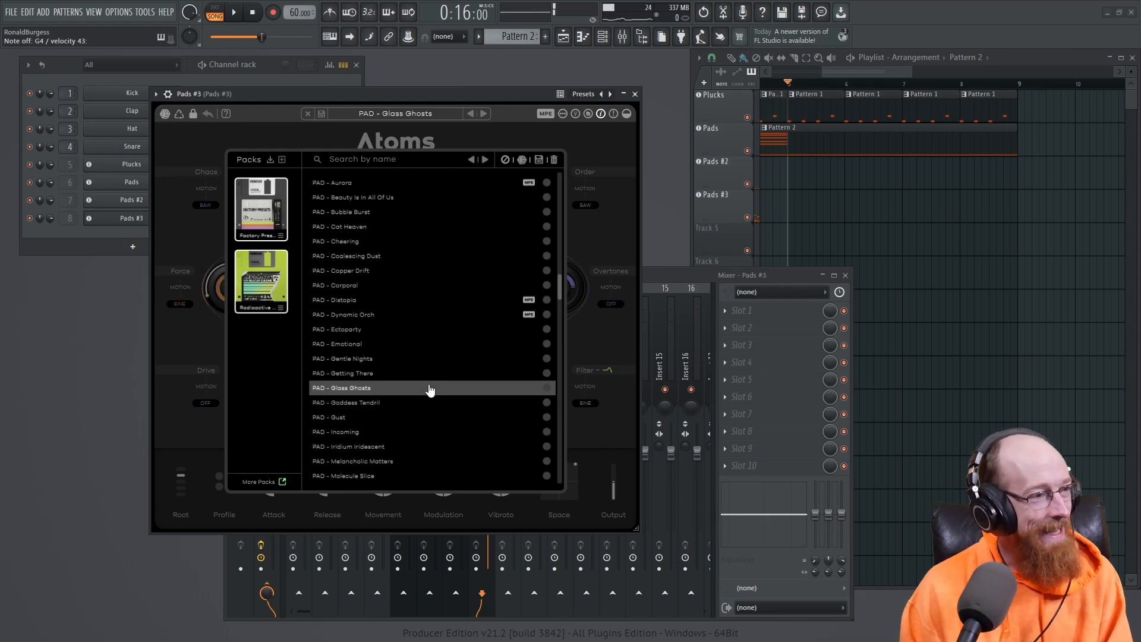
Add four-bar C6 and F5 notes starting at bar 5 in the Pads #3 piano roll.
click(142, 220)
right_click(179, 216)
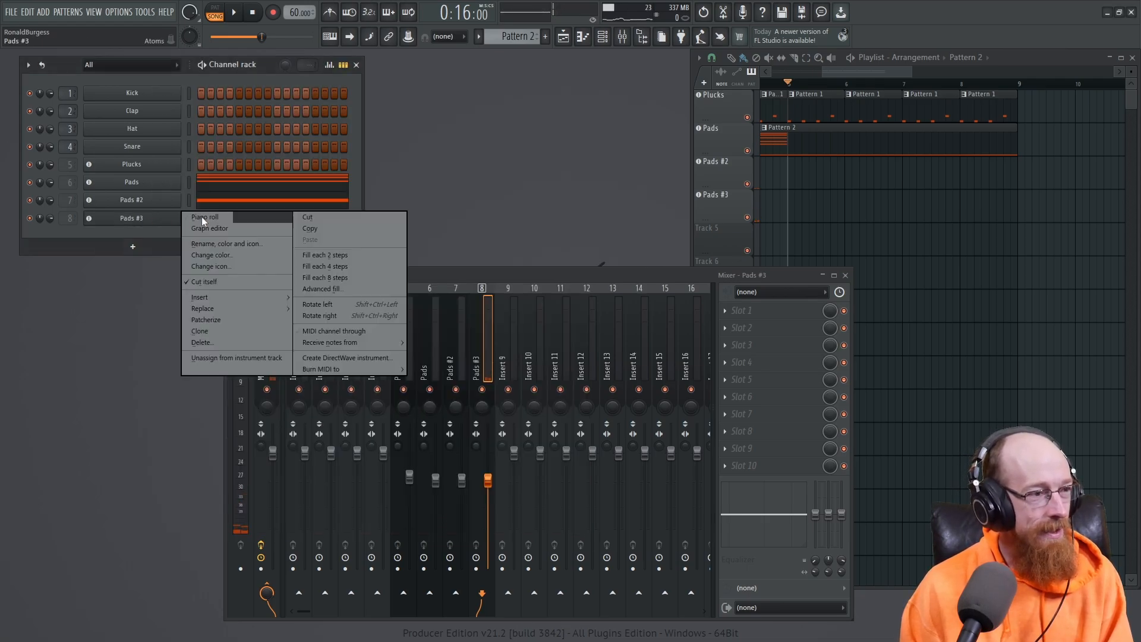
click(226, 219)
scroll(522, 273, up, 5)
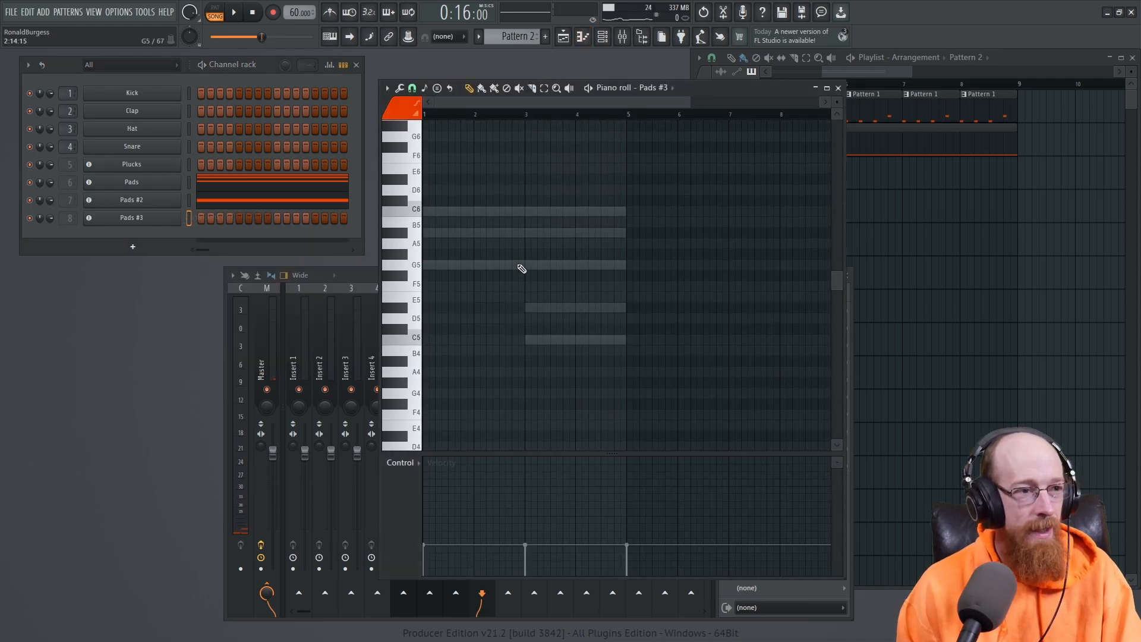
click(527, 243)
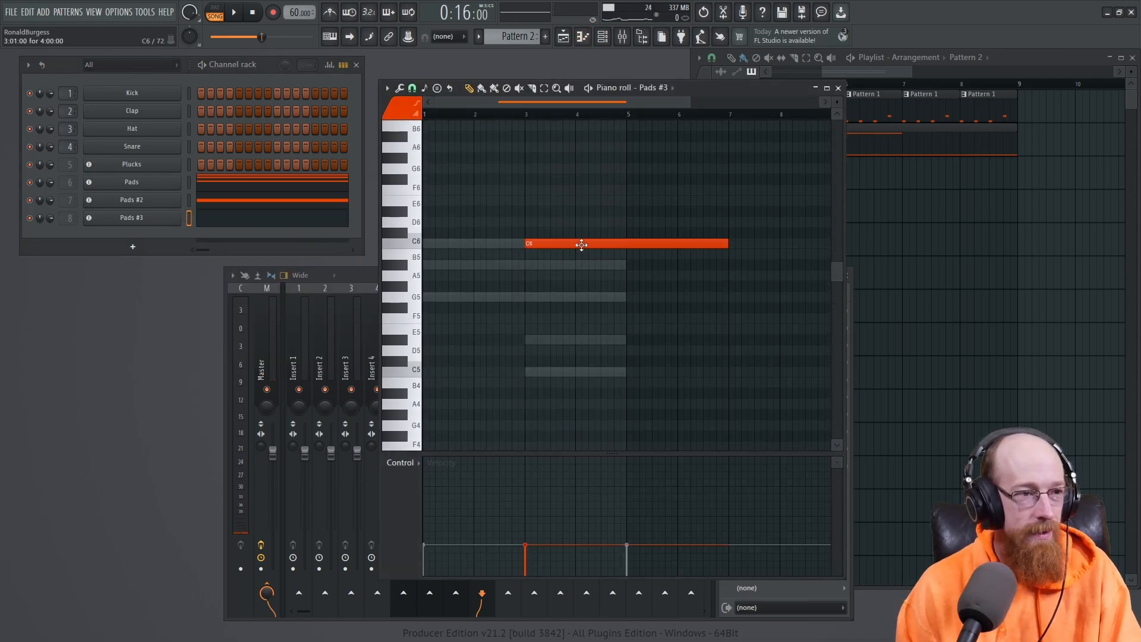
drag(594, 244, 687, 245)
click(633, 319)
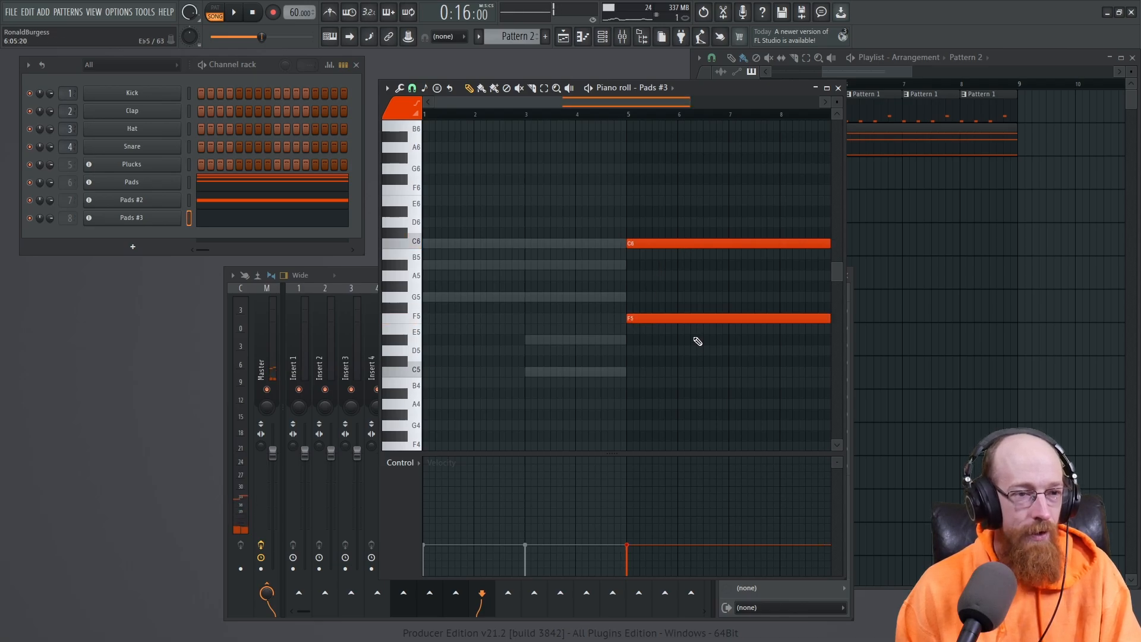
Clone the Pads #3 channel and route the clone to its own new mixer track with copied settings.
click(152, 220)
right_click(156, 218)
click(237, 334)
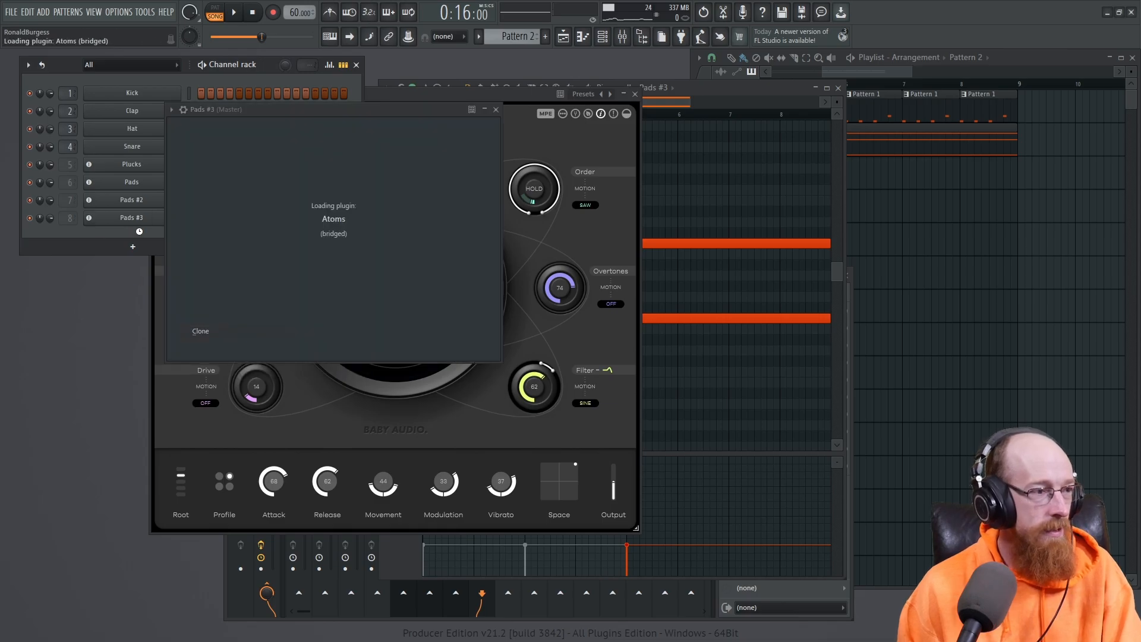
click(669, 371)
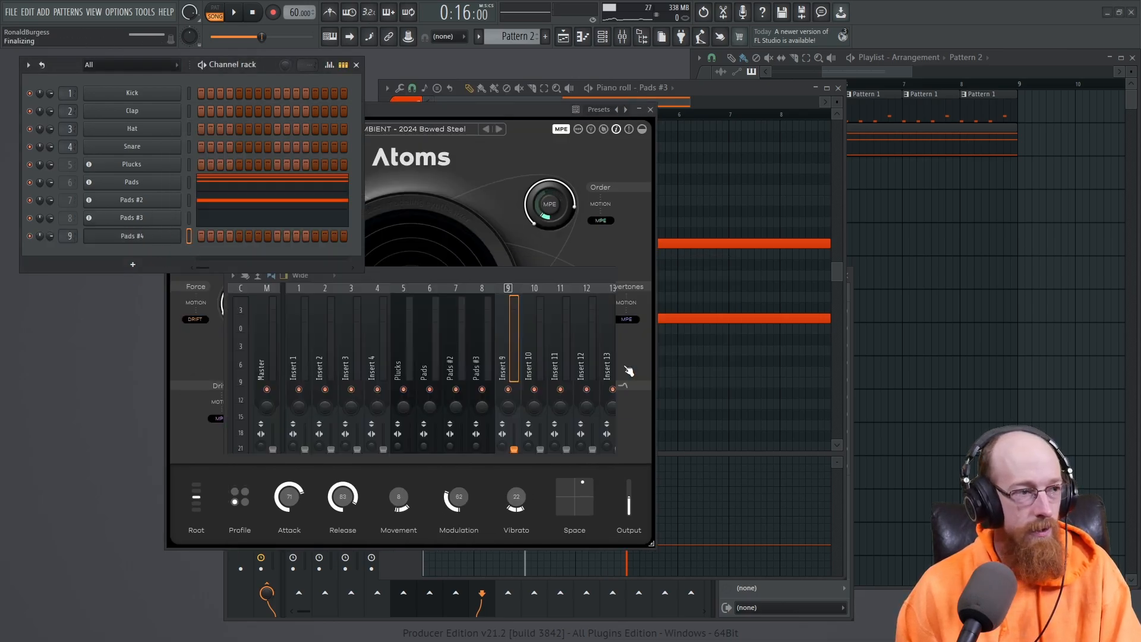
Add a four-bar Ab5 note starting at bar 5 in the Pads #4 piano roll.
right_click(143, 237)
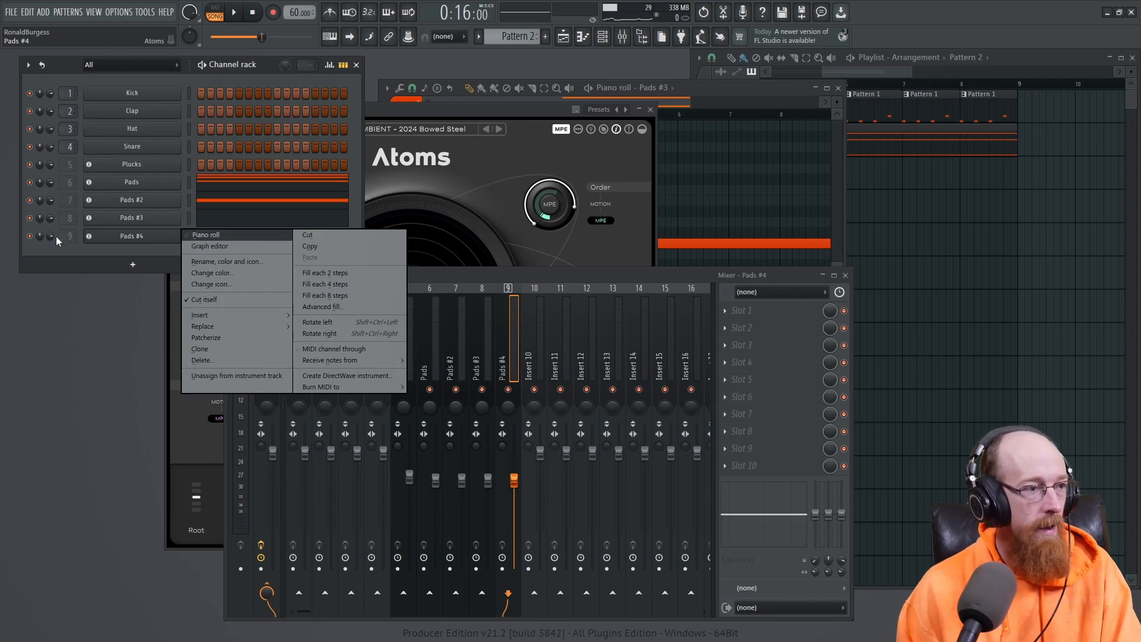
click(247, 235)
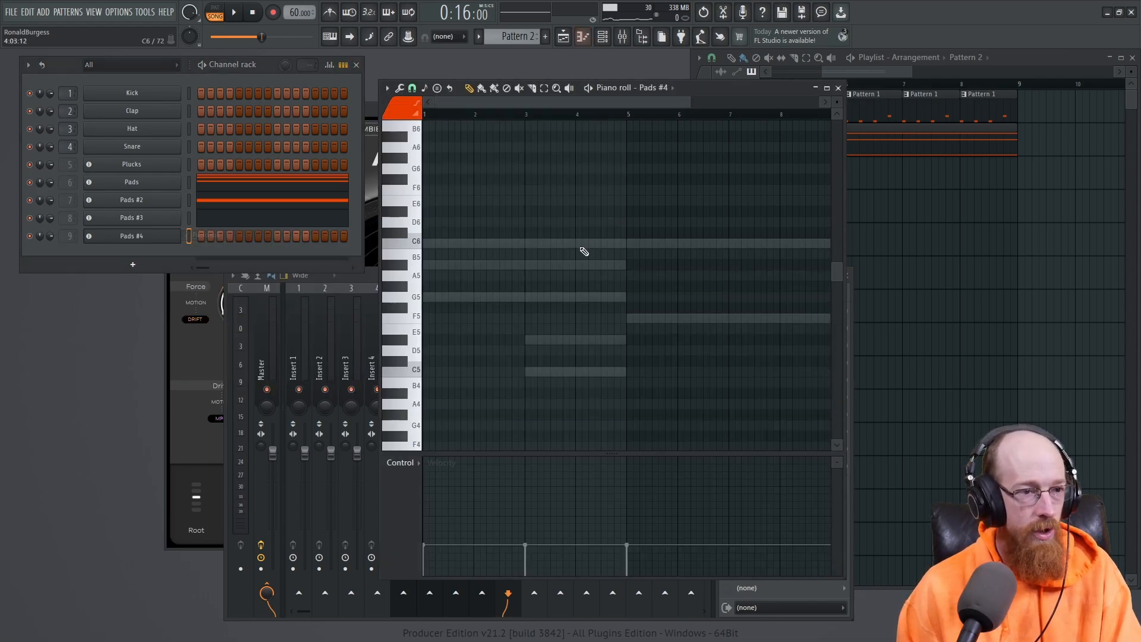
drag(668, 289, 540, 339)
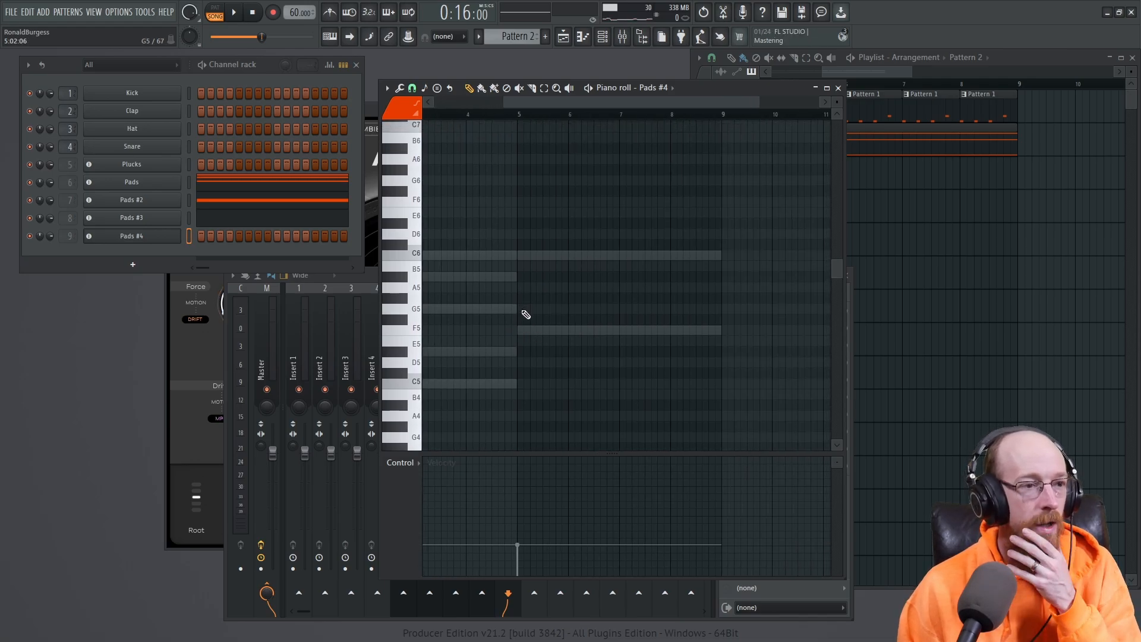
click(531, 302)
mouse_move(551, 295)
mouse_down()
mouse_move(561, 301)
mouse_move(534, 298)
mouse_move(547, 303)
mouse_up()
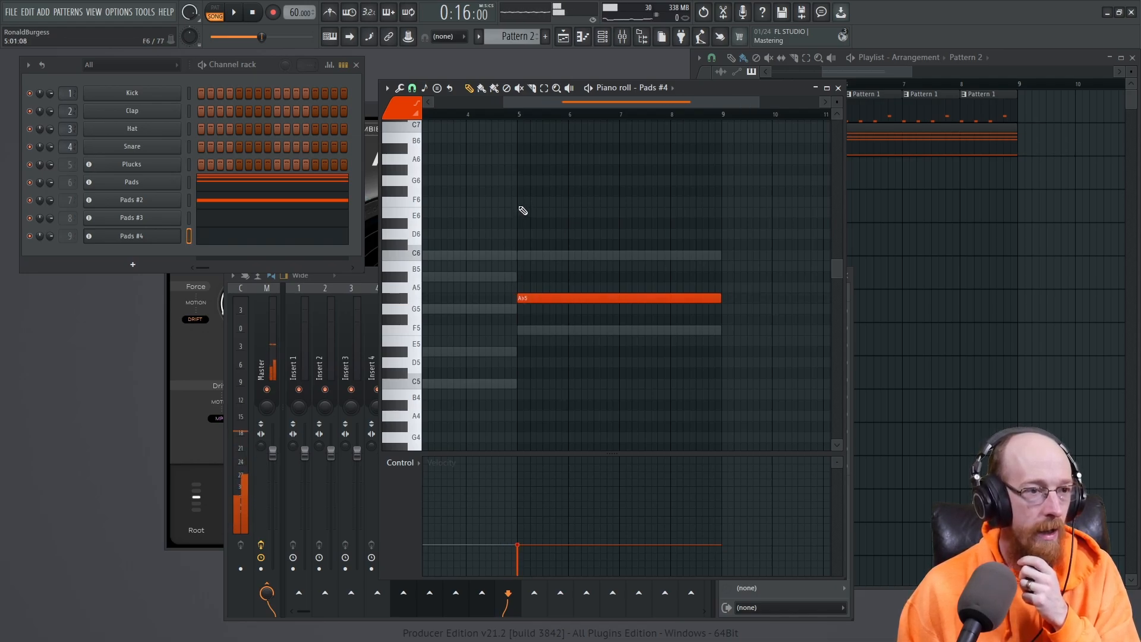
Add four-bar notes in the Pads #4 piano roll: F6 starting at bar 5, and C5 and F4 starting at bar 7.
click(522, 203)
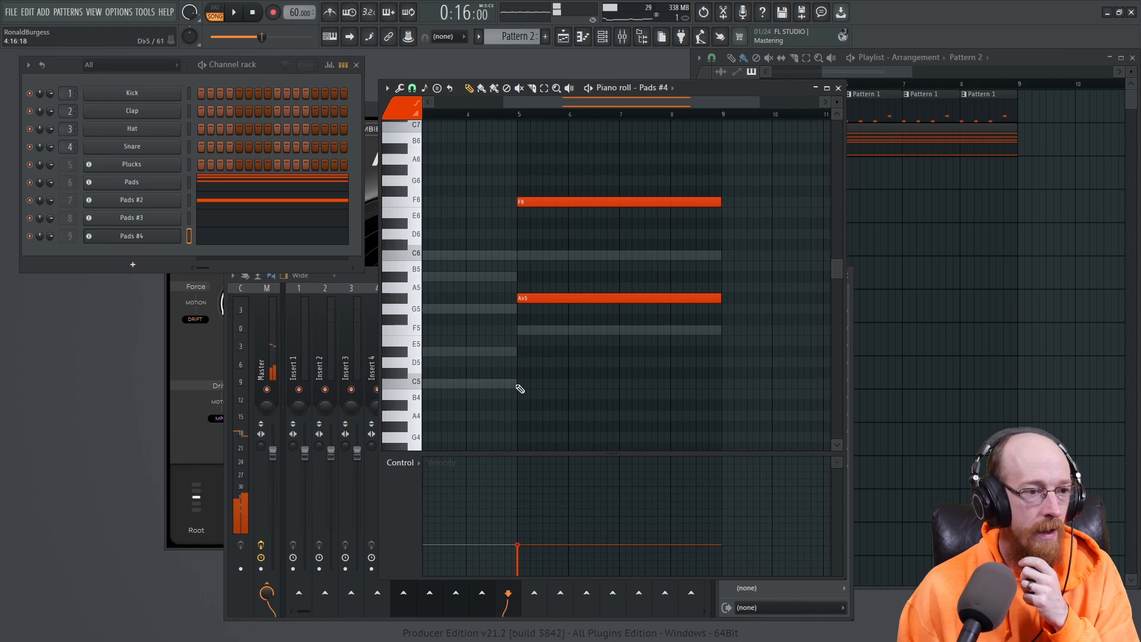
click(620, 385)
scroll(663, 366, down, 2)
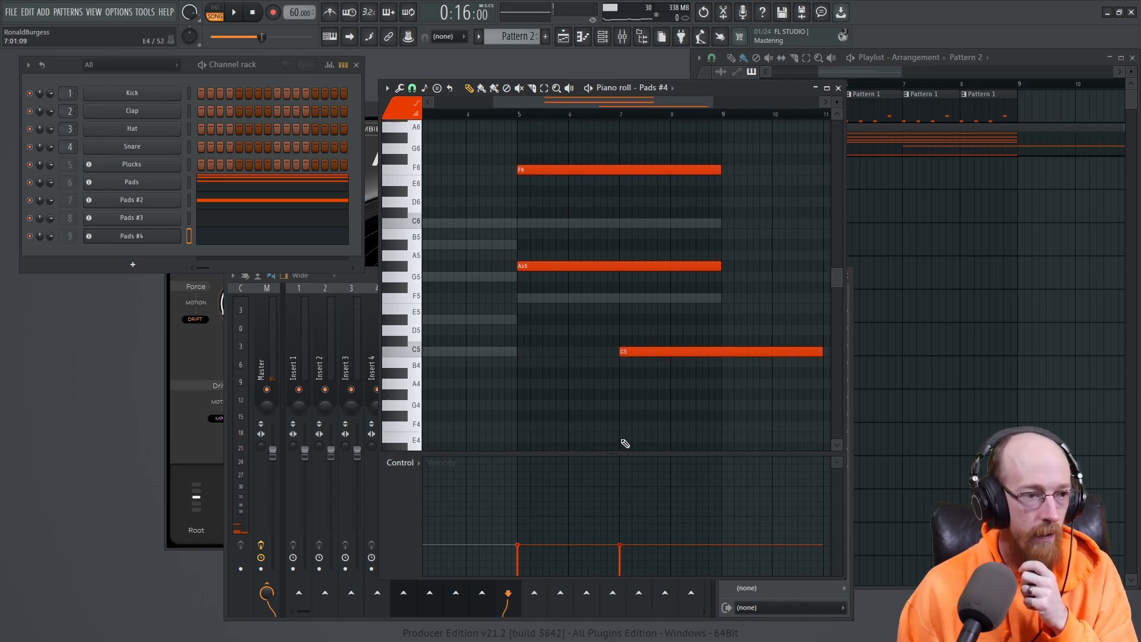
click(618, 427)
drag(676, 428, 680, 426)
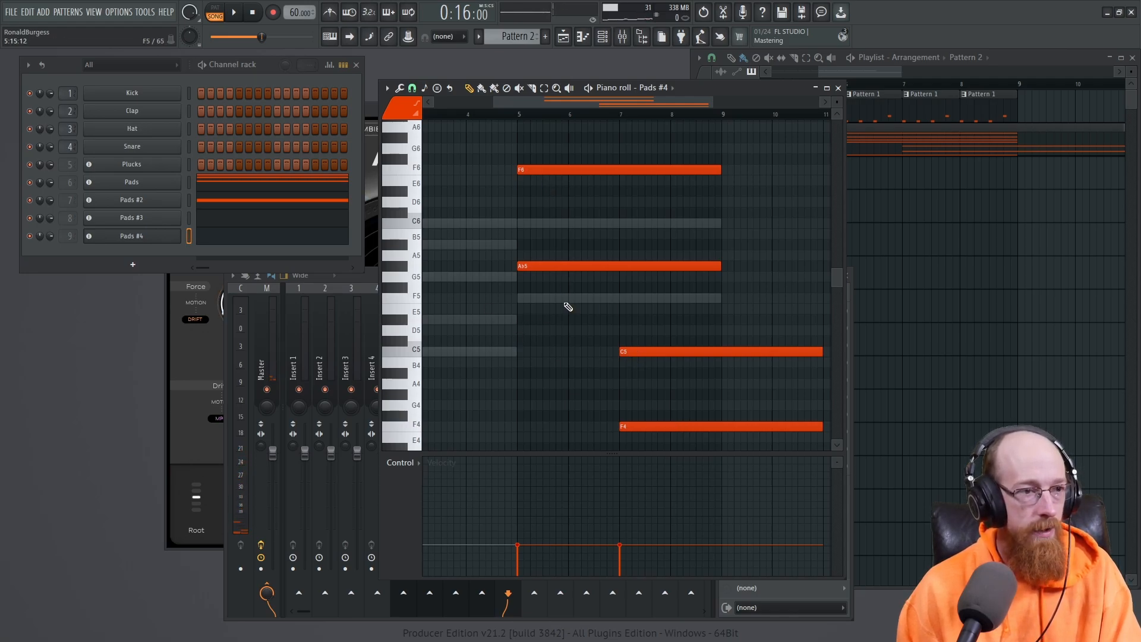
Shorten the C5 and F4 notes in the Pads #4 piano roll so they end at bar 9.
scroll(696, 324, down, 8)
scroll(719, 327, down, 2)
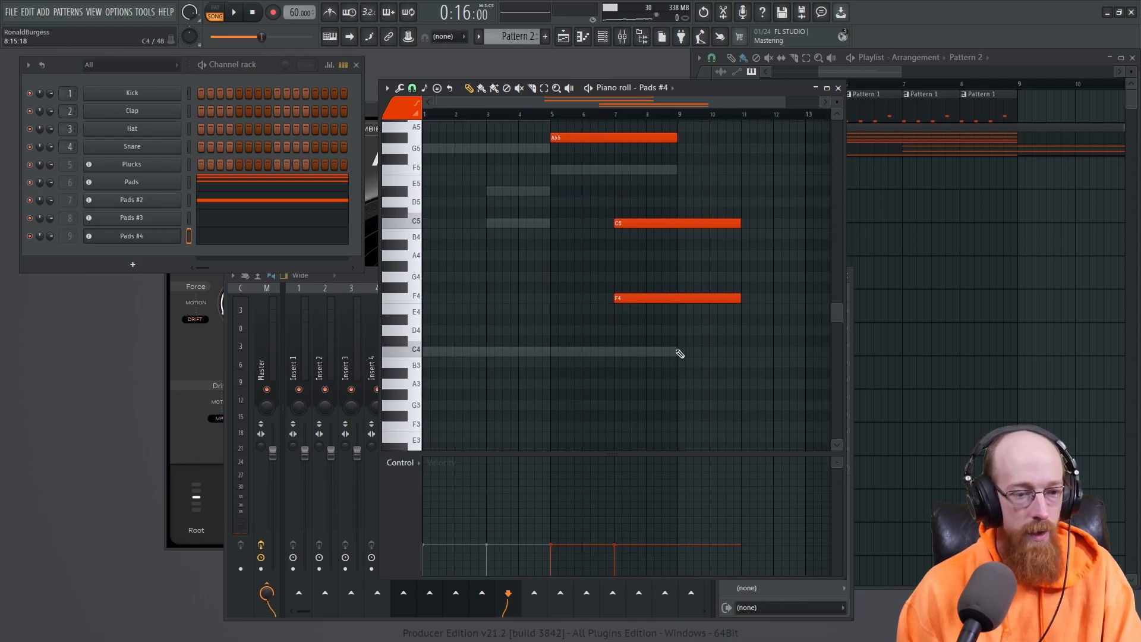
drag(680, 357, 683, 217)
drag(740, 298, 677, 298)
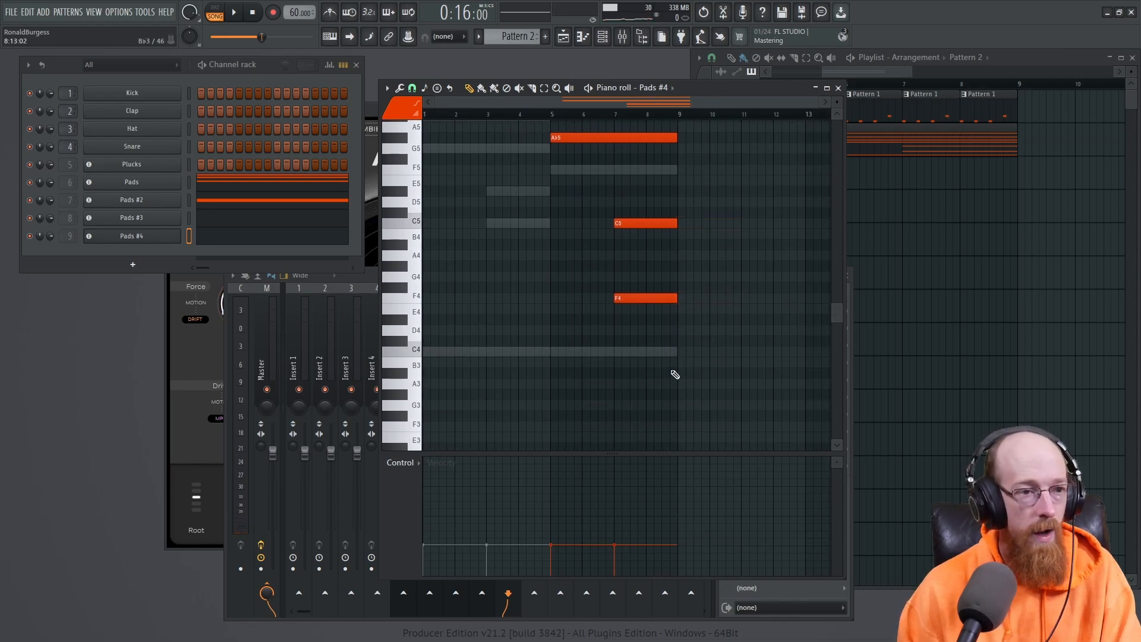
scroll(675, 376, up, 6)
scroll(676, 376, down, 3)
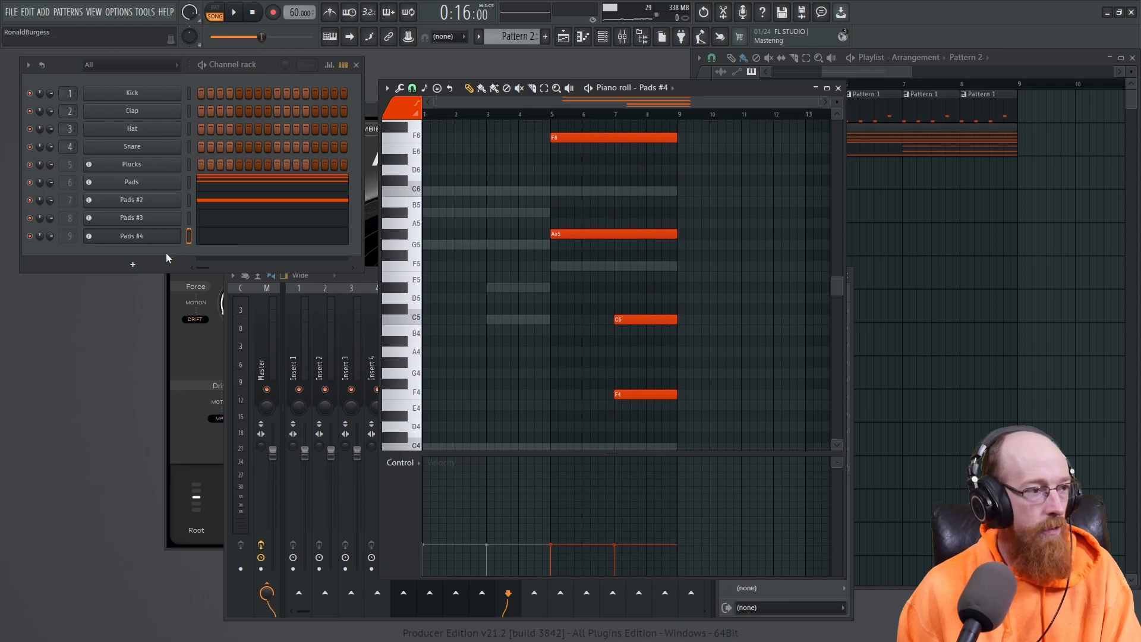
Clone the Pads #4 channel and route the clone to a new mixer track with copied settings.
click(133, 264)
key(Escape)
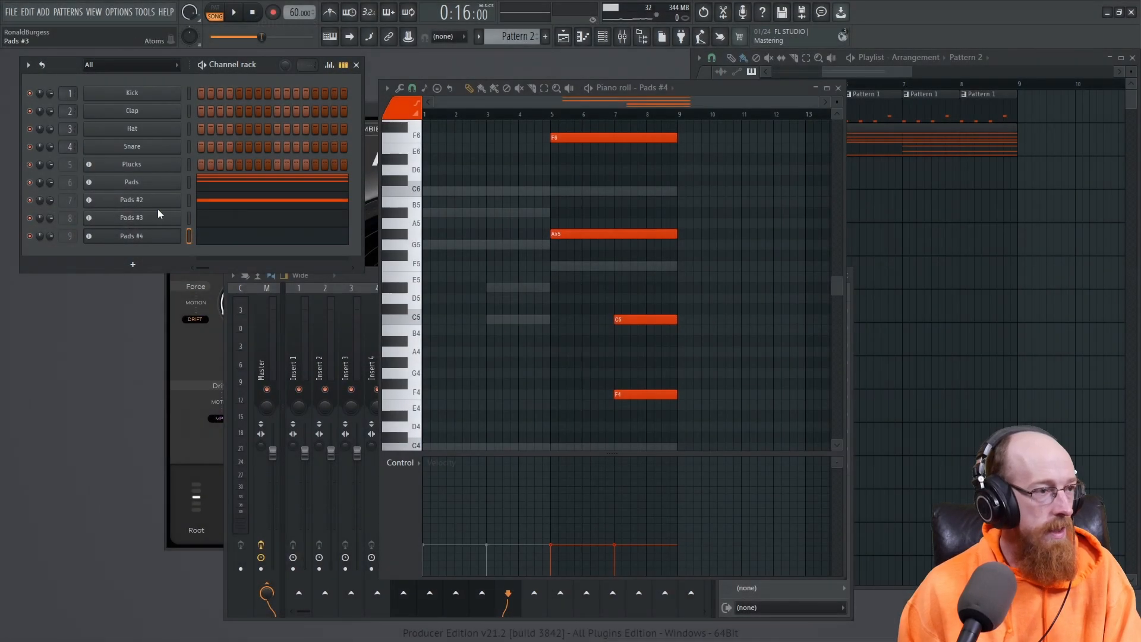
right_click(151, 243)
click(148, 238)
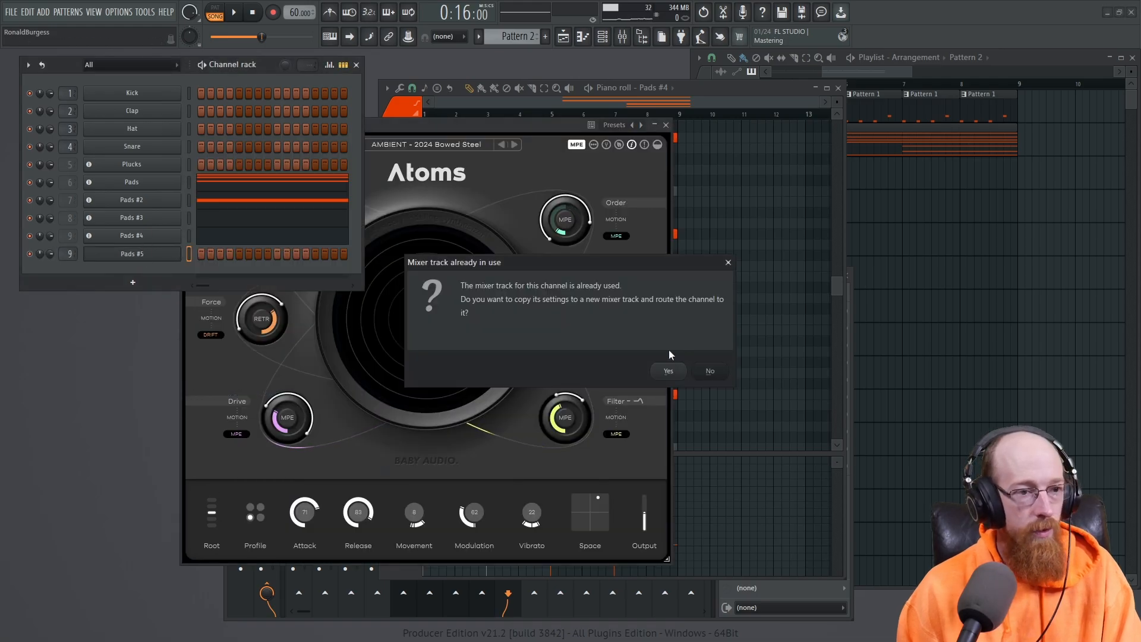
click(670, 371)
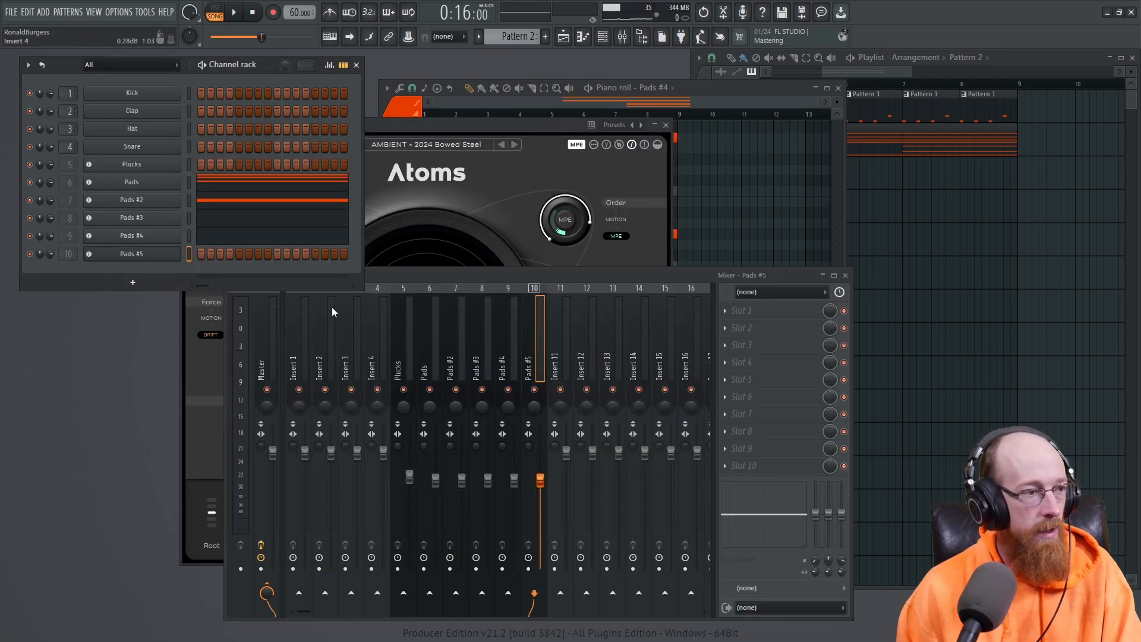
Audition the Atomic Flute and Buzzy String lead presets in the Pads #5 synth and load LEAD - Broken Flute.
click(157, 256)
click(450, 154)
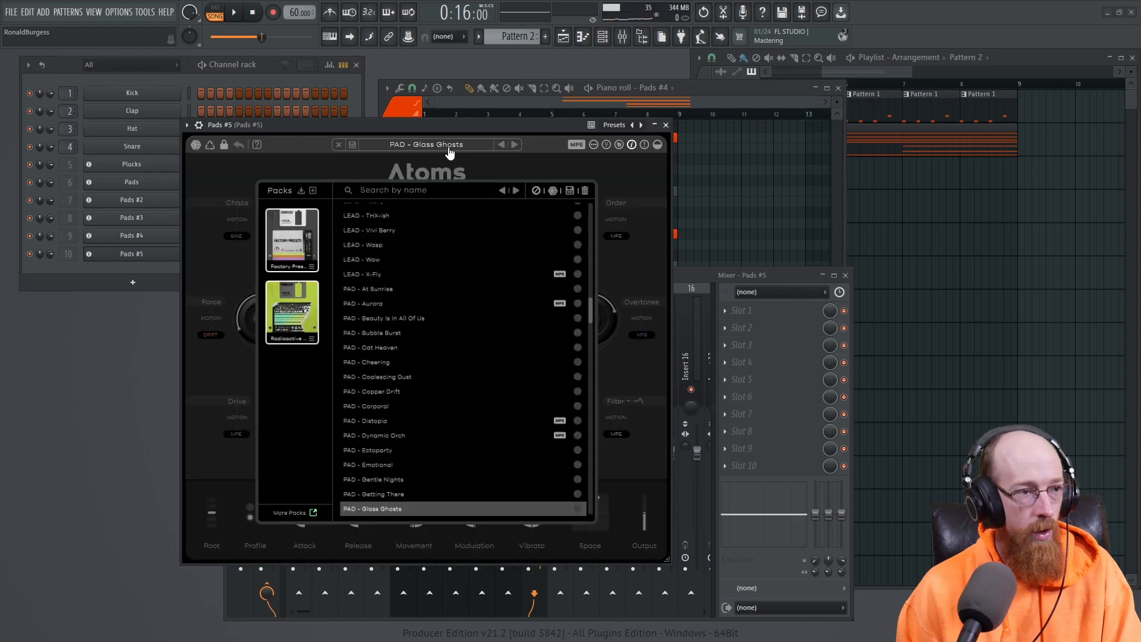
scroll(436, 350, down, 5)
scroll(436, 350, up, 10)
click(478, 303)
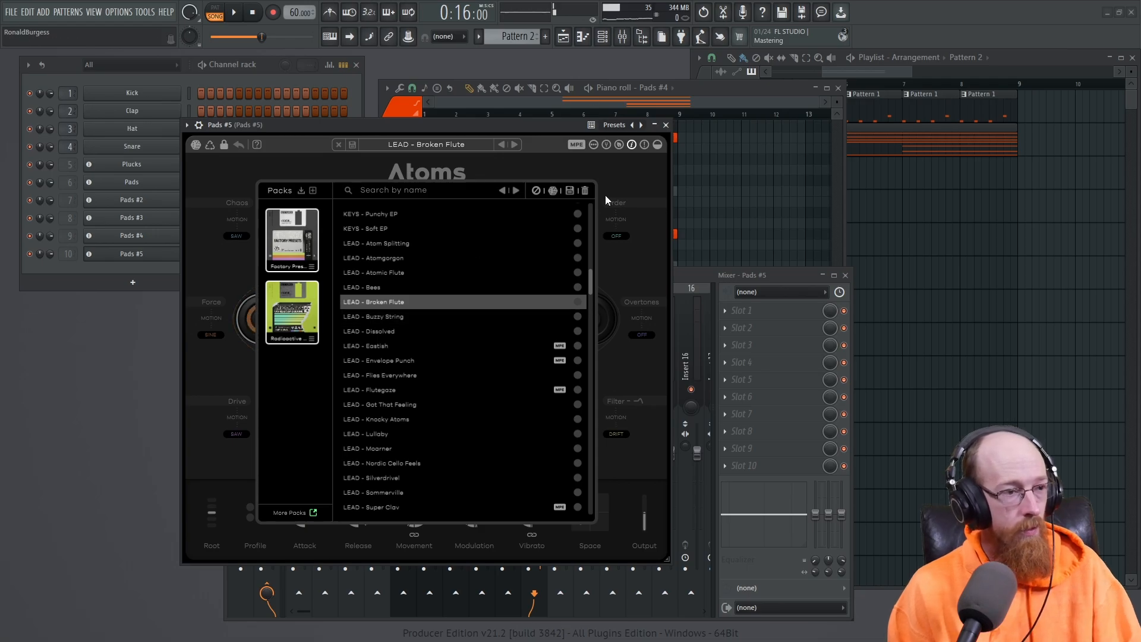
click(438, 274)
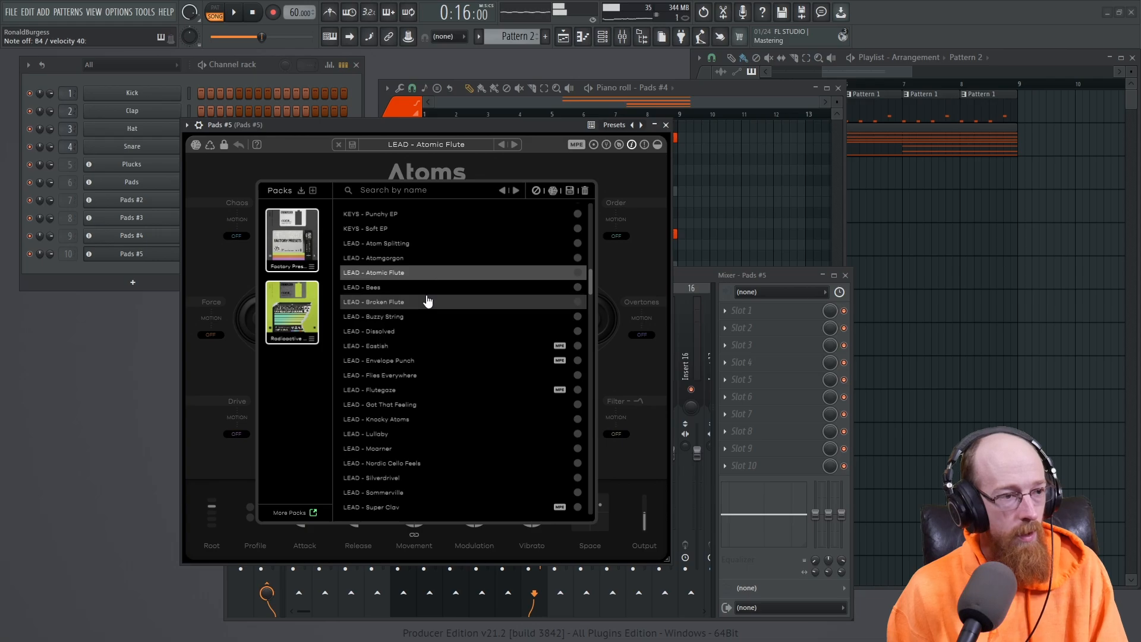
click(420, 320)
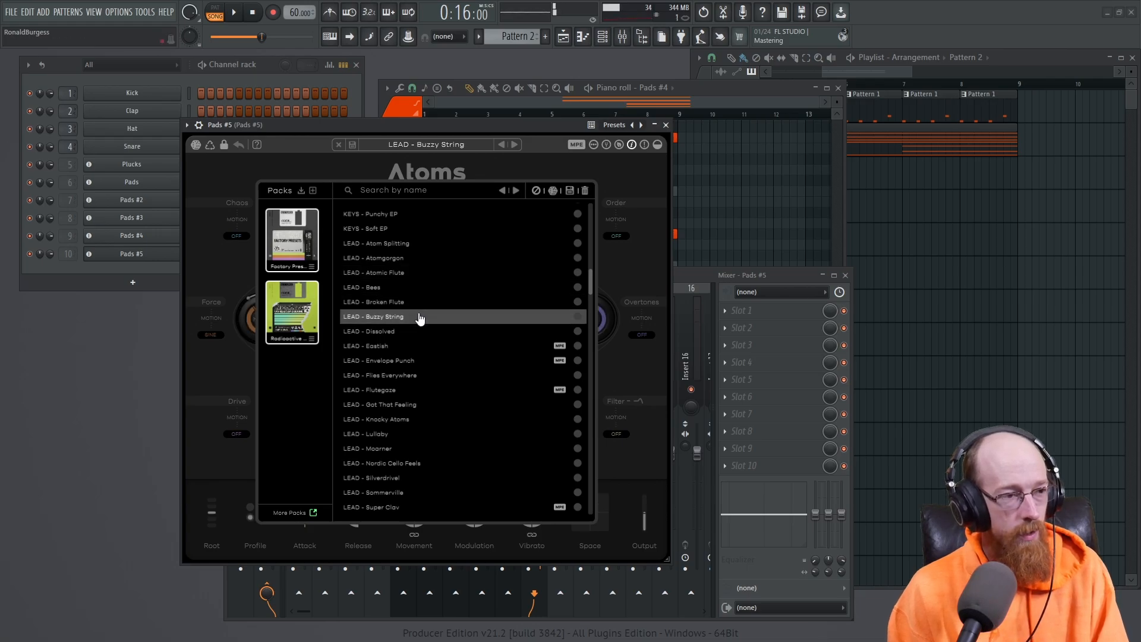
click(426, 306)
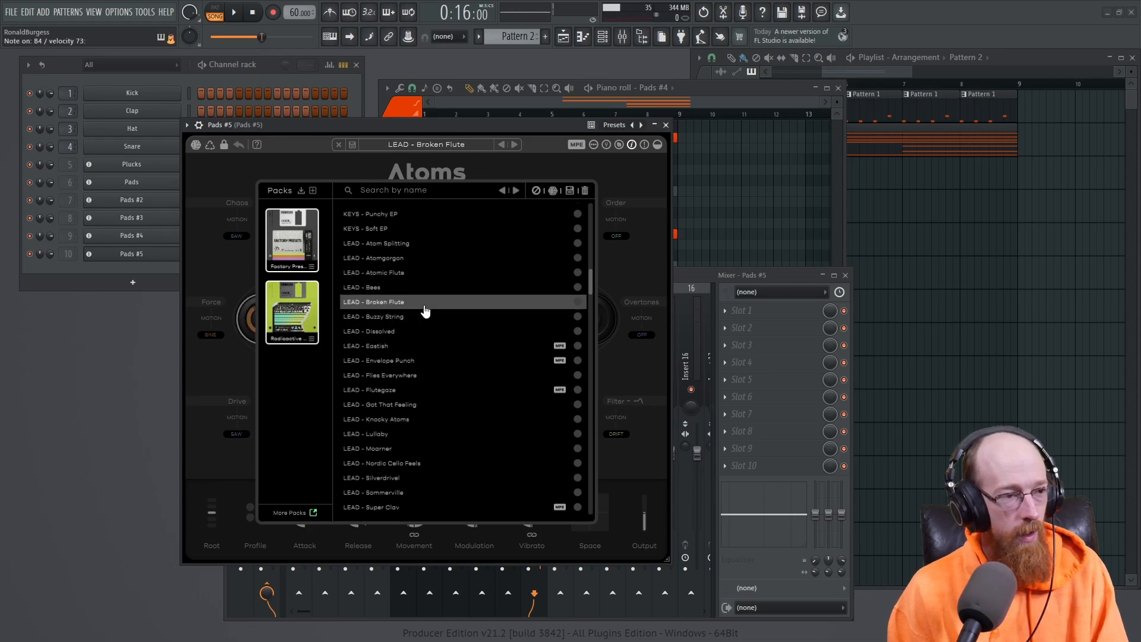
click(408, 158)
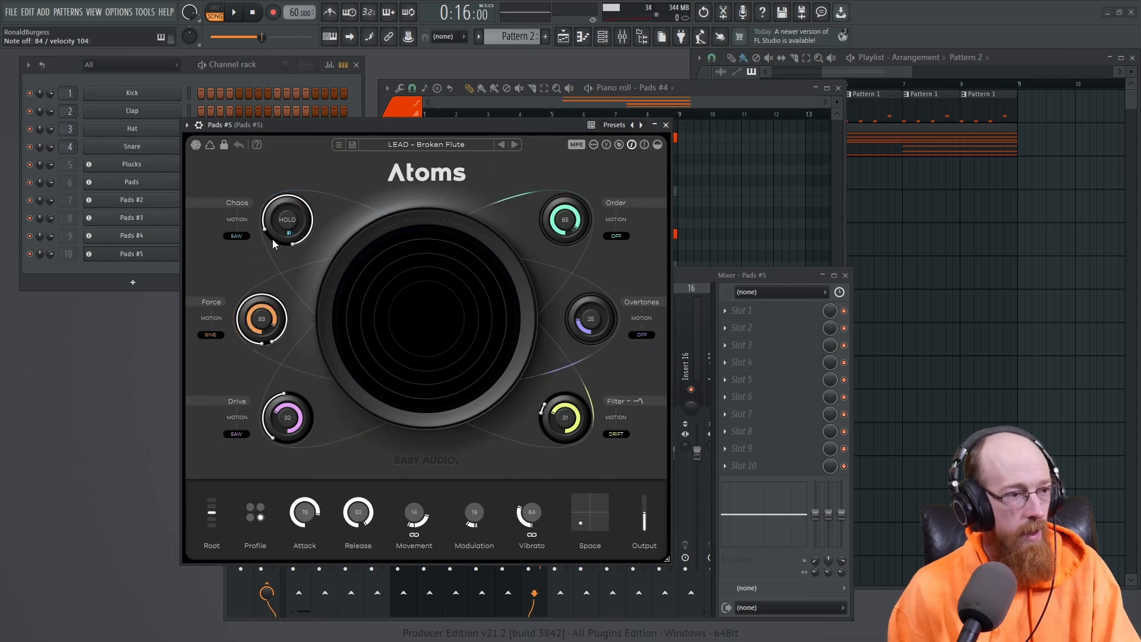
Compare the Inharmonic, Alternative and Lo-fi profiles on the Pads #5 sound and set its profile to Standard.
mouse_move(260, 513)
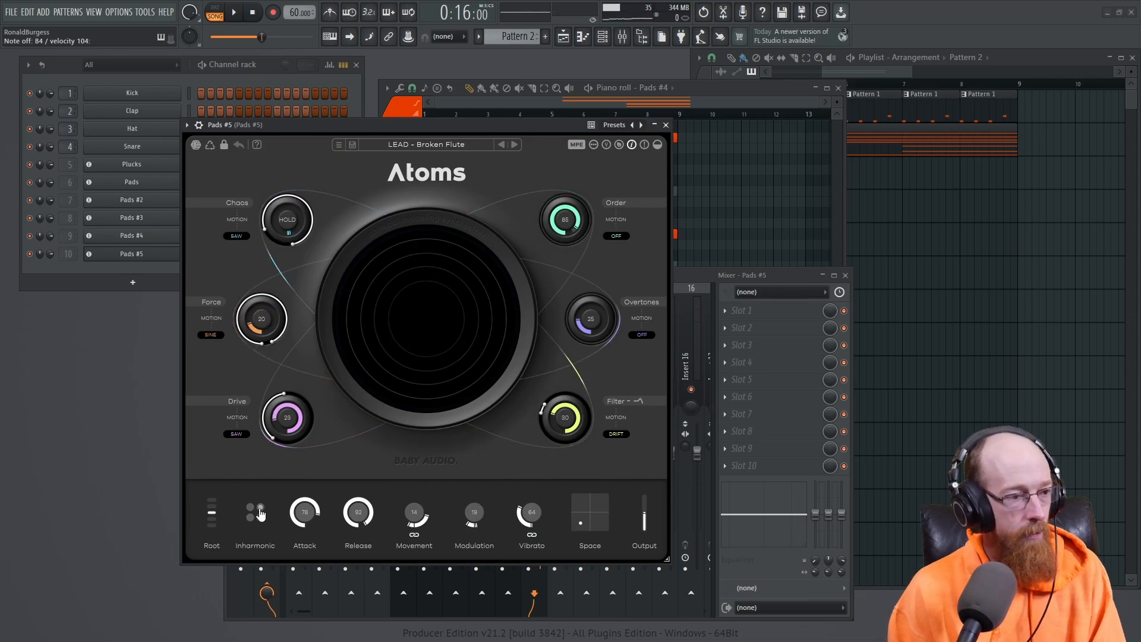
click(254, 516)
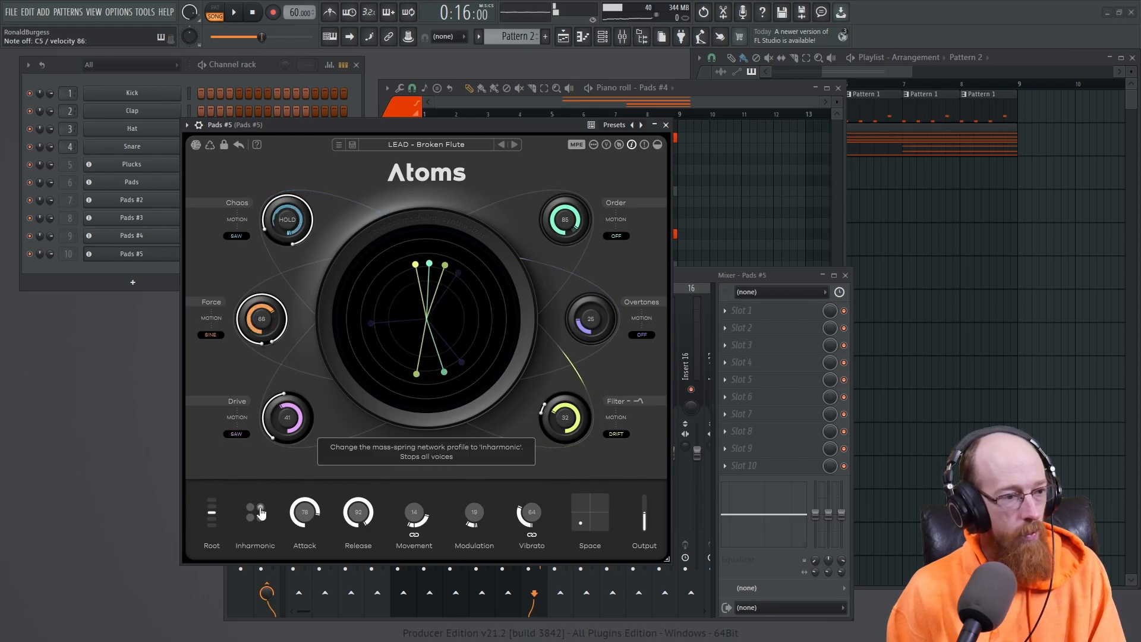
click(254, 518)
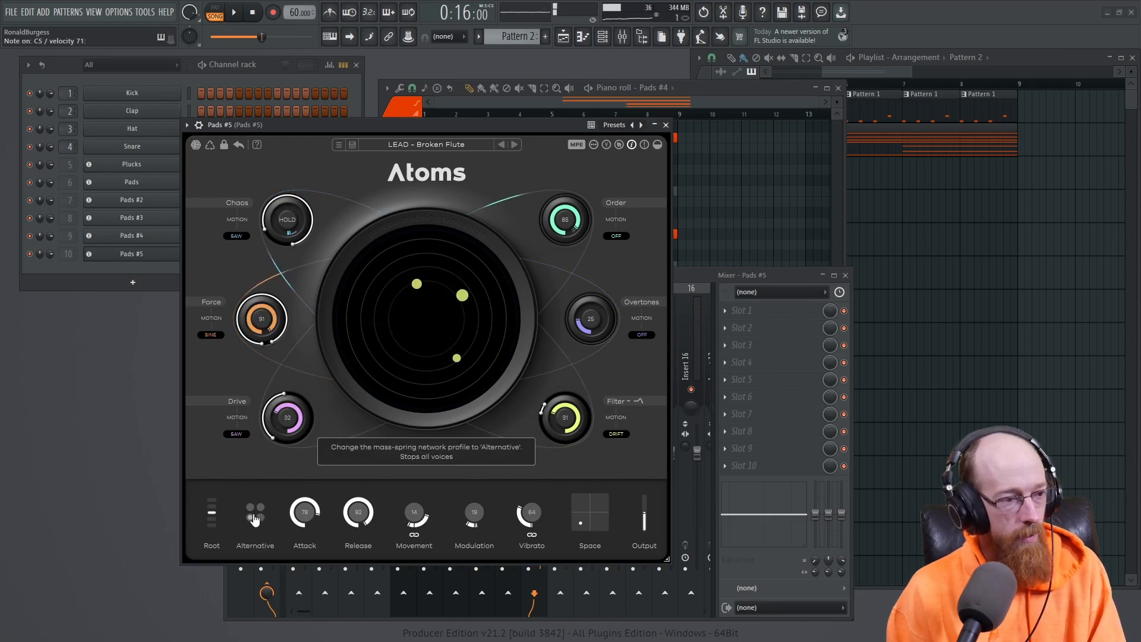
click(258, 522)
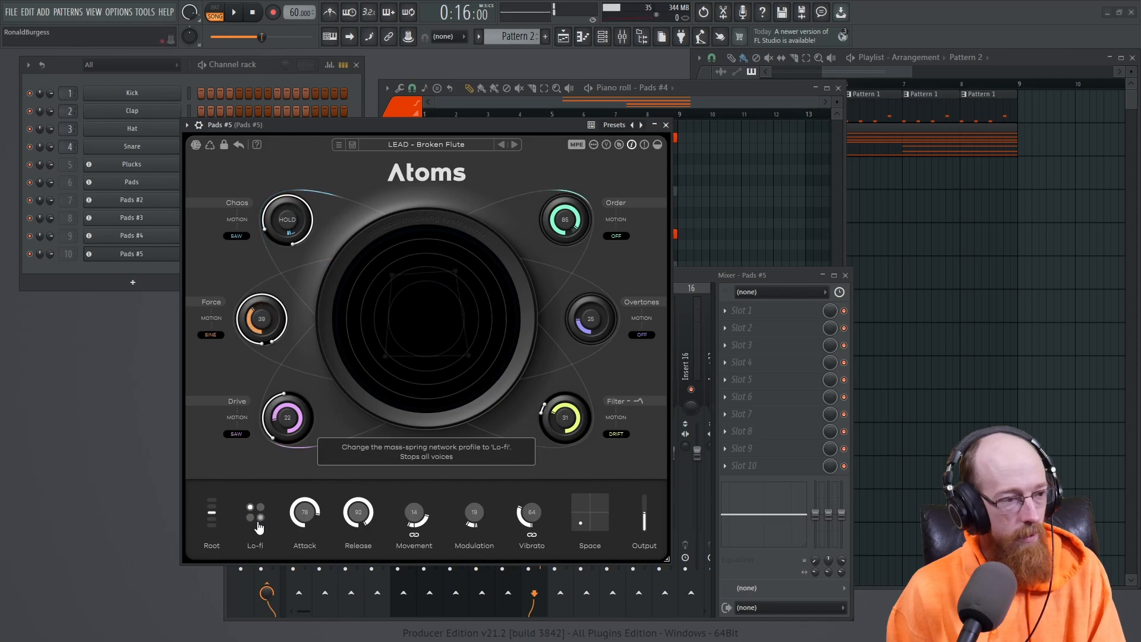
click(249, 514)
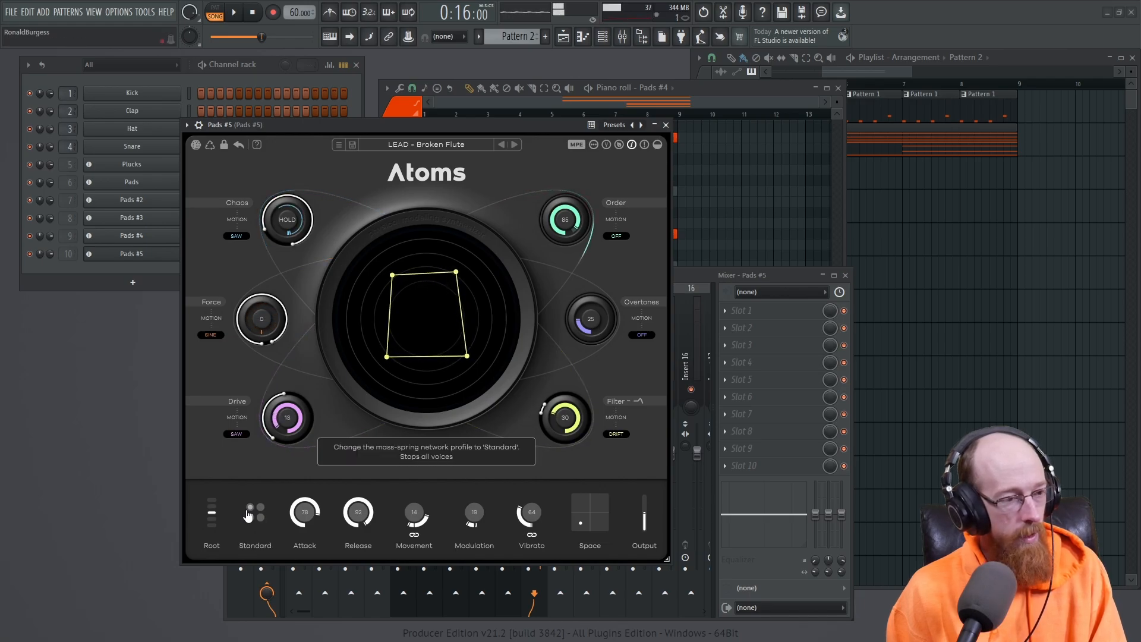
click(260, 519)
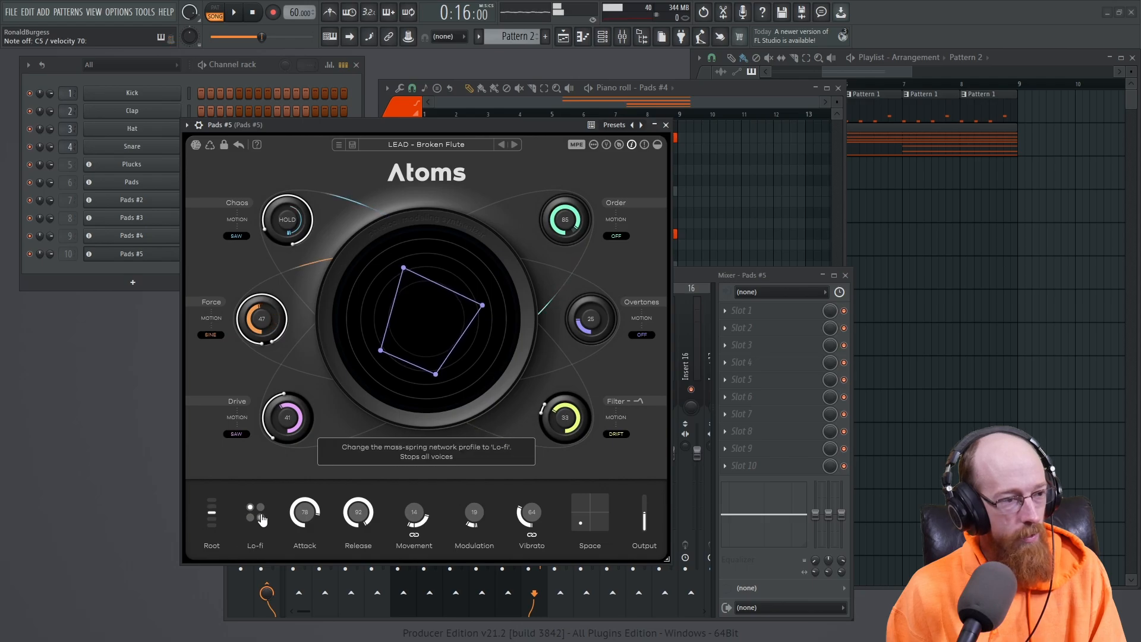
click(262, 521)
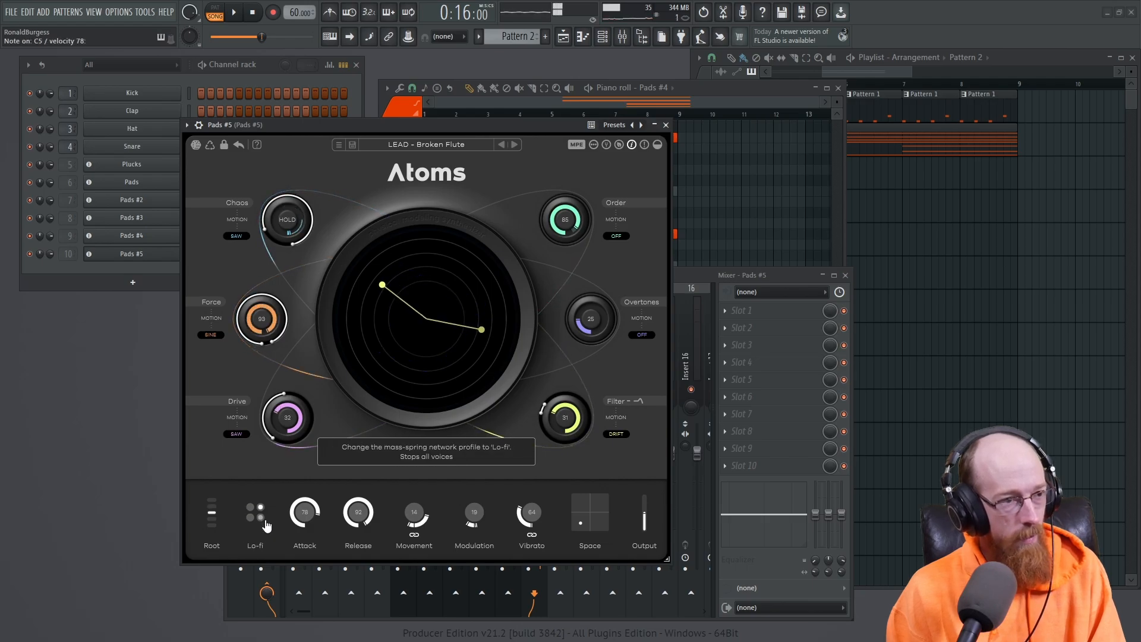
click(265, 521)
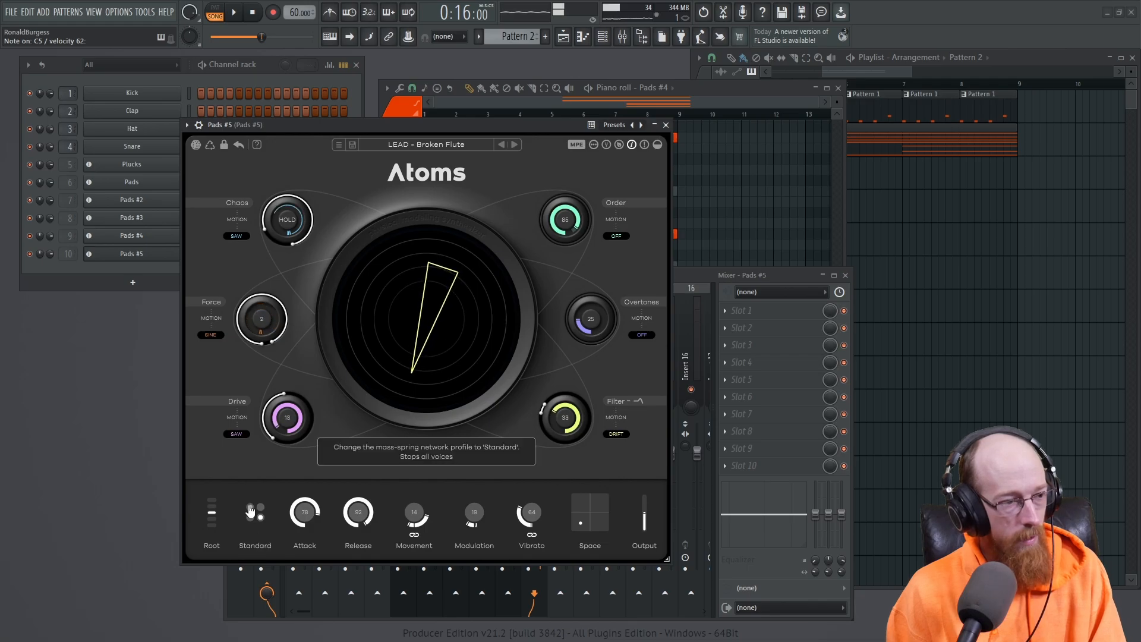
click(250, 510)
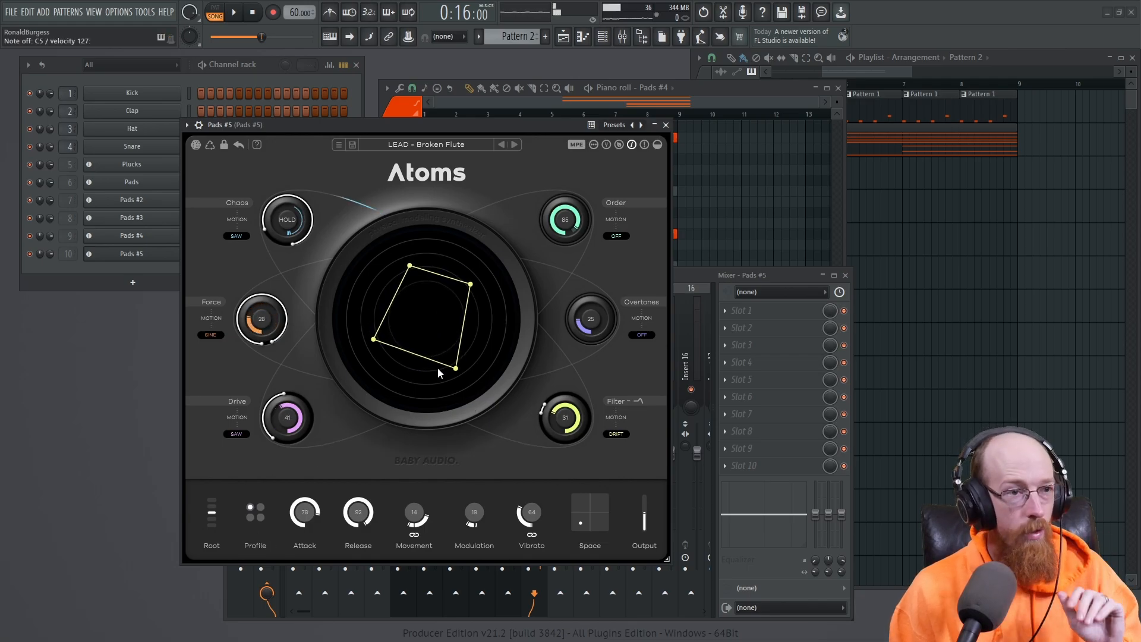
click(666, 125)
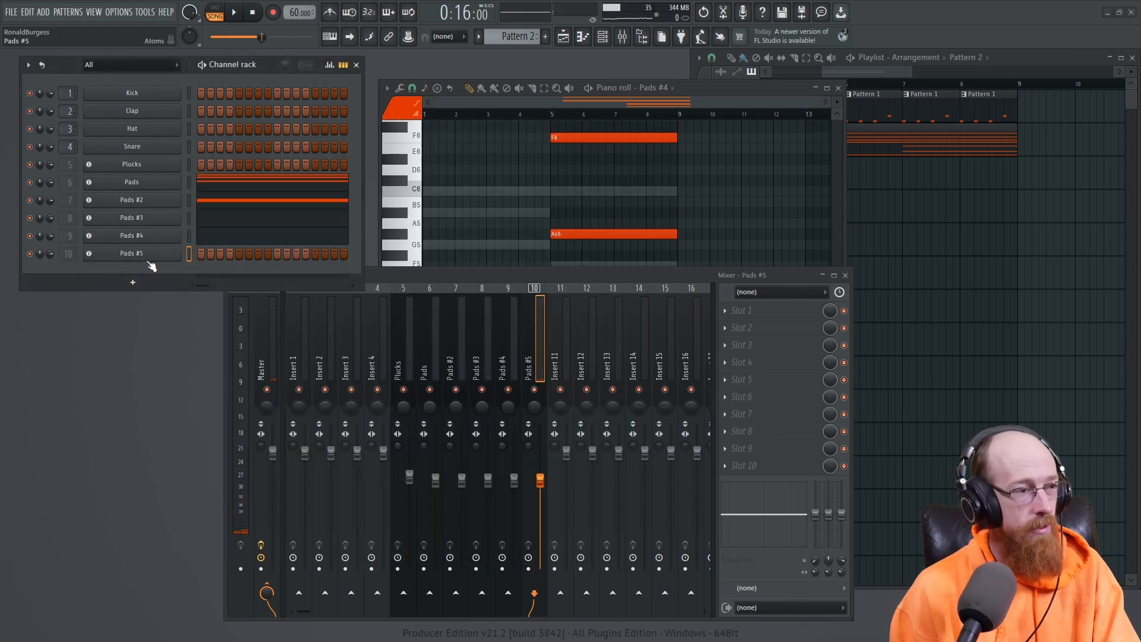
Add four-bar C6 and F6 notes starting at bar 5 in the Pads #5 piano roll.
right_click(181, 250)
click(202, 255)
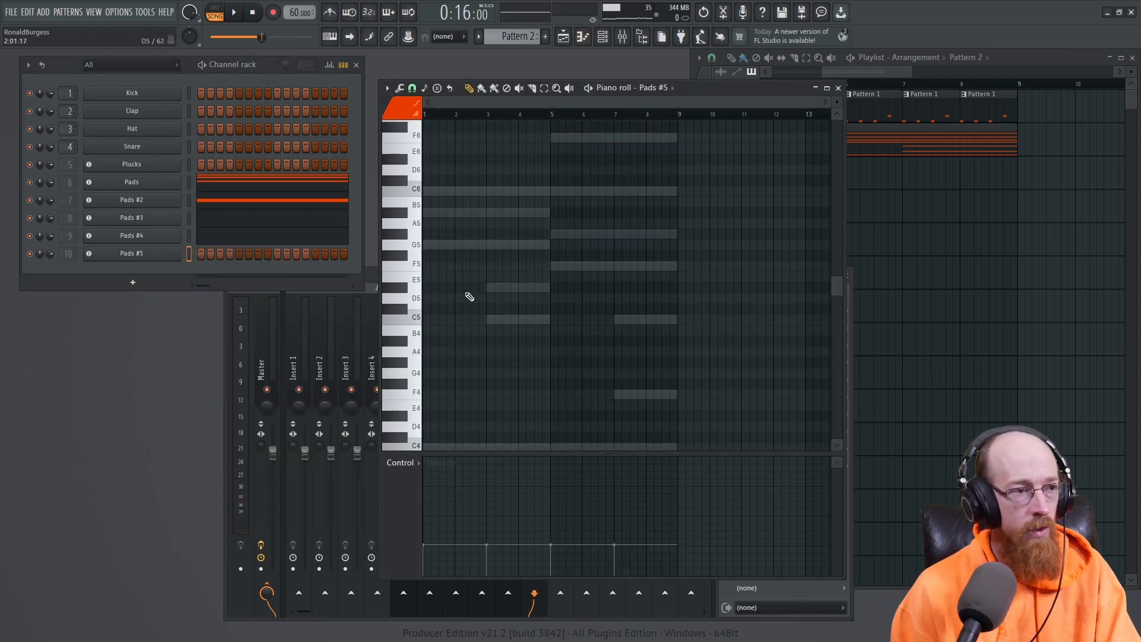
scroll(602, 319, up, 2)
click(563, 256)
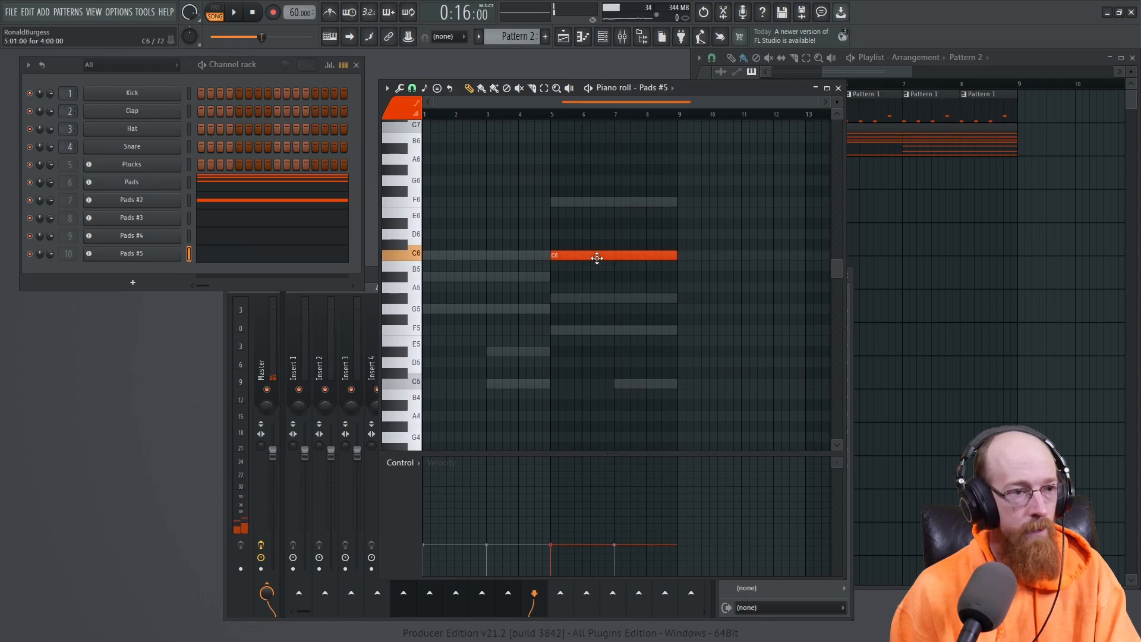
click(557, 202)
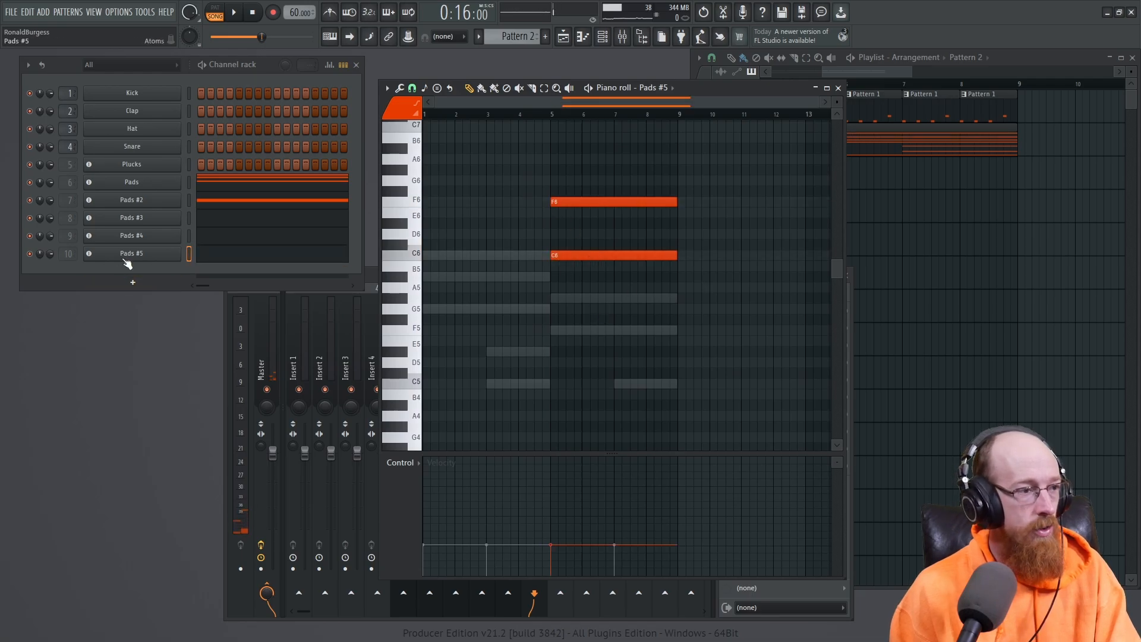
Move the Space point of the Pads #5 synth from its lower-left area to the upper-right area.
drag(580, 523, 602, 503)
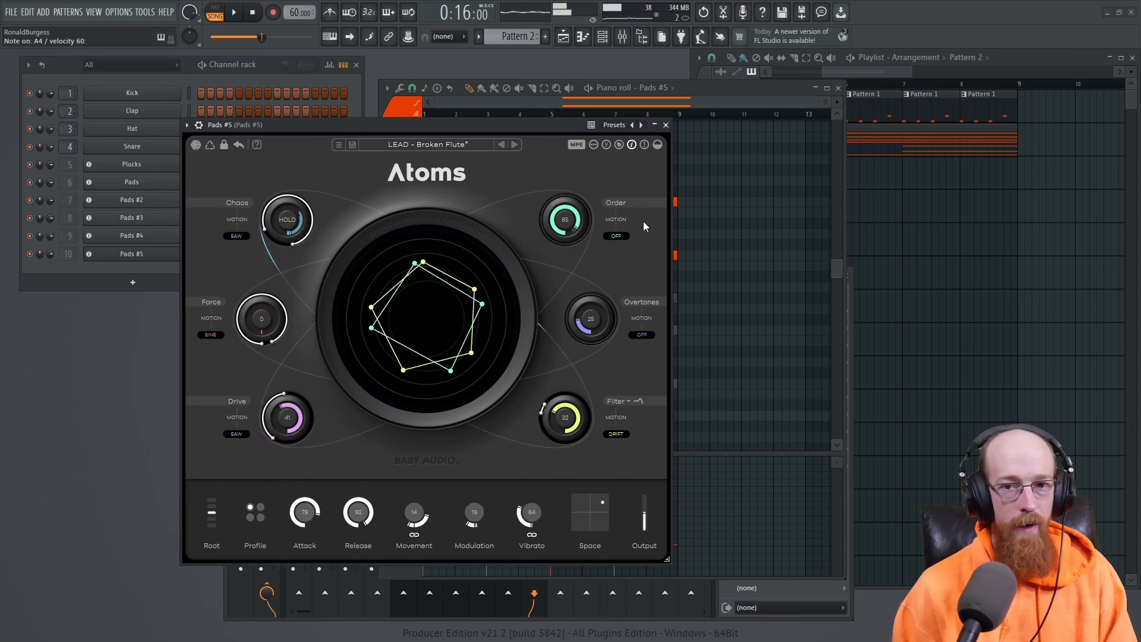
click(667, 125)
Play back the arrangement from around bar 3 to hear all the layered pads together.
click(903, 82)
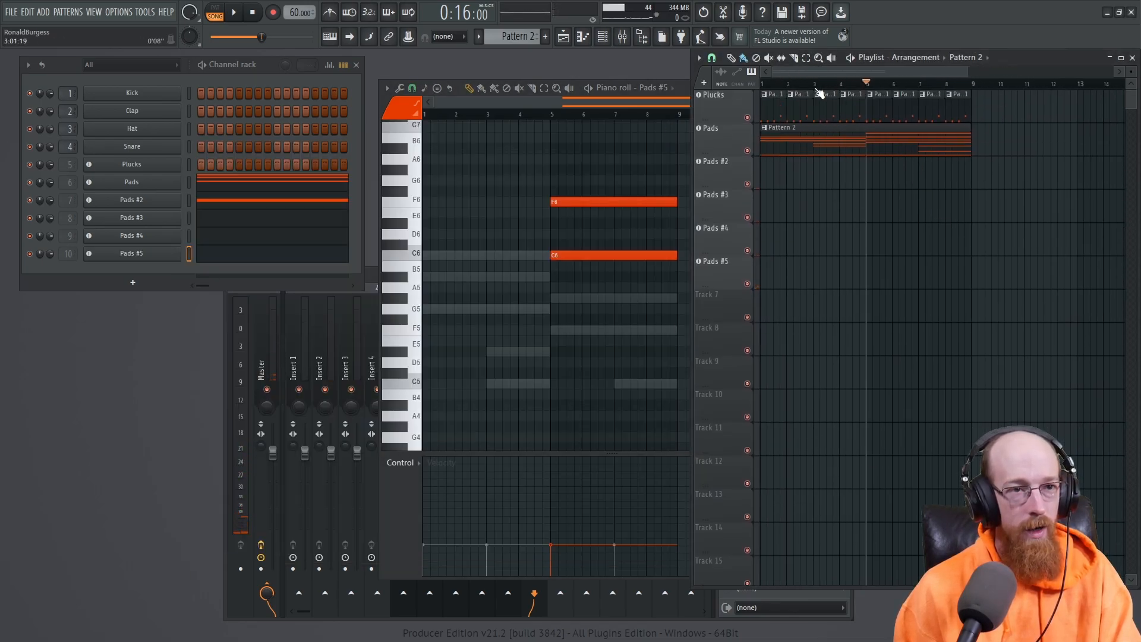
click(809, 84)
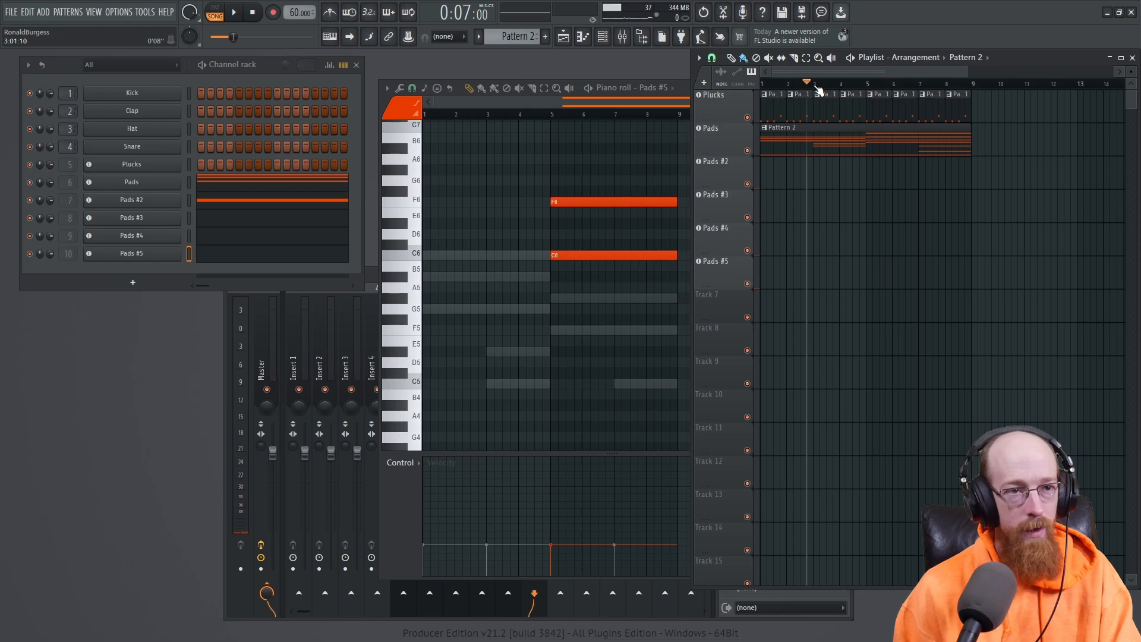
key(space)
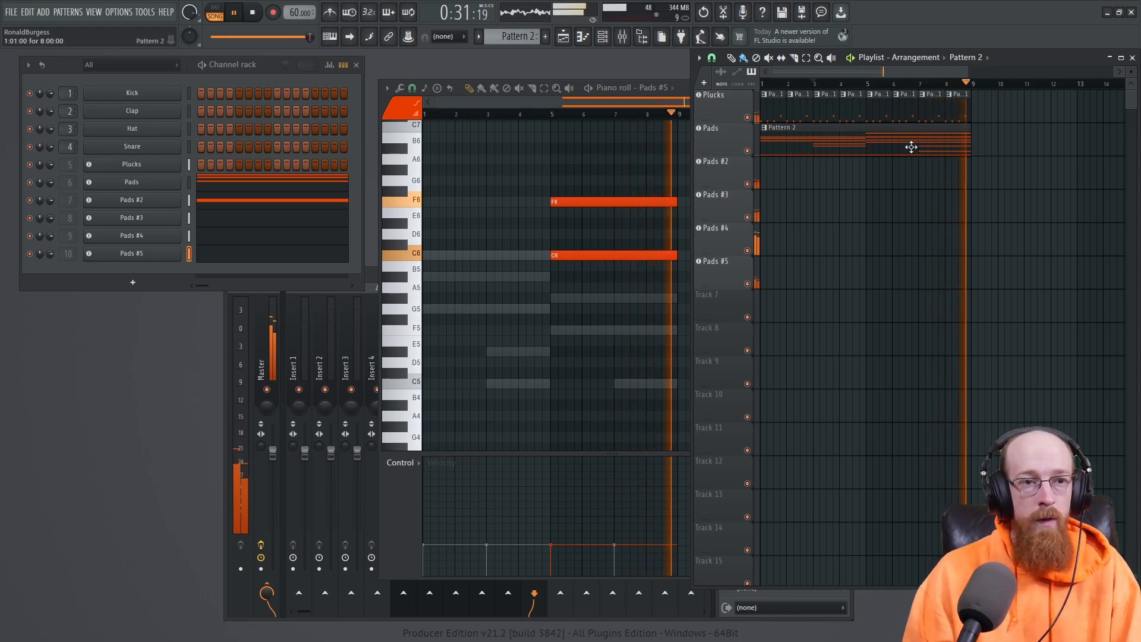
key(space)
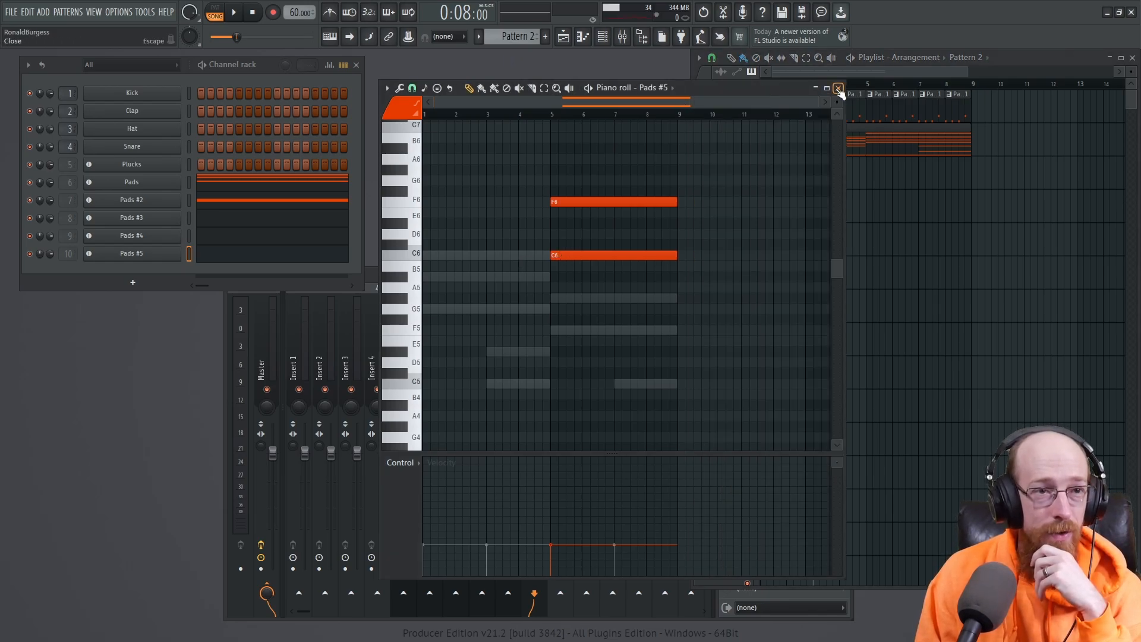
key(F7)
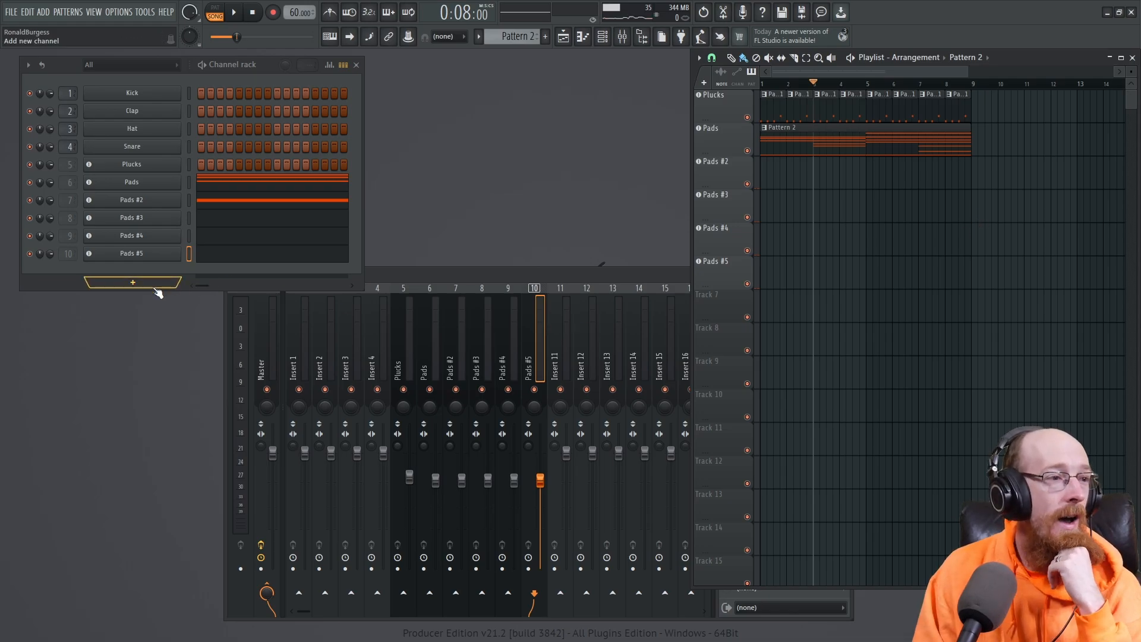
click(168, 256)
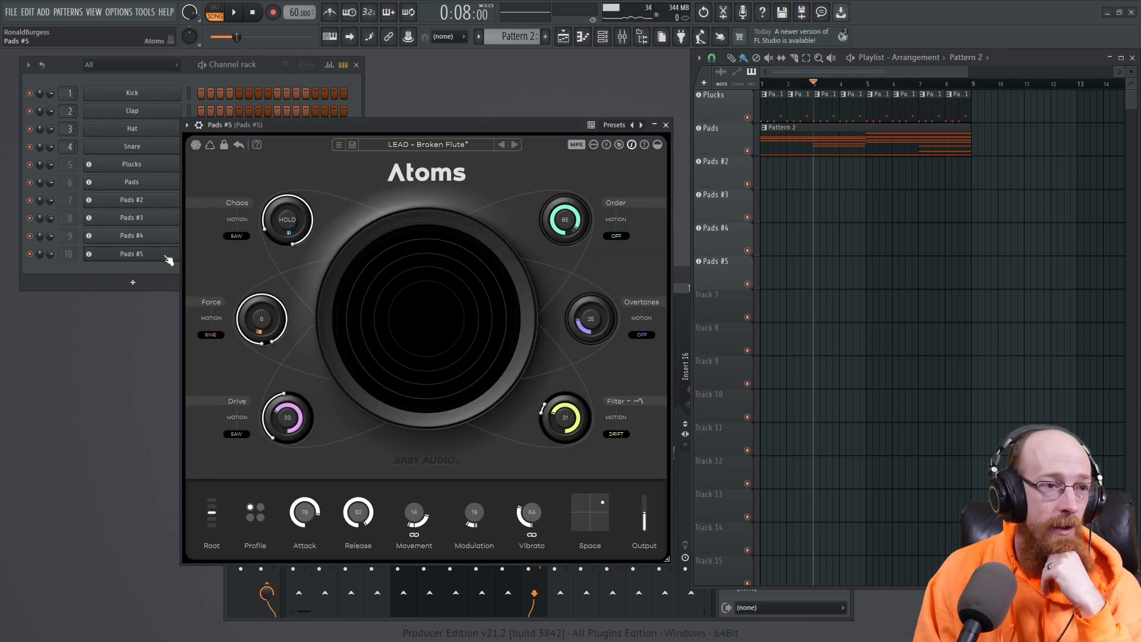
click(665, 125)
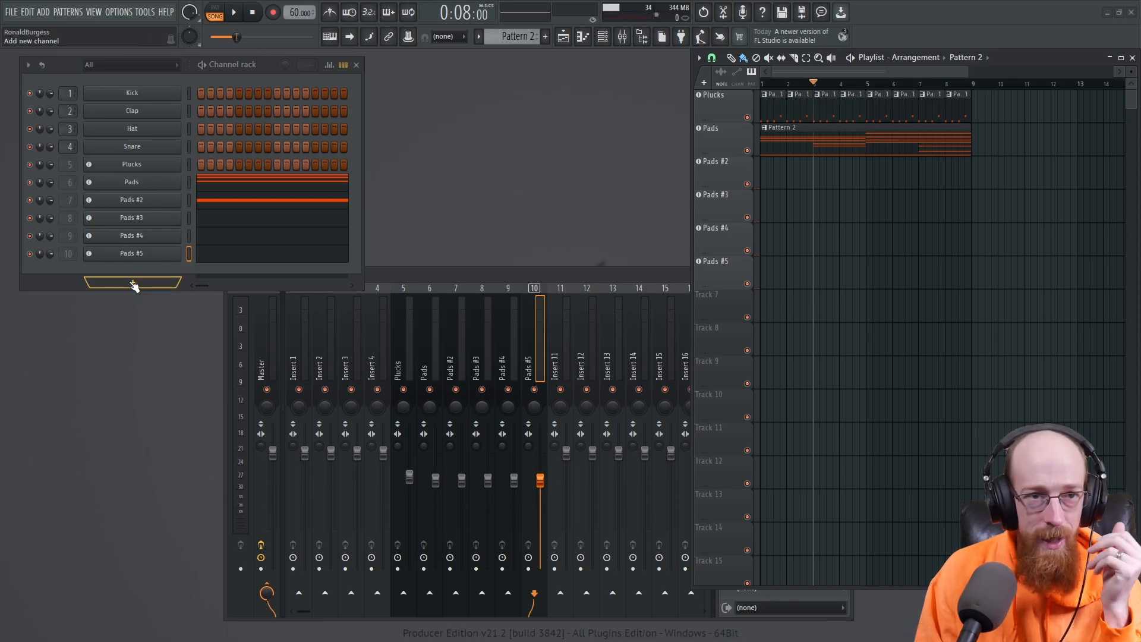
Add a two-bar C3 note starting at bar 9 in the Pads #2 piano roll.
click(236, 258)
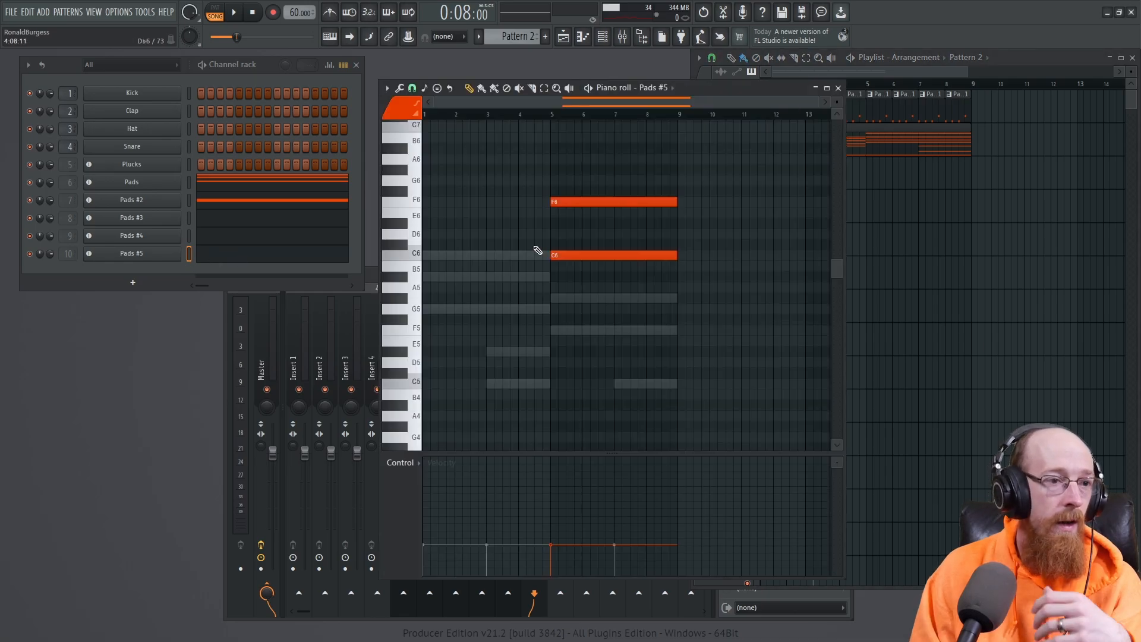
scroll(541, 280, down, 6)
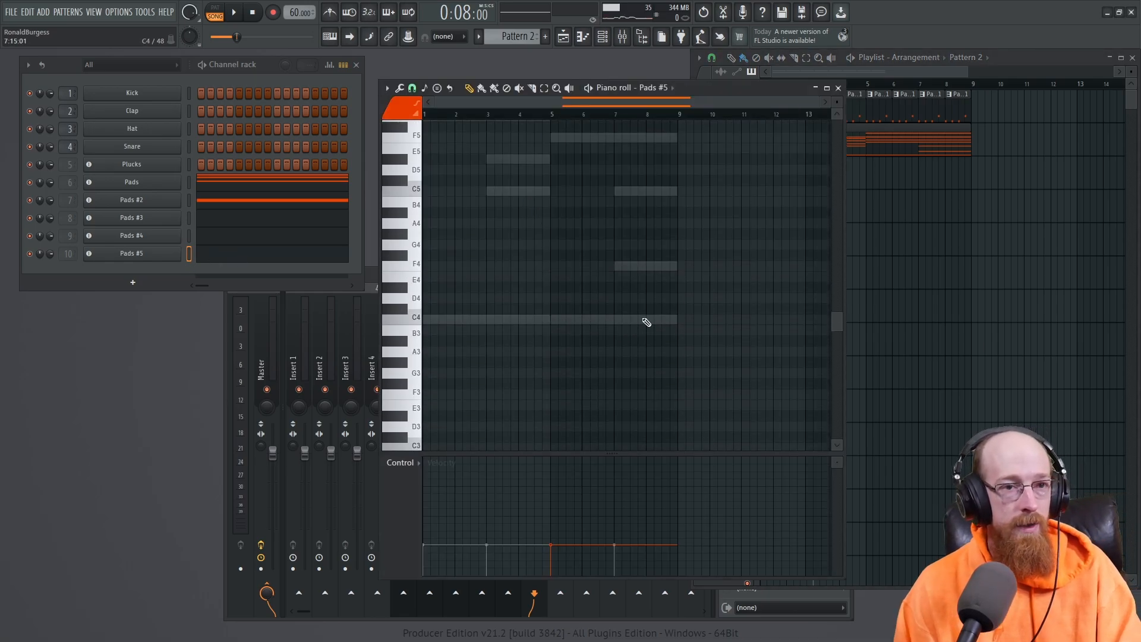
double_click(646, 322)
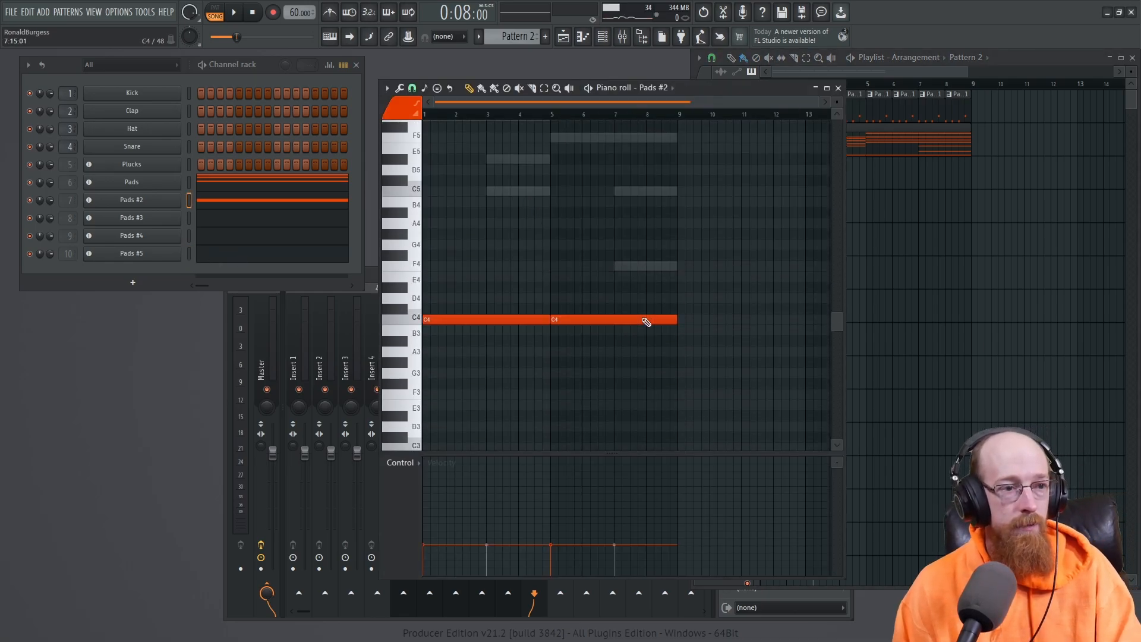
scroll(686, 402, down, 2)
click(691, 385)
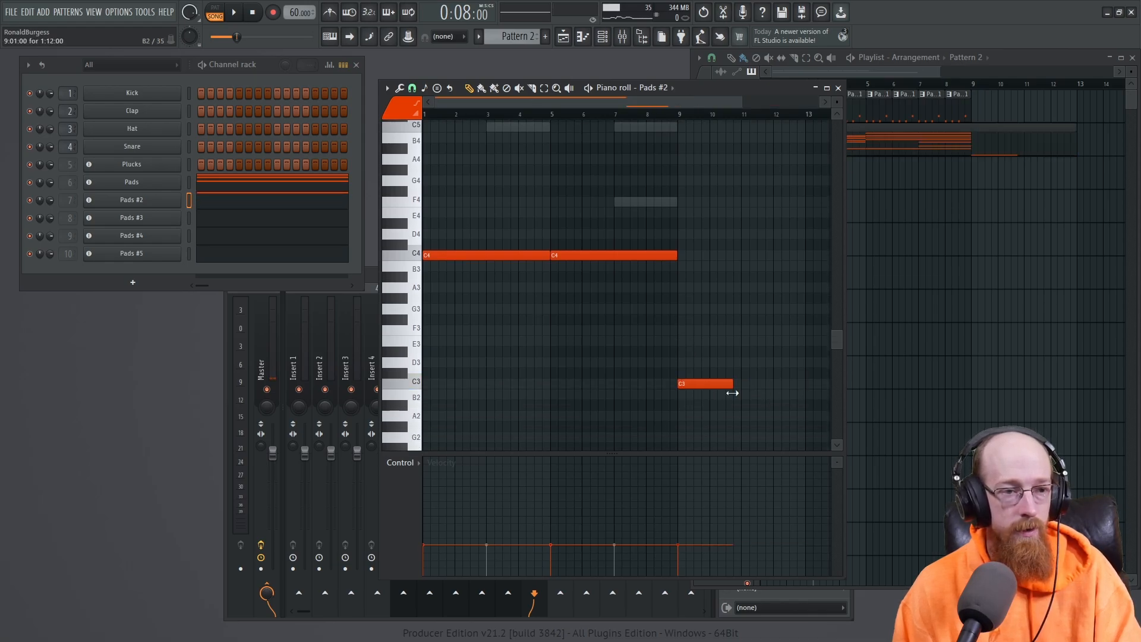
drag(733, 393, 741, 393)
Play the arrangement from around bar 8 to hear the low C3 note and extend the Pattern 2 clip to bar 13.
click(962, 83)
key(space)
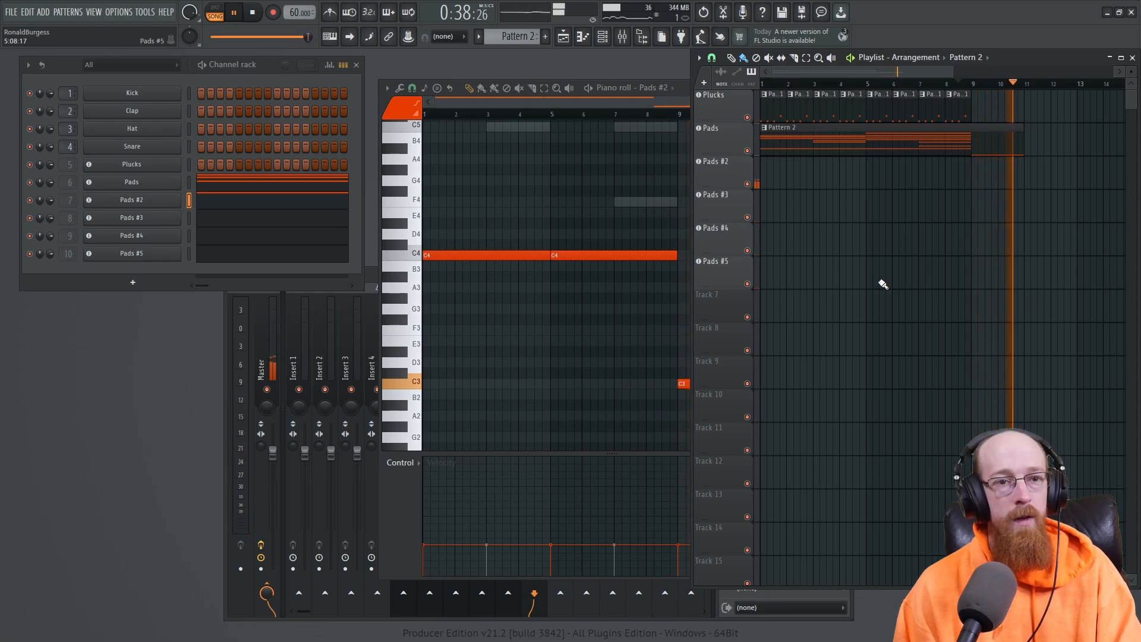
drag(1024, 145, 1076, 145)
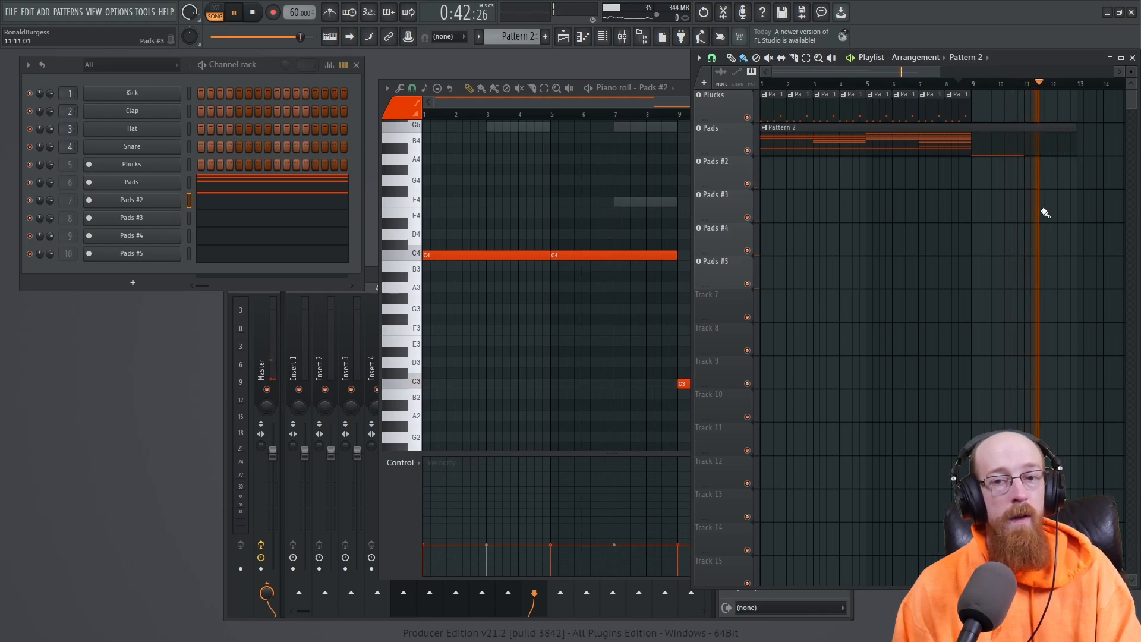
key(space)
click(563, 114)
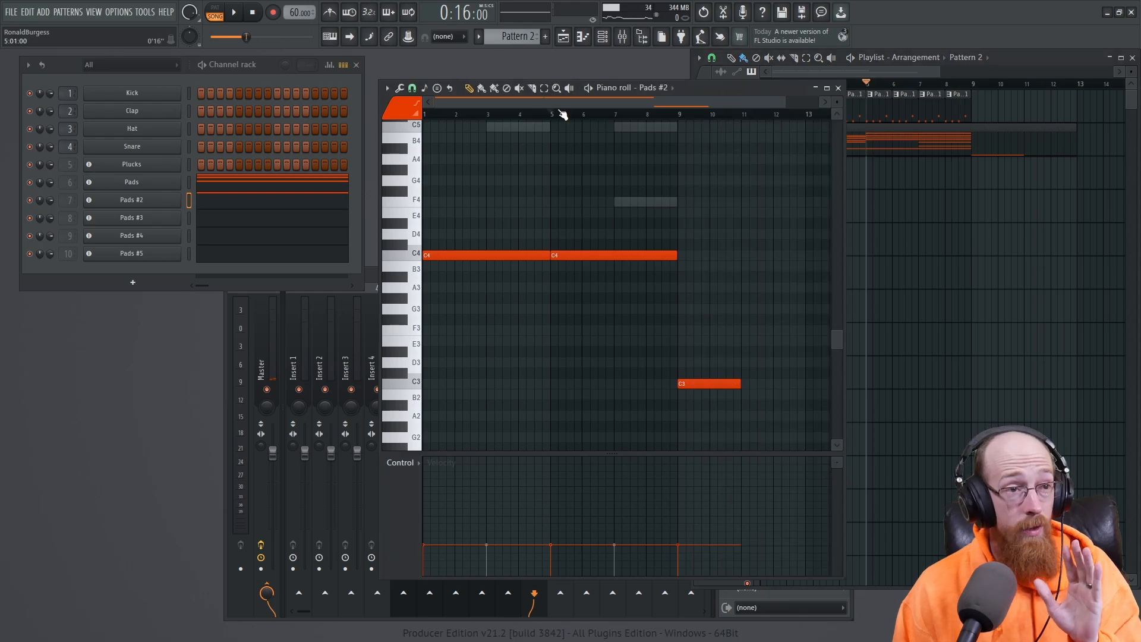
click(839, 88)
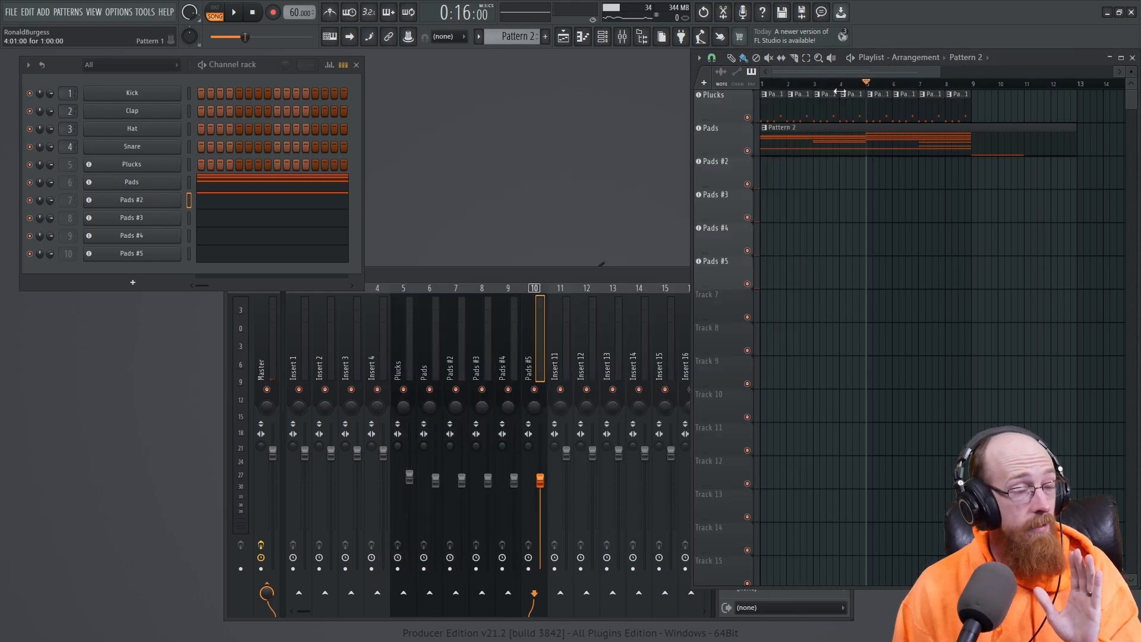
Browse the Pads synth's preset list through its pad and pluck presets, keeping PAD - Melancholic Matters loaded.
click(162, 182)
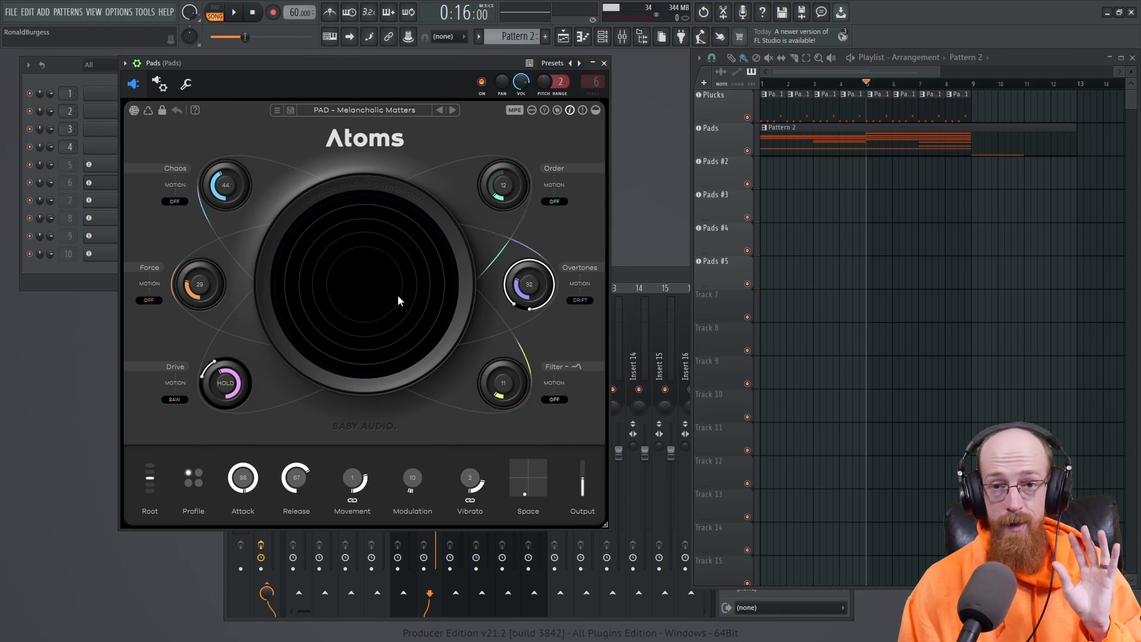
click(398, 110)
scroll(403, 344, down, 10)
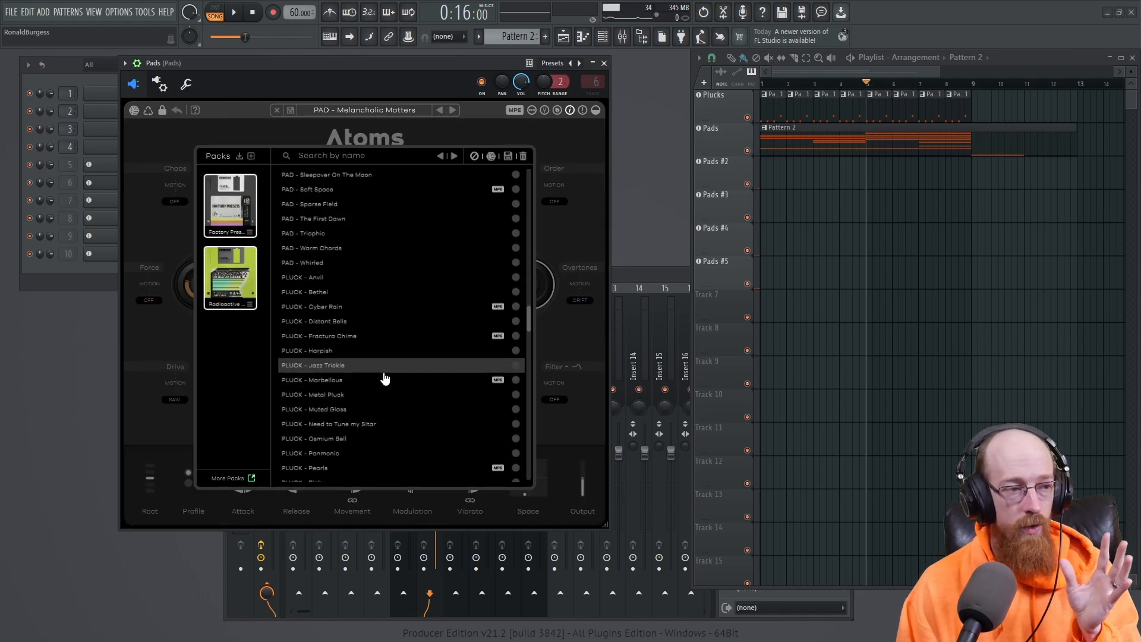
scroll(383, 333, up, 5)
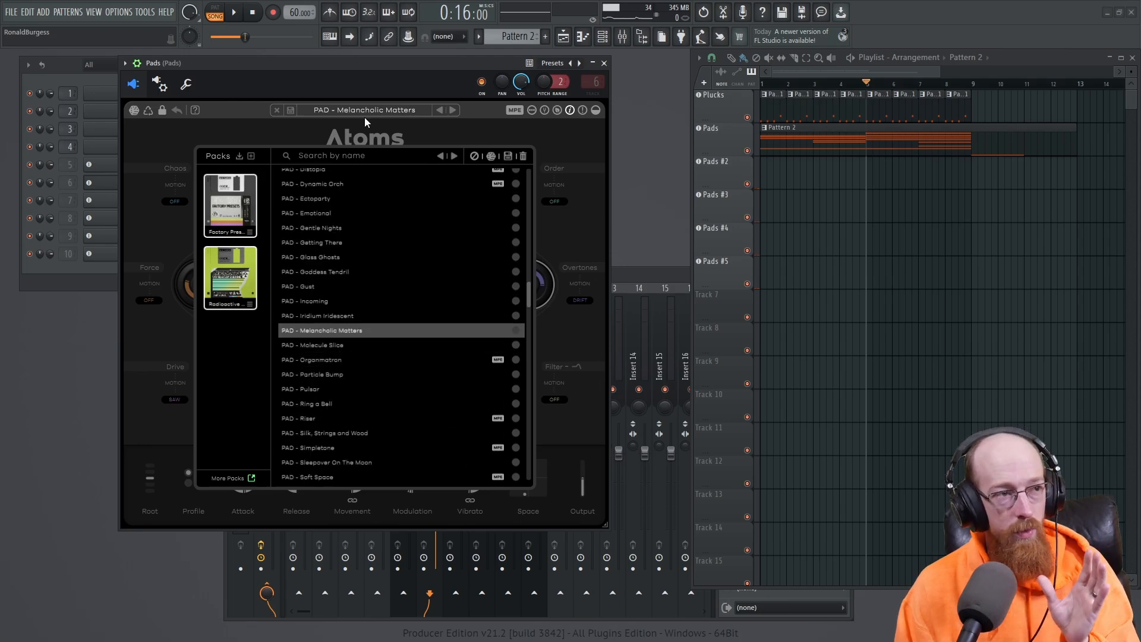
click(390, 113)
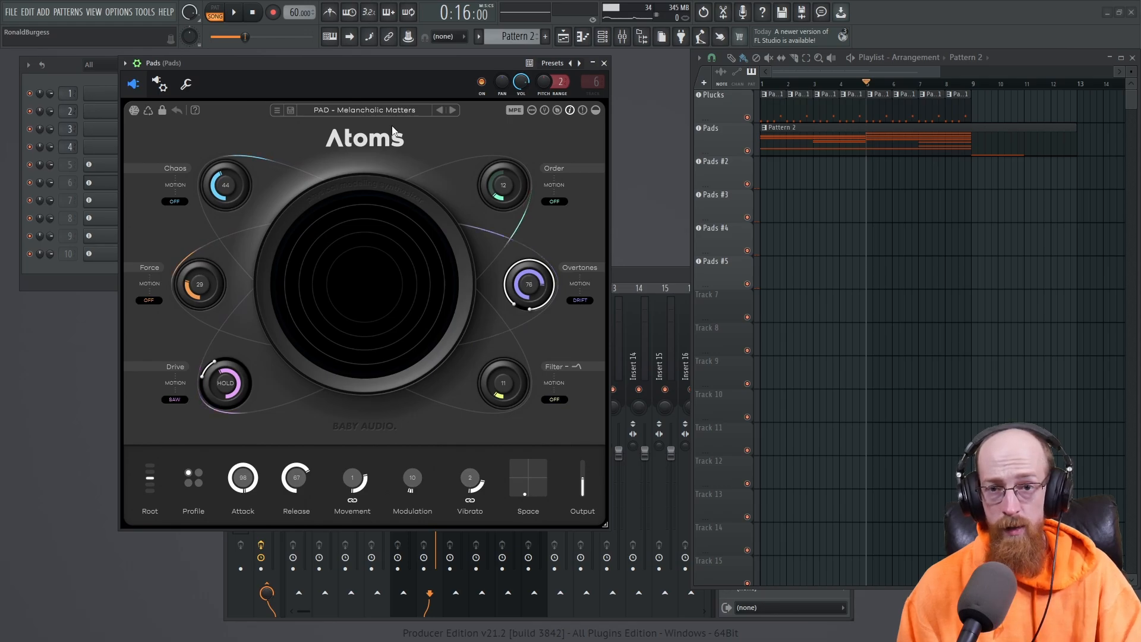
Play the arrangement from bar 1 while moving the Pads synth window aside and hiding its wrapper controls.
key(space)
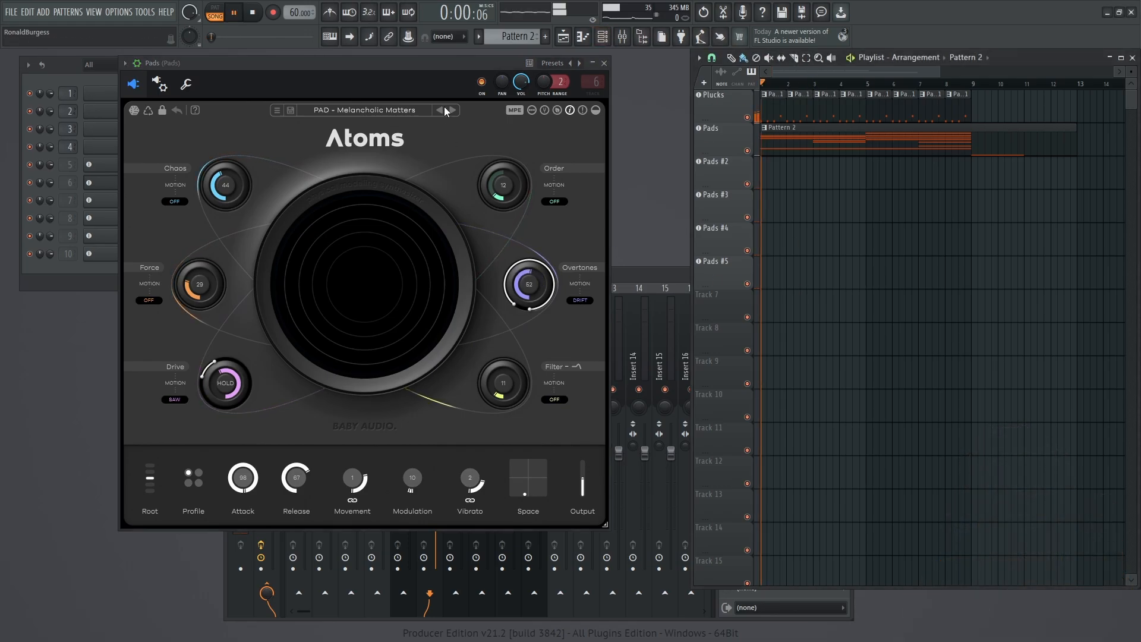
drag(428, 63, 327, 59)
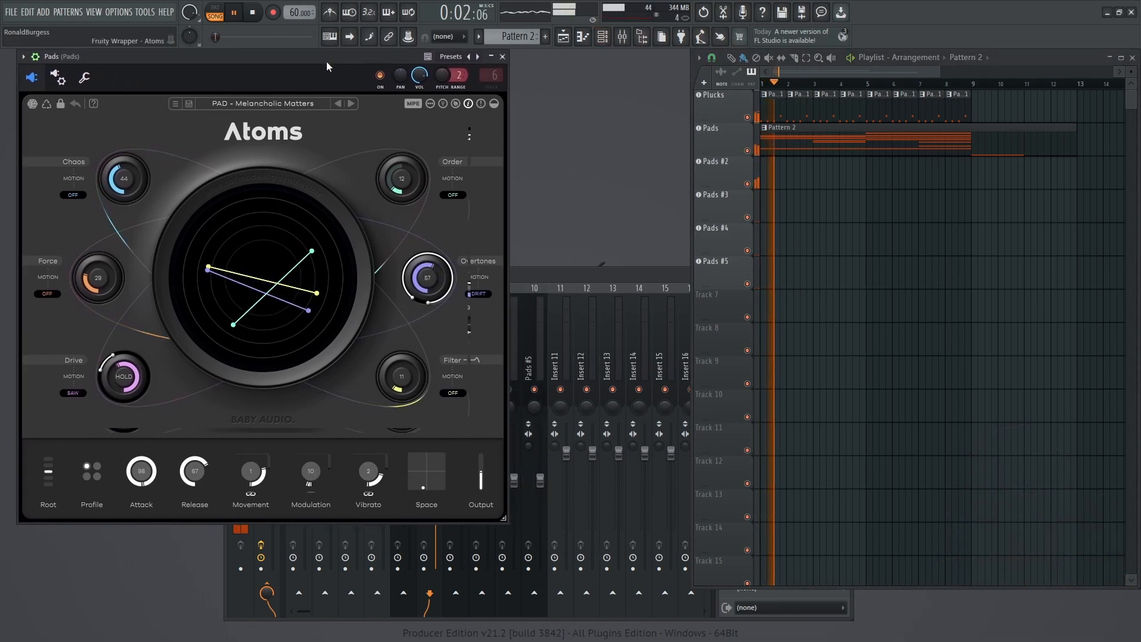
click(23, 57)
drag(219, 57, 215, 60)
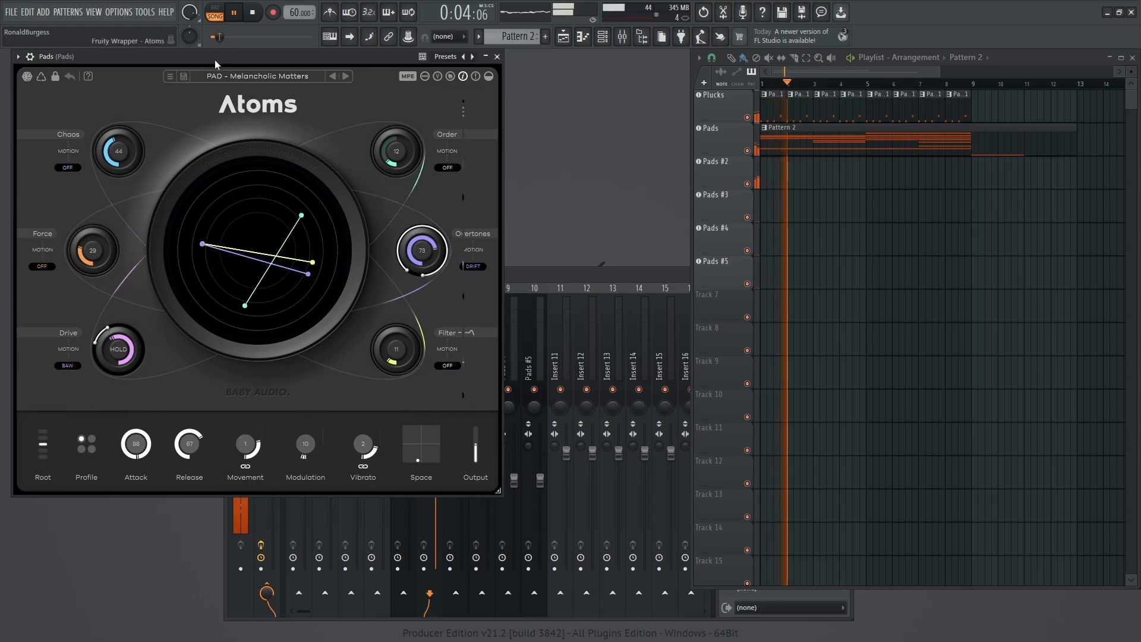